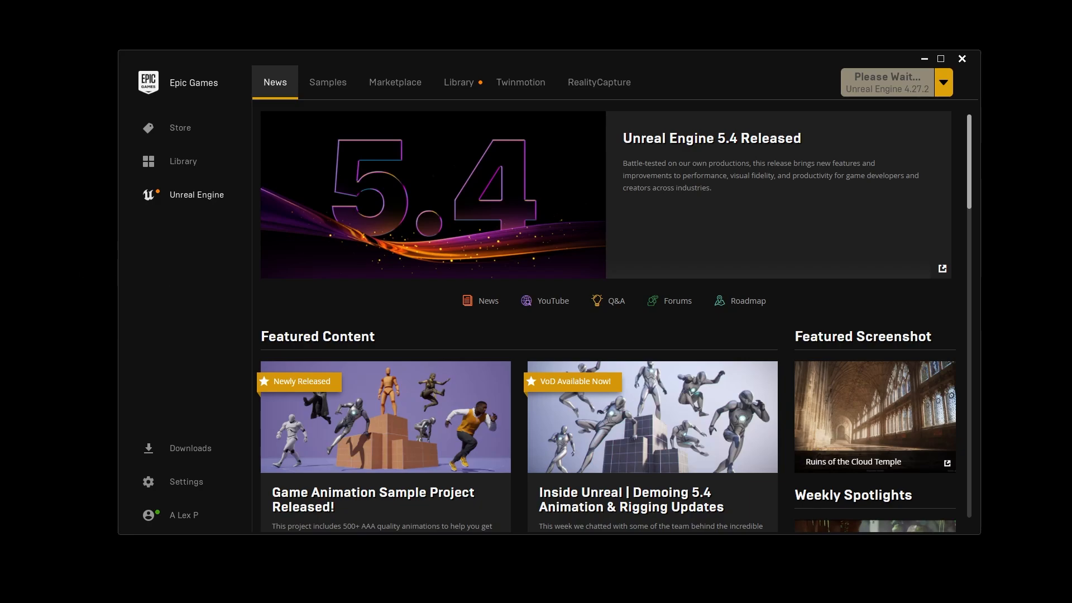
# View the sign-in page of the Epic Games Store website, and return to the store's home page.
pyautogui.moveTo(0, 212); pyautogui.dragTo(516, 1)
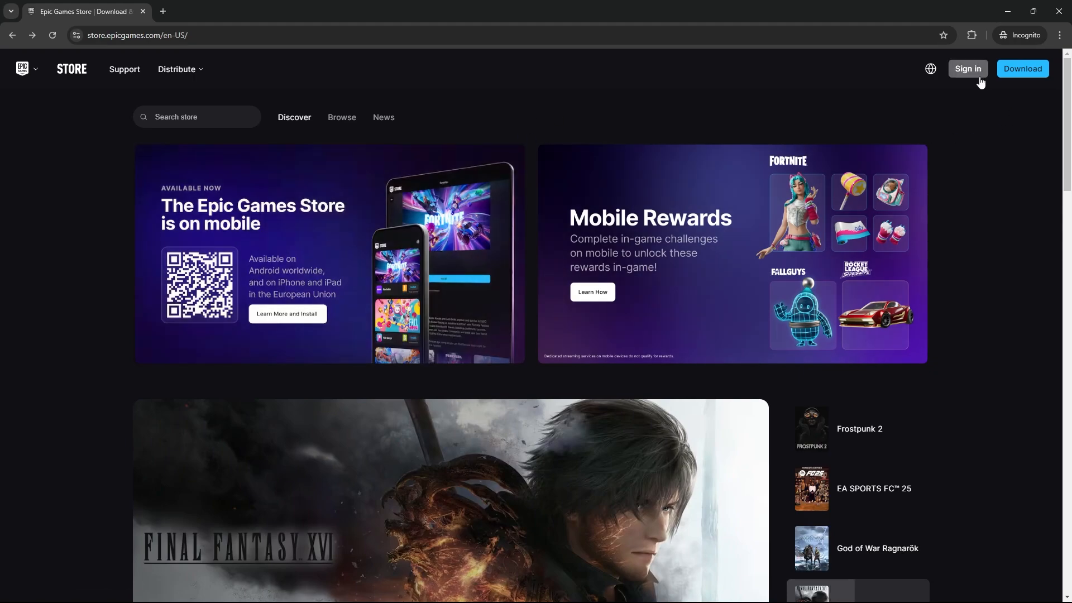
pyautogui.click(980, 78)
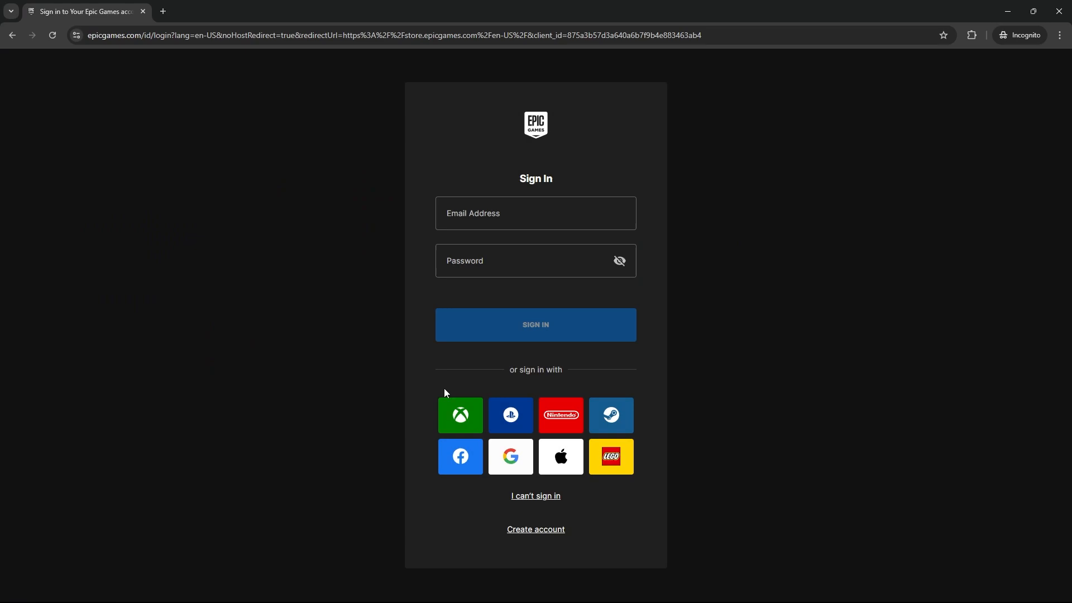
pyautogui.click(12, 35)
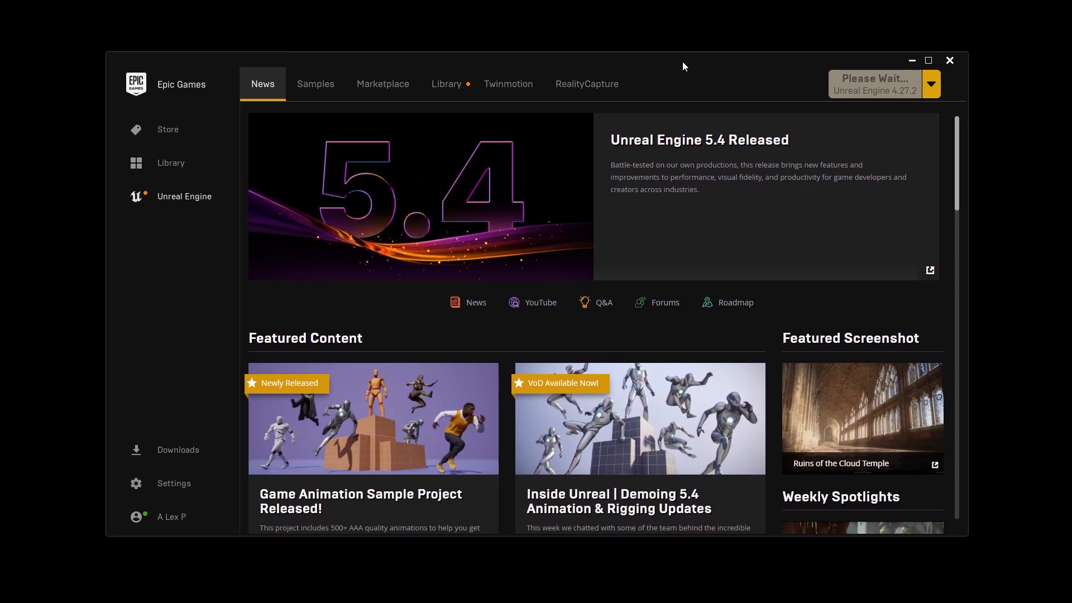
# Check which engine versions the Unreal Engine library offers by adding a new version slot, and remove that slot.
pyautogui.click(455, 92)
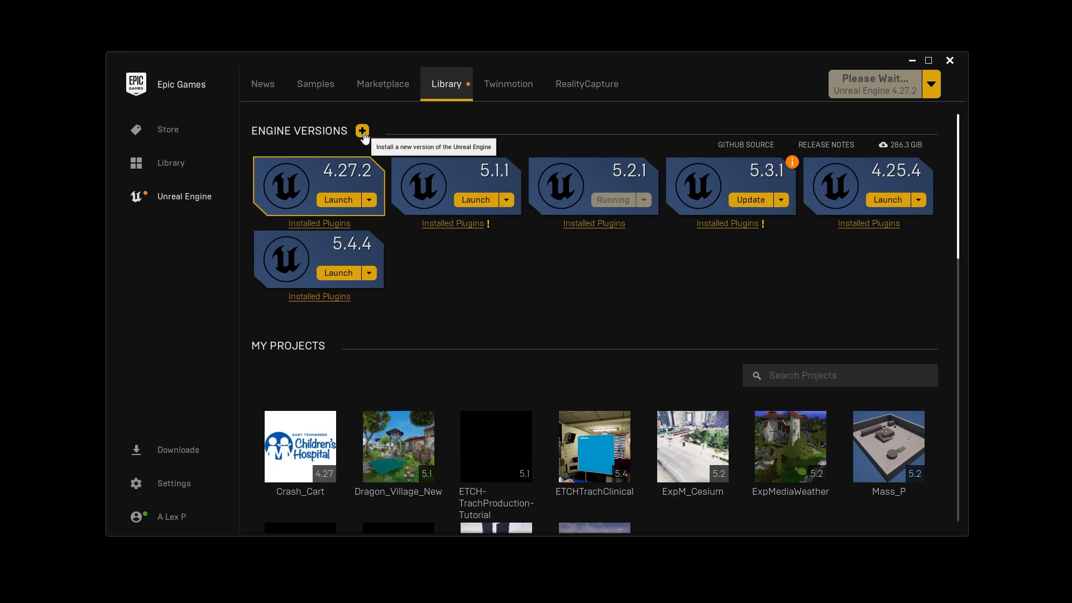
pyautogui.click(363, 136)
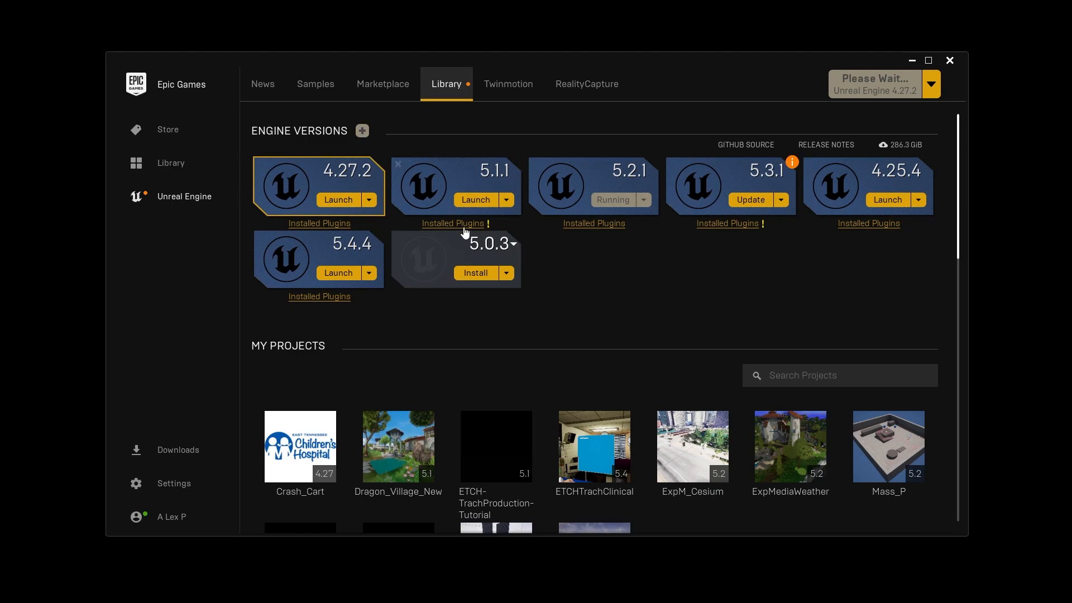
pyautogui.click(497, 244)
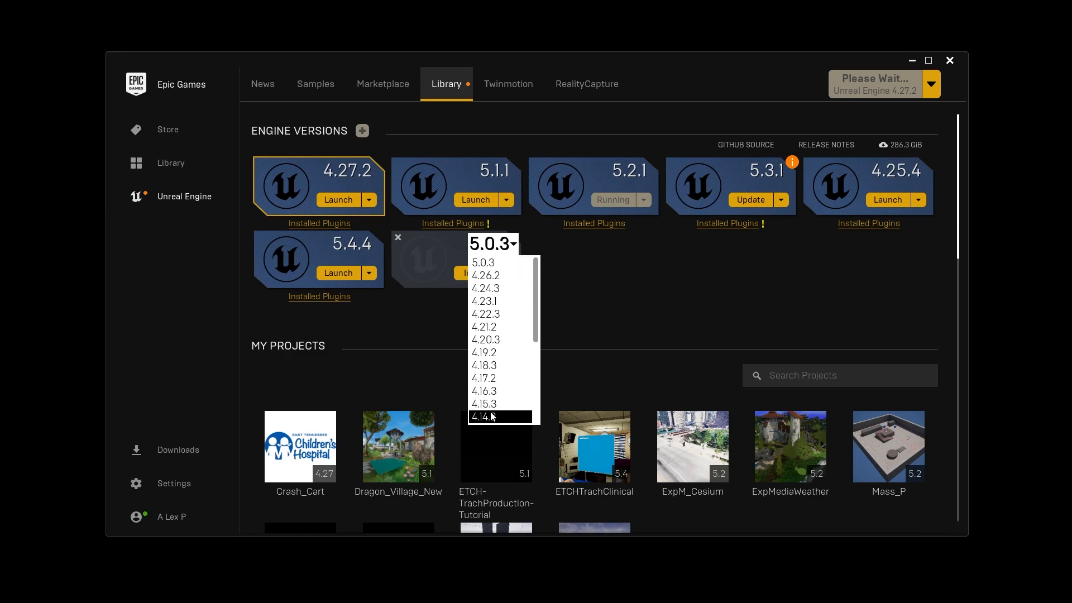
pyautogui.click(514, 248)
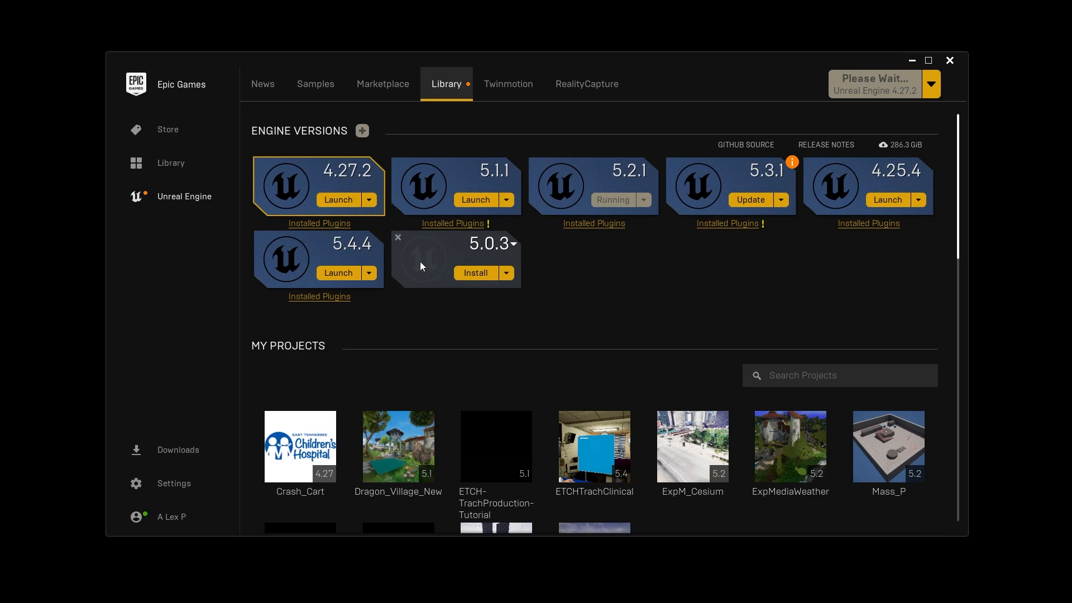
pyautogui.click(400, 239)
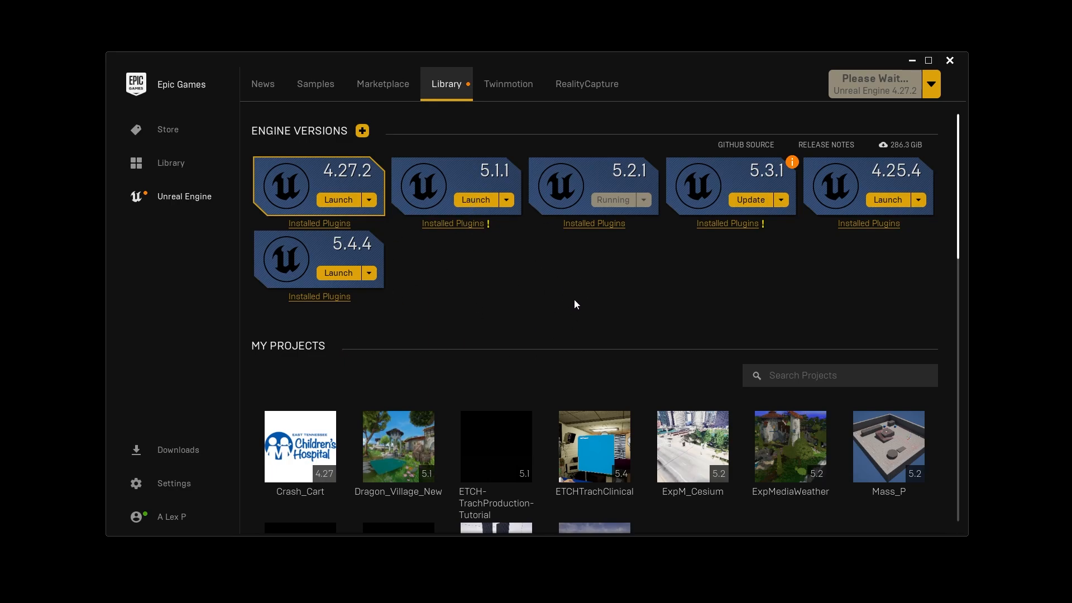
# Search the computer for "unreal" and close the search.
pyautogui.click(16, 597)
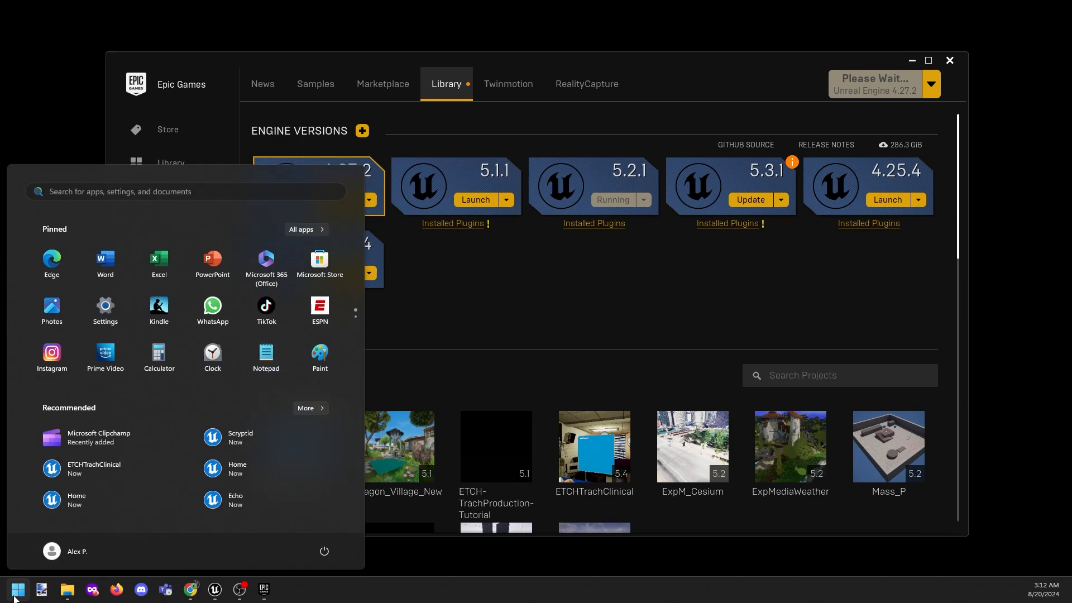
pyautogui.write('unreal')
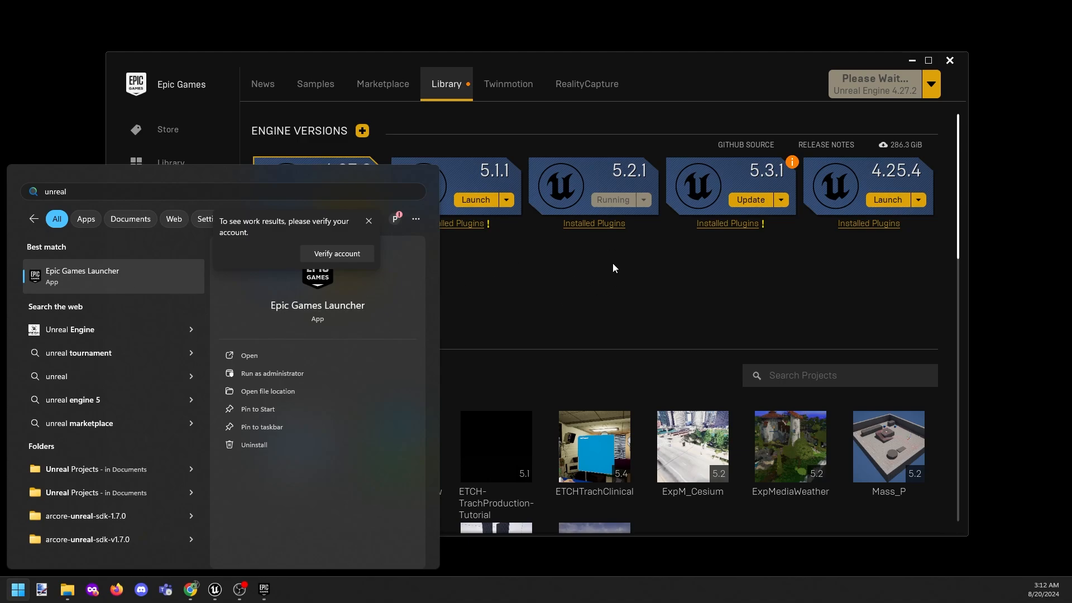
pyautogui.click(563, 319)
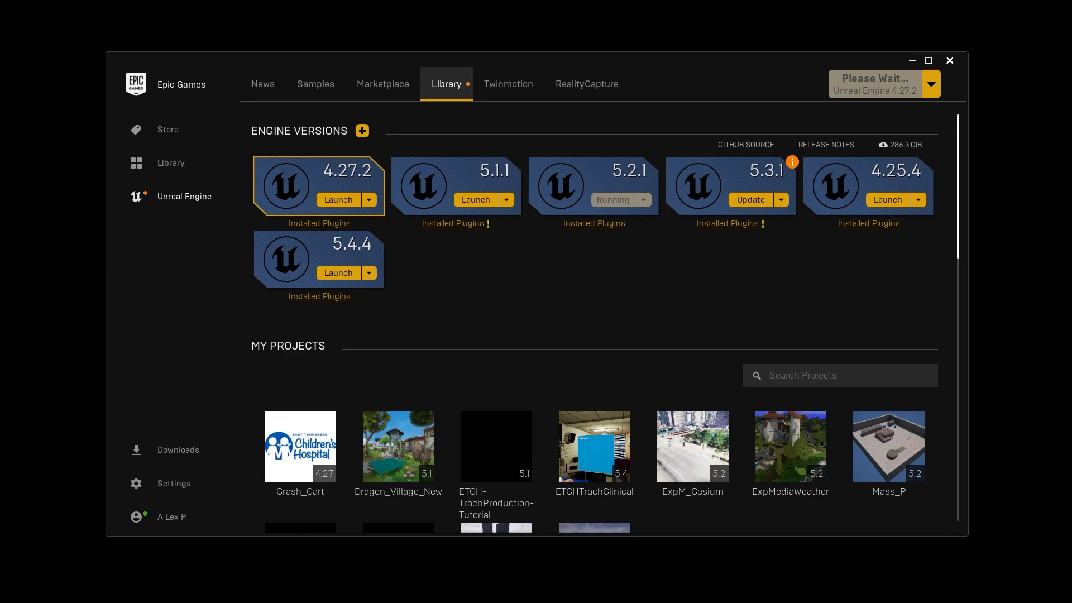
# View the UE_5.2 Win64 binaries folder that contains the UnrealEditor application, and move its window out of the way.
pyautogui.moveTo(1071, 90); pyautogui.dragTo(595, 74)
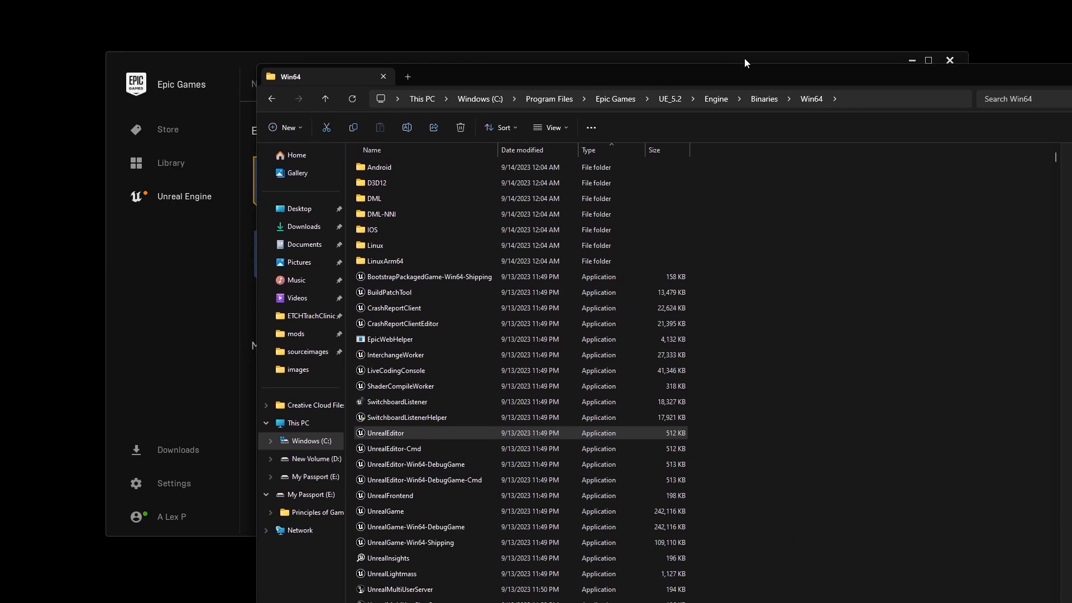
pyautogui.moveTo(766, 78); pyautogui.dragTo(571, 92)
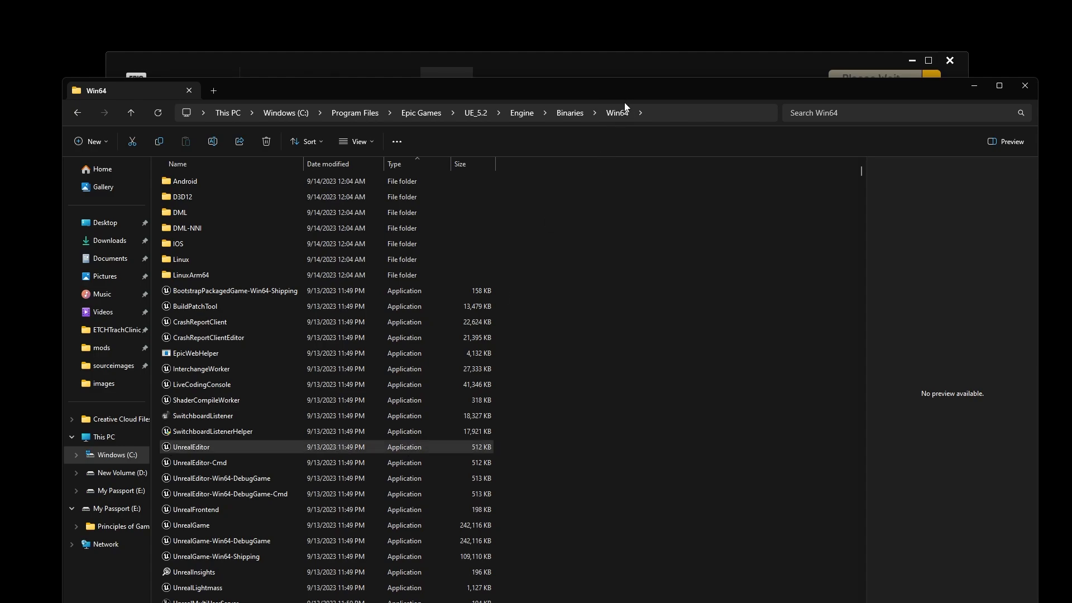
pyautogui.moveTo(608, 91); pyautogui.dragTo(1071, 12)
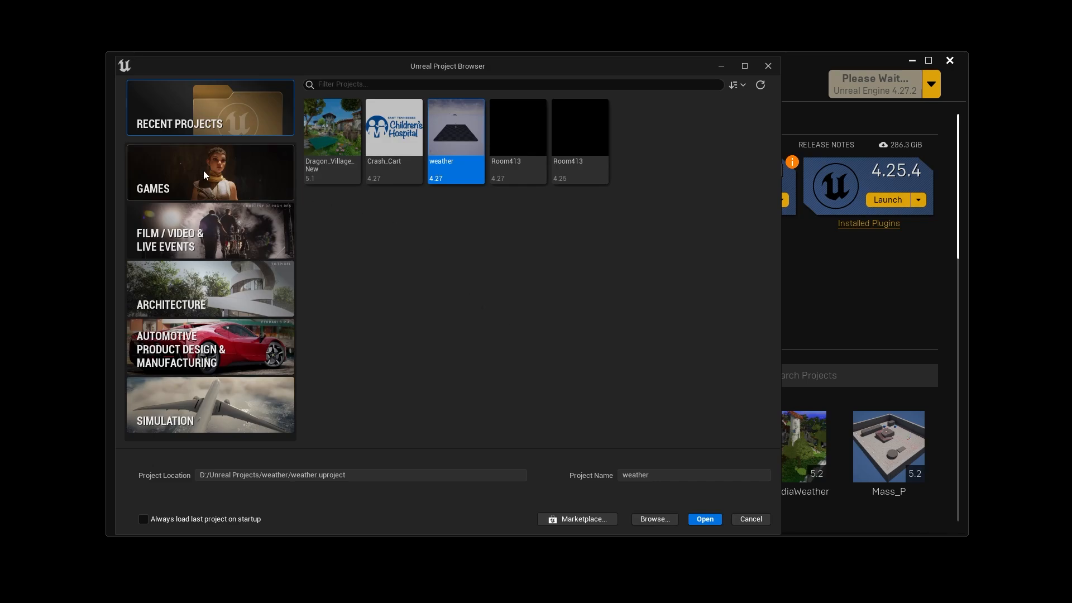
# Choose the Third Person template under Games and review the target platform and quality preset options, keeping Desktop and Maximum.
pyautogui.click(220, 175)
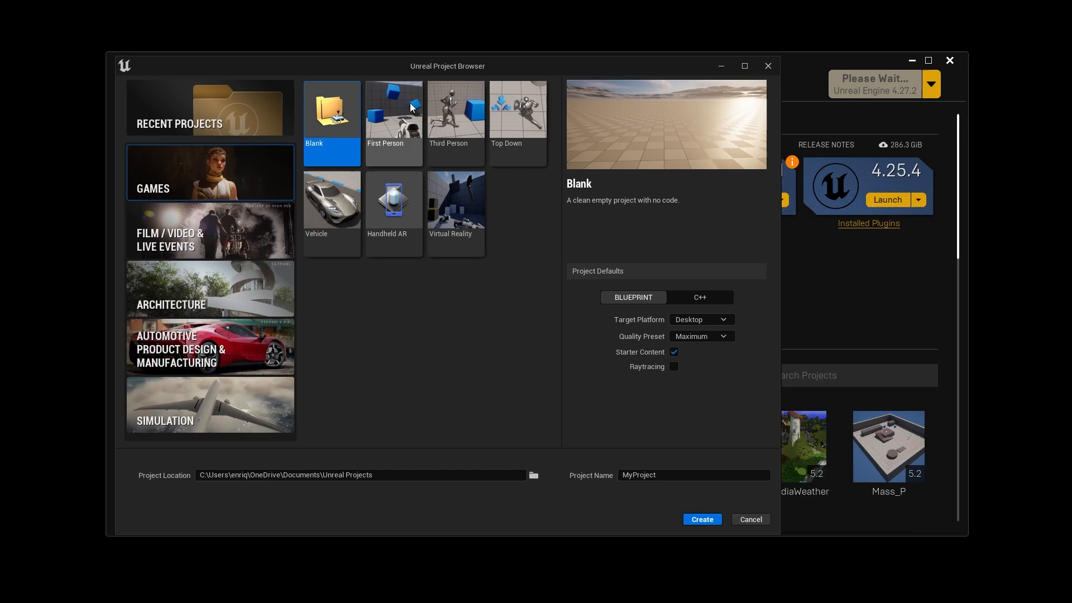
pyautogui.click(455, 113)
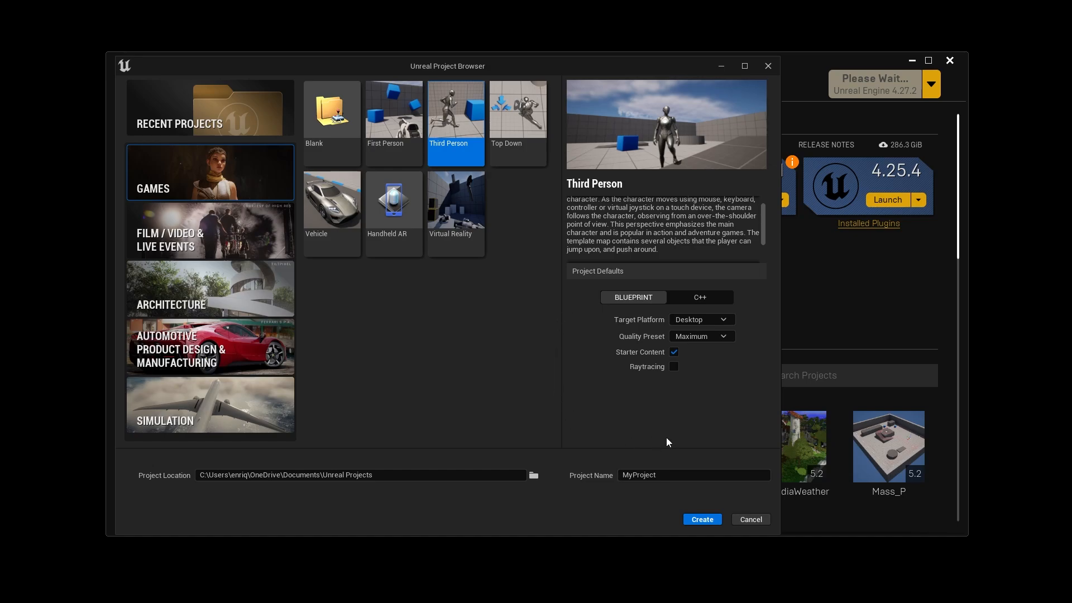
pyautogui.click(723, 321)
pyautogui.click(724, 320)
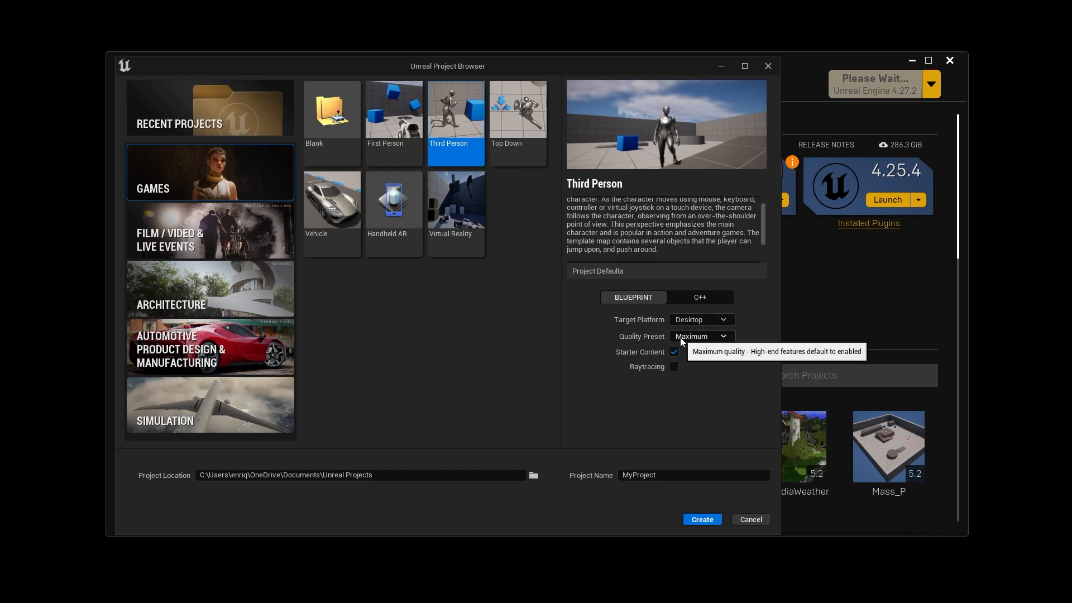
pyautogui.click(708, 338)
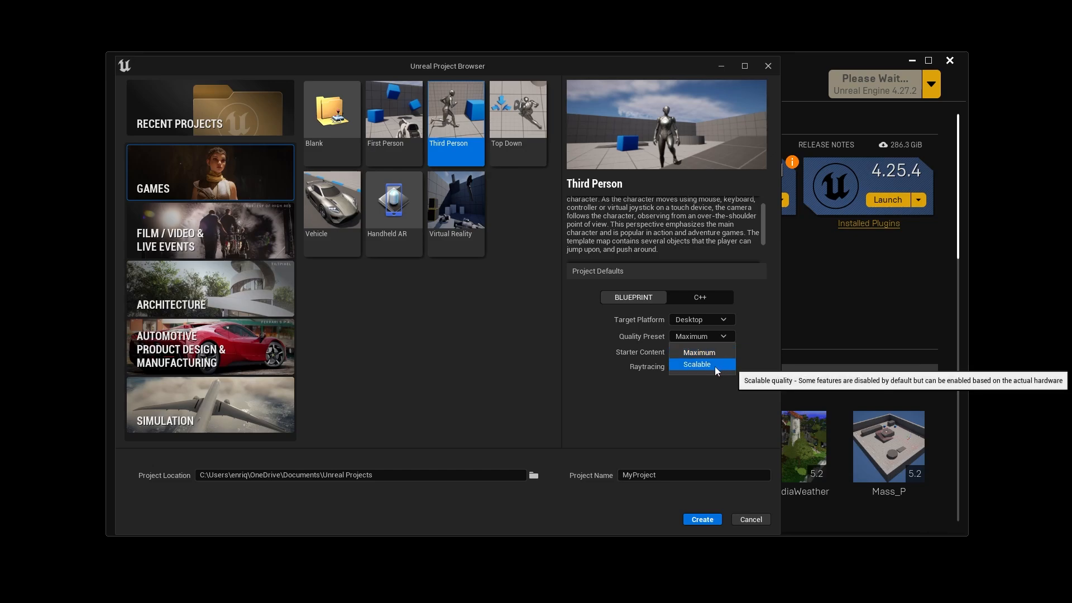
pyautogui.click(709, 402)
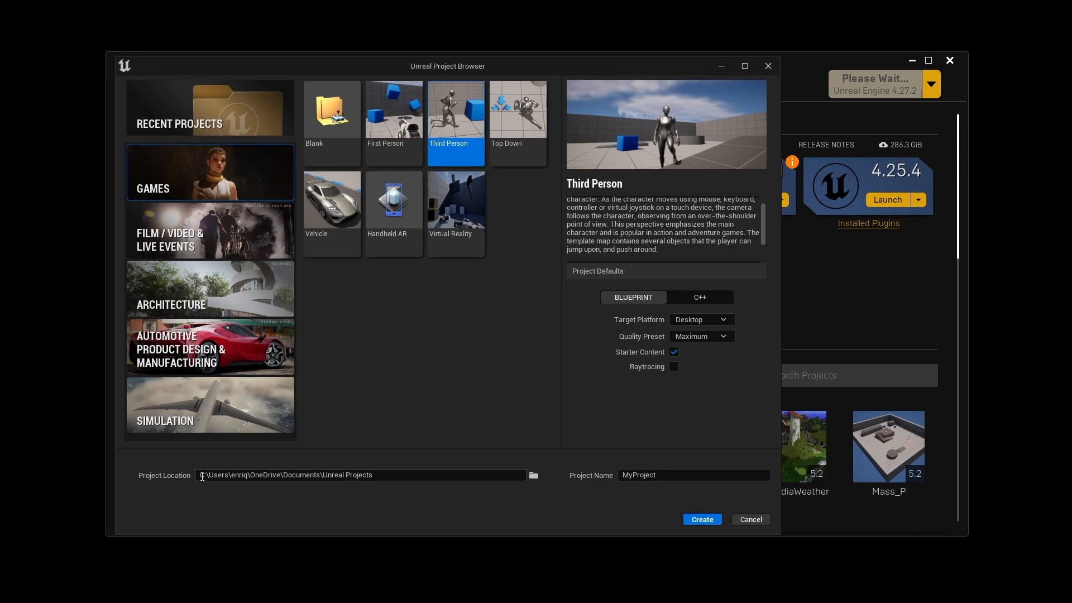
# Browse for a project location in the Principles of Game Design folder on the My Passport (E:) drive.
pyautogui.moveTo(202, 476); pyautogui.dragTo(210, 476)
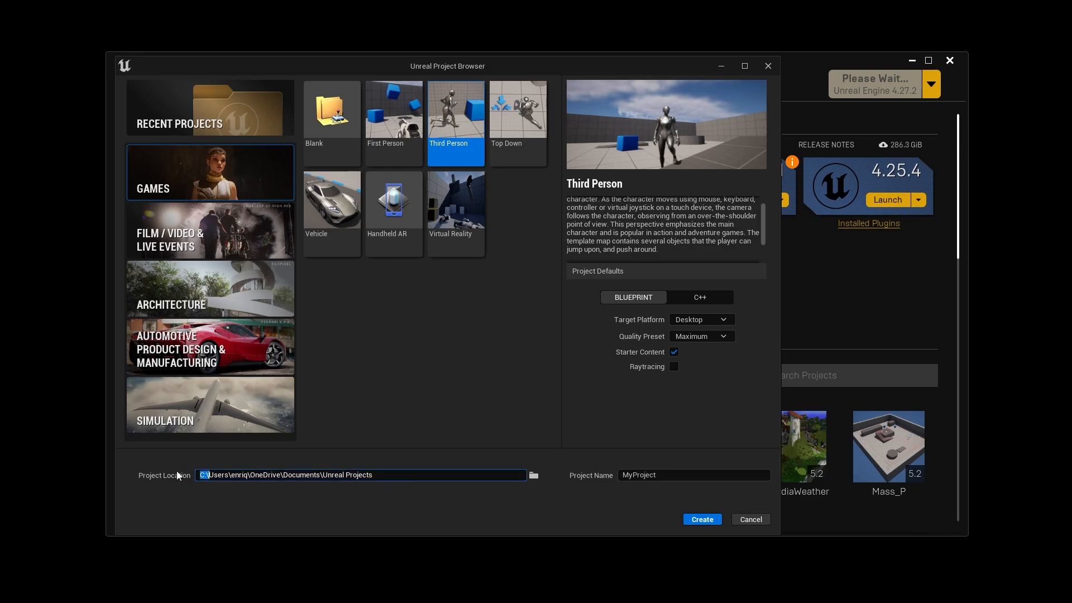
pyautogui.click(477, 413)
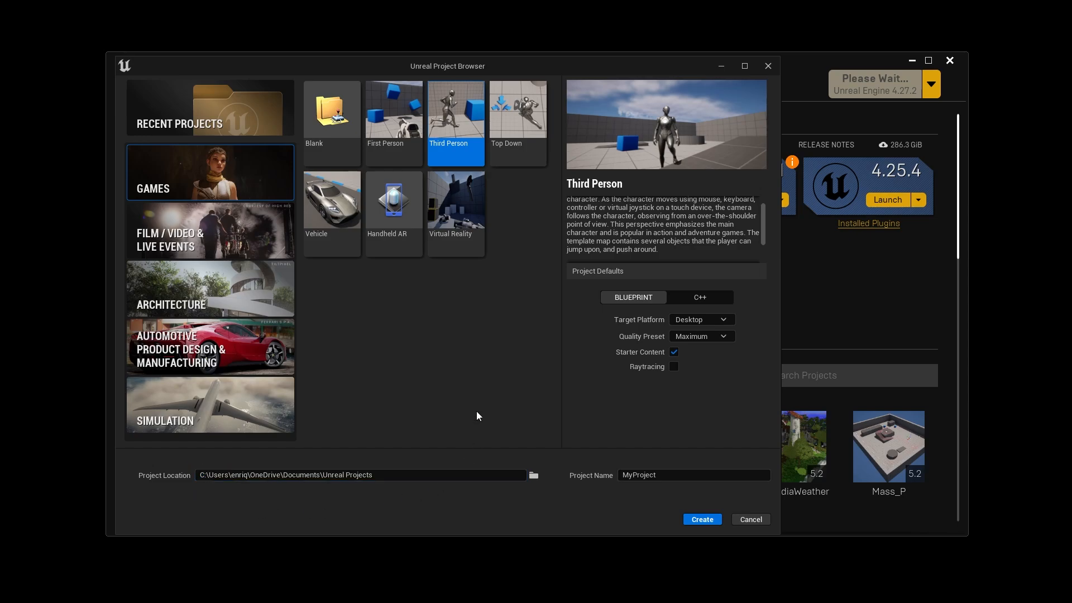
pyautogui.click(533, 477)
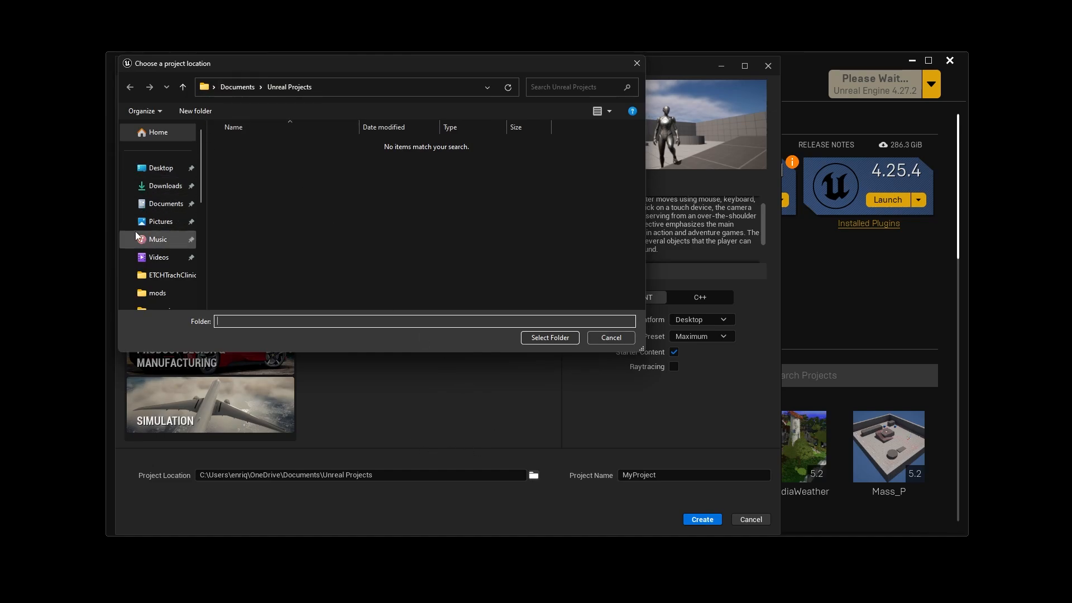
pyautogui.scroll(-2, 153, 252)
pyautogui.scroll(-1, 157, 274)
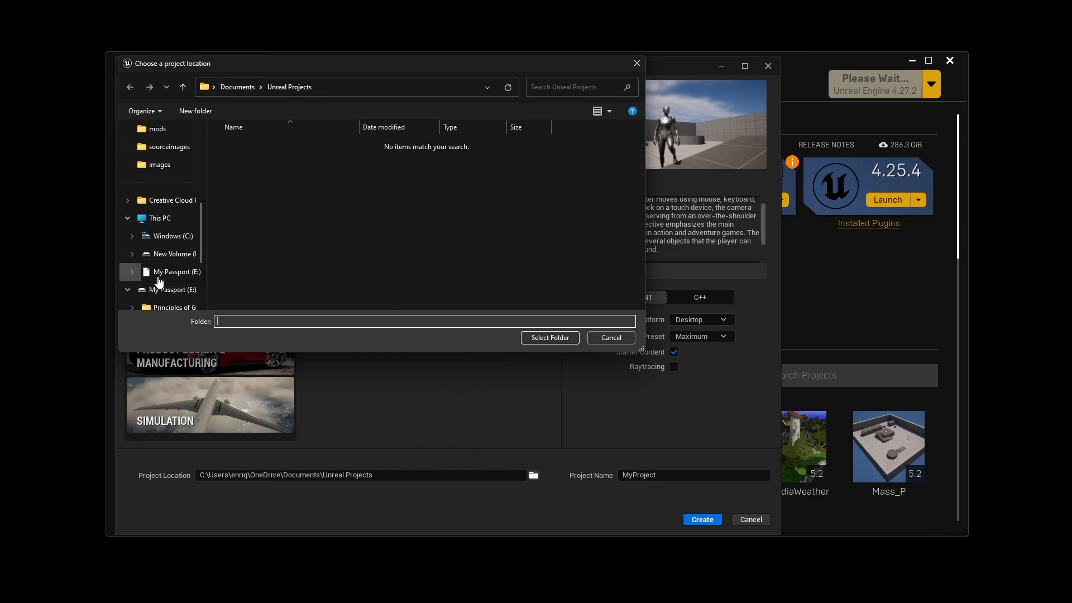
pyautogui.click(172, 273)
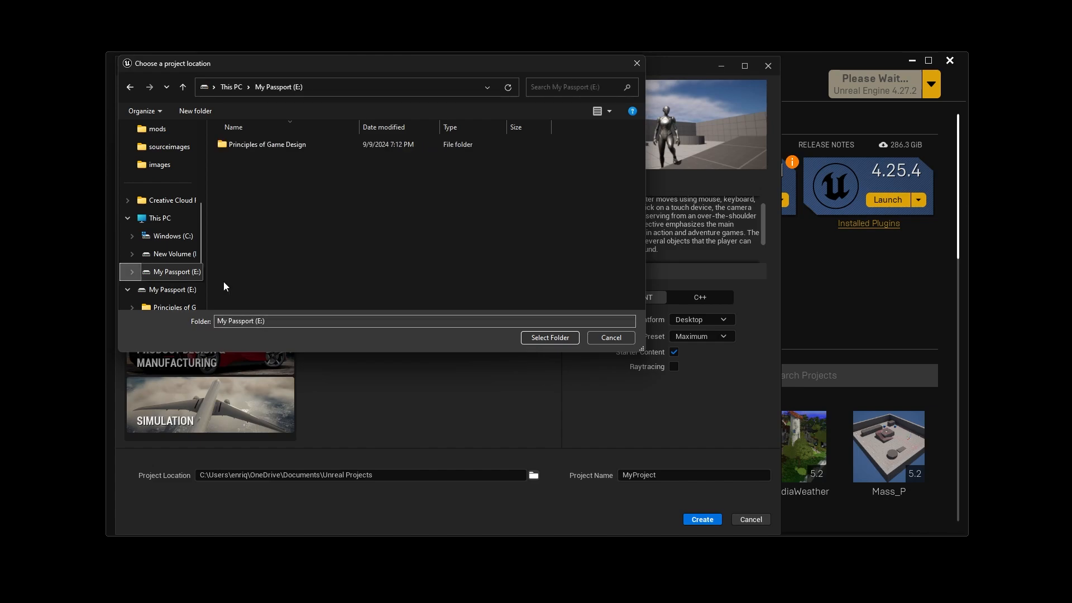
pyautogui.doubleClick(285, 146)
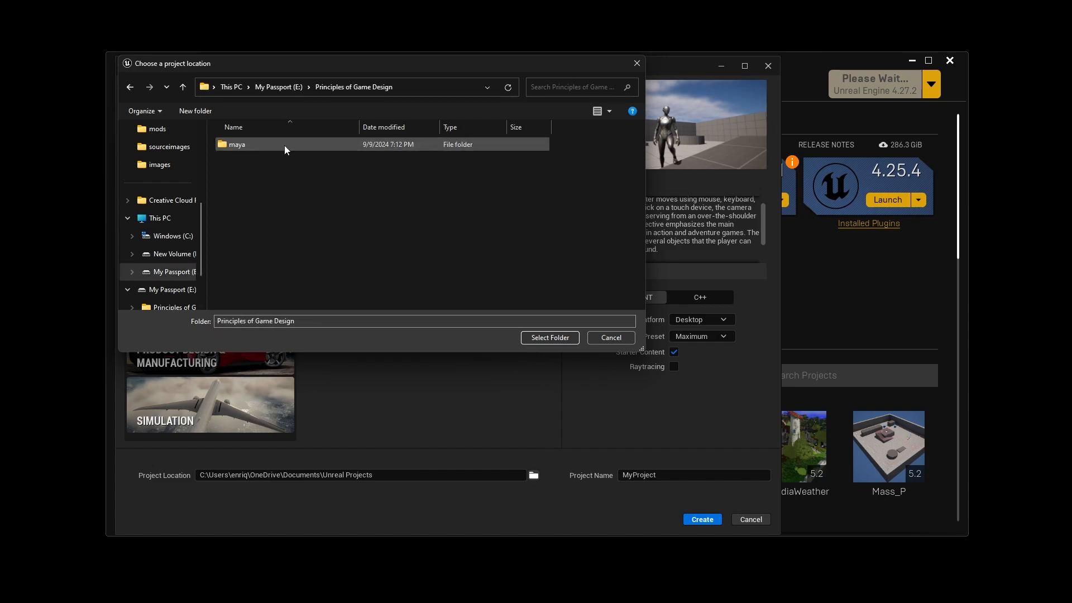
# Create a folder named Unreal Projects in Principles of Game Design and select it as the project location.
pyautogui.rightClick(240, 172)
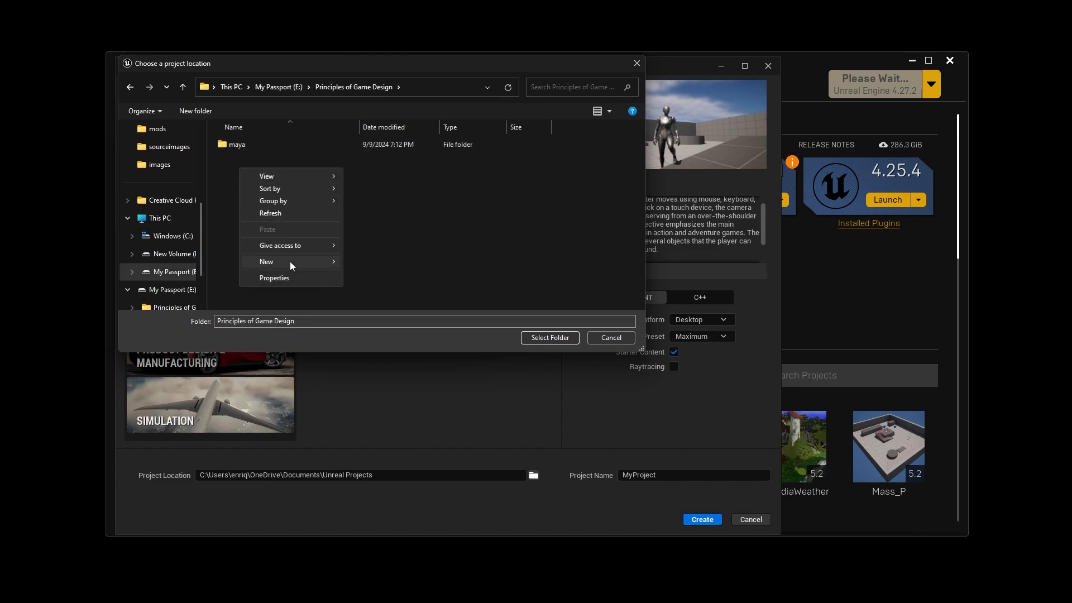
pyautogui.moveTo(293, 262)
pyautogui.click(369, 263)
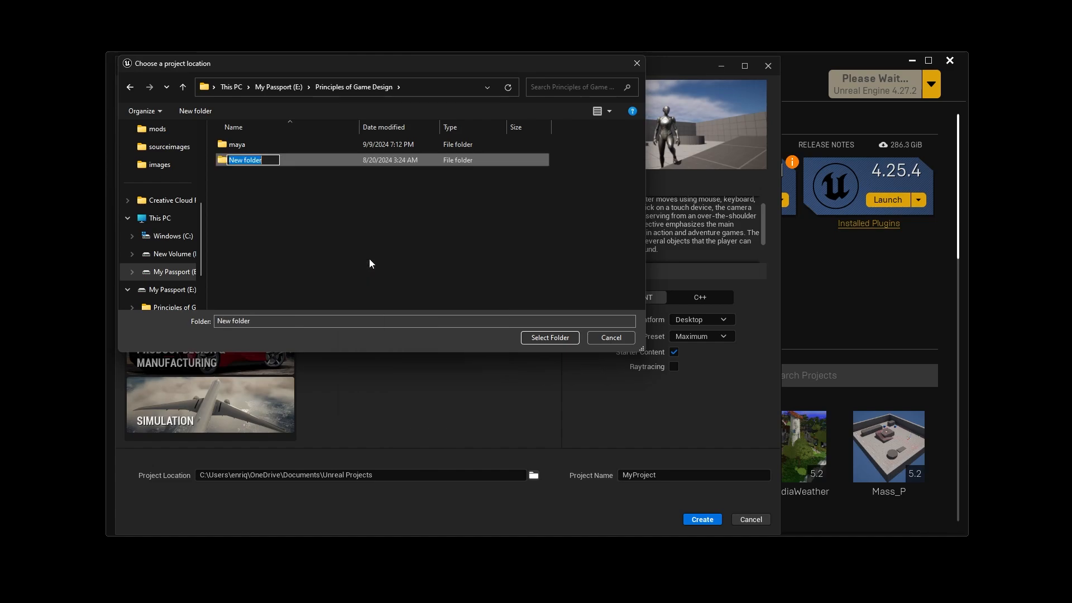
pyautogui.write('Unreal Projects')
pyautogui.press('Return')
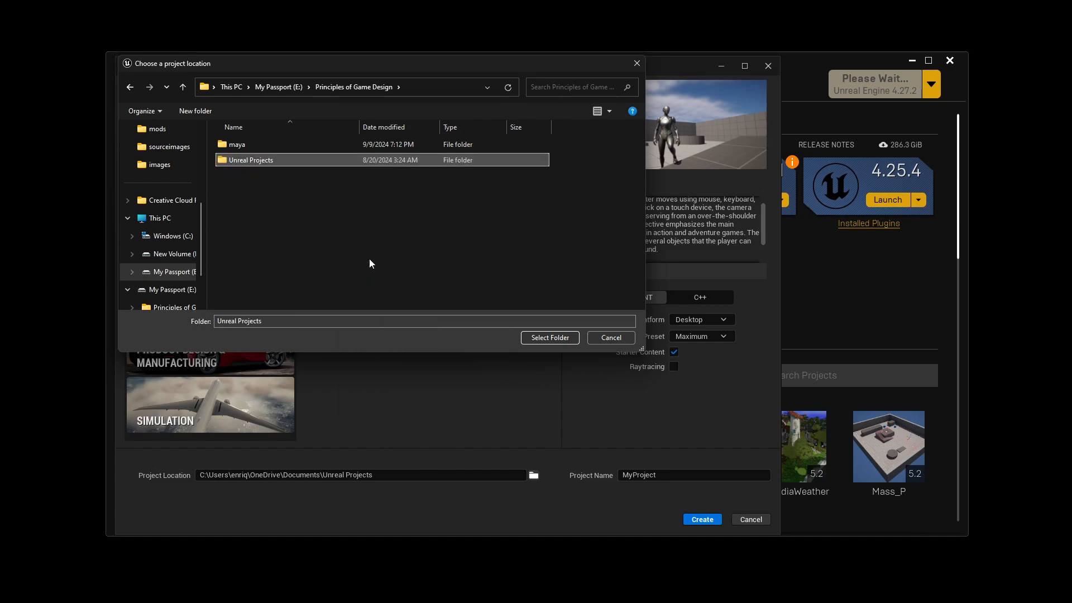
pyautogui.press('Return')
pyautogui.click(548, 338)
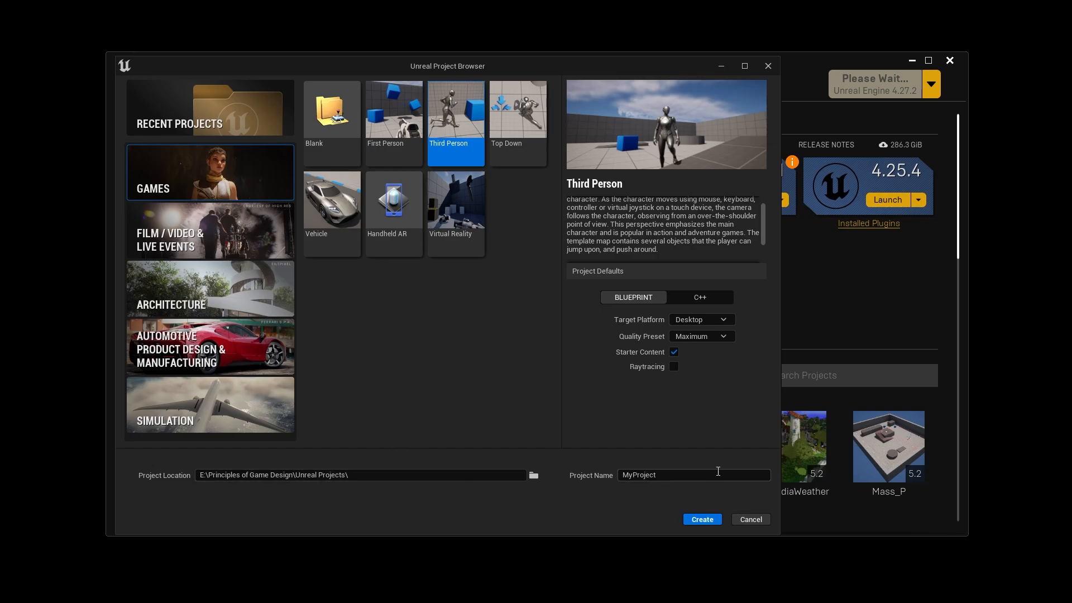
# Name the project Intro_To_Unreal and create it.
pyautogui.click(665, 478)
pyautogui.moveTo(667, 478); pyautogui.dragTo(571, 475)
pyautogui.press('BackSpace')
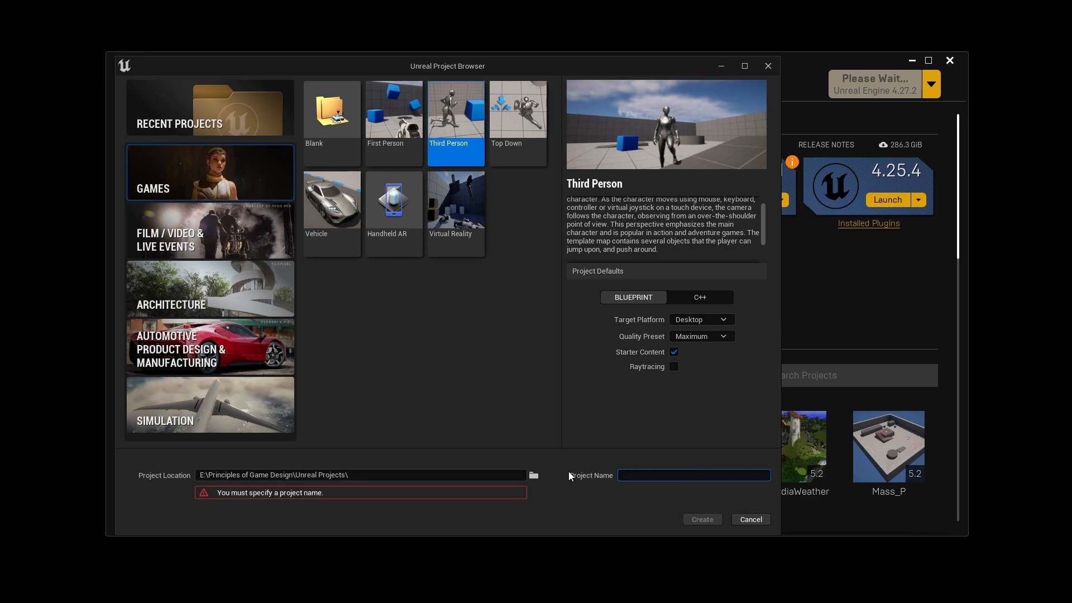
pyautogui.write('Intro')
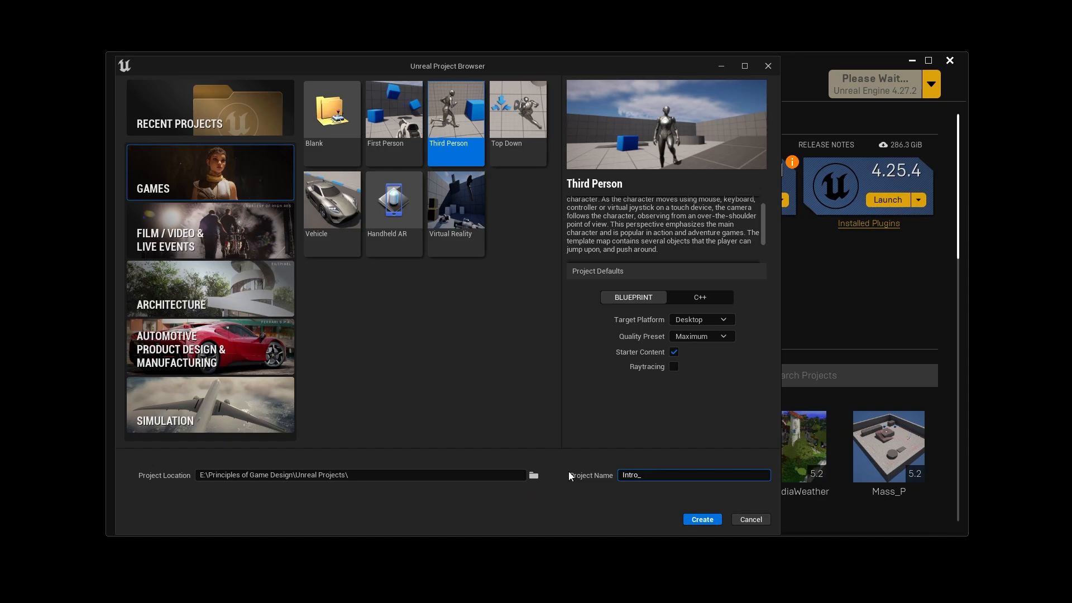
pyautogui.write('_P')
pyautogui.press('BackSpace')
pyautogui.write('To_Unreal')
pyautogui.press('BackSpace')
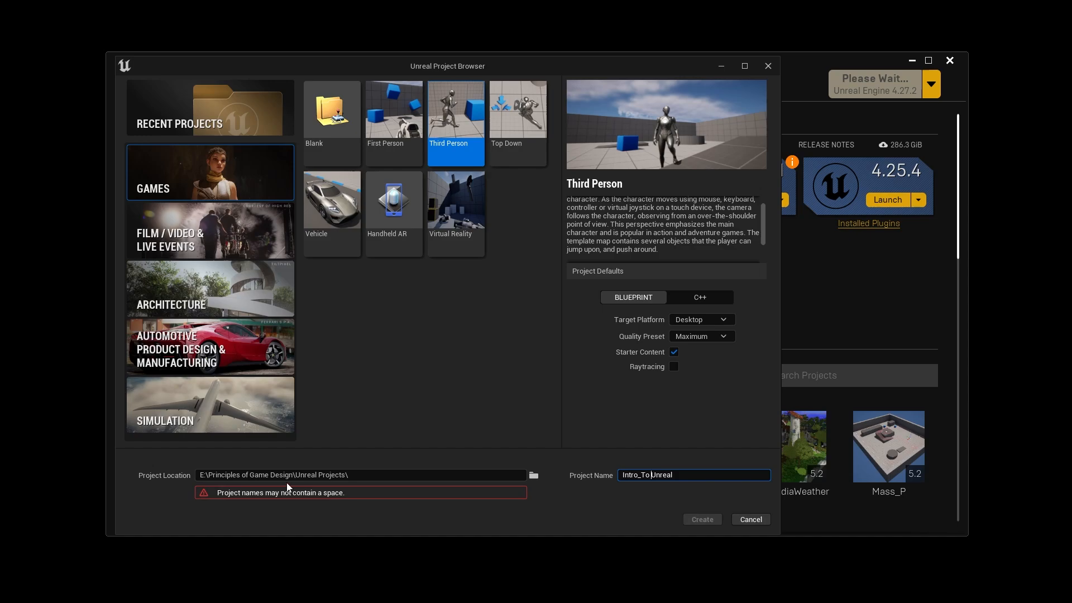
pyautogui.press('BackSpace')
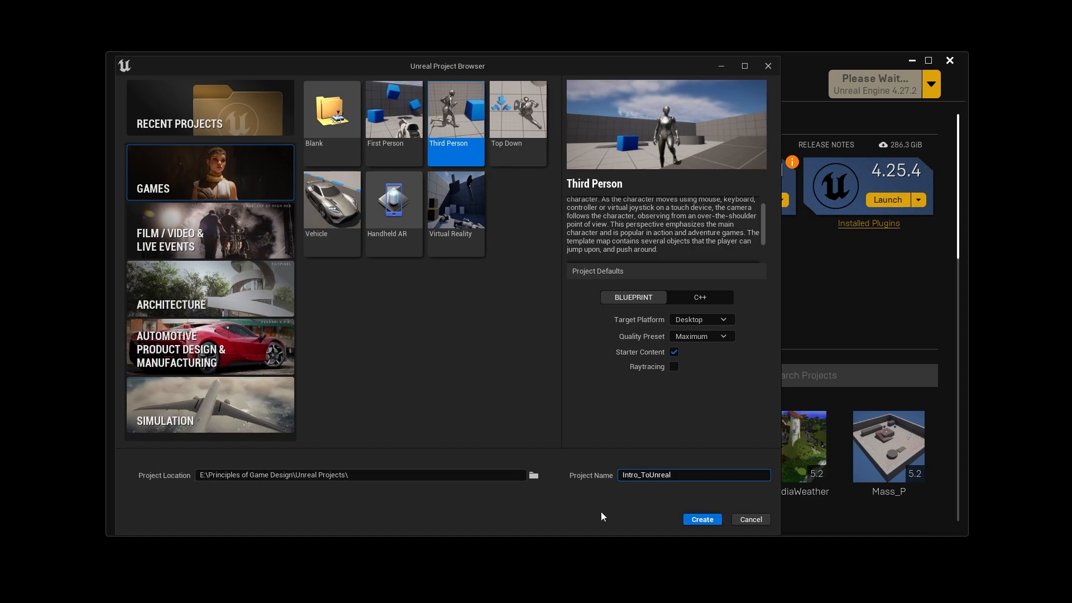
pyautogui.write('_')
pyautogui.click(701, 519)
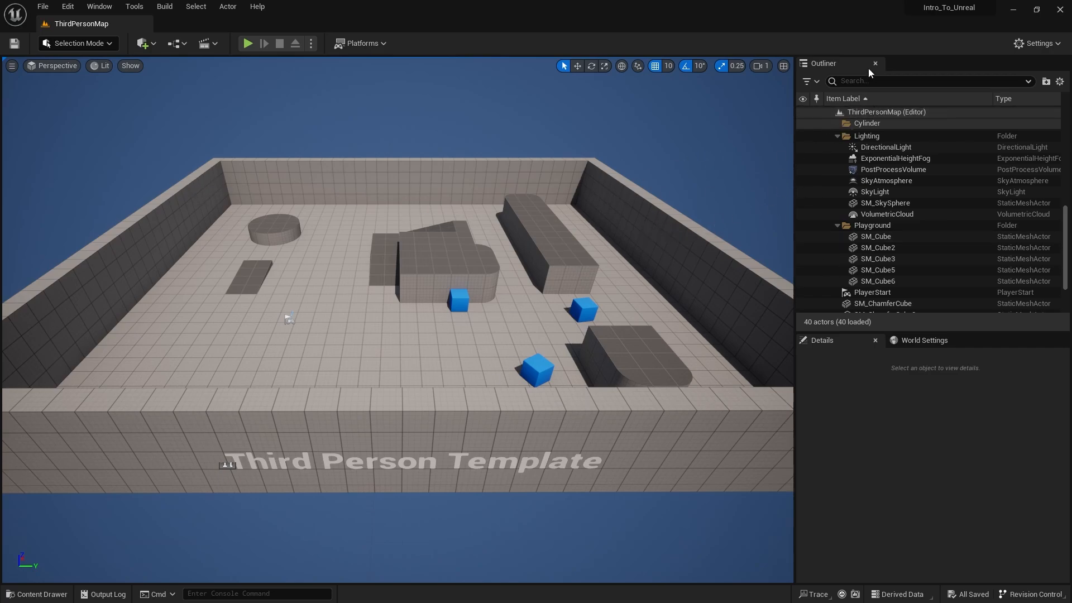
# Select SM_Cube and SM_Cube2 in turn among the Playground actors to see which objects they are.
pyautogui.click(901, 236)
pyautogui.click(903, 248)
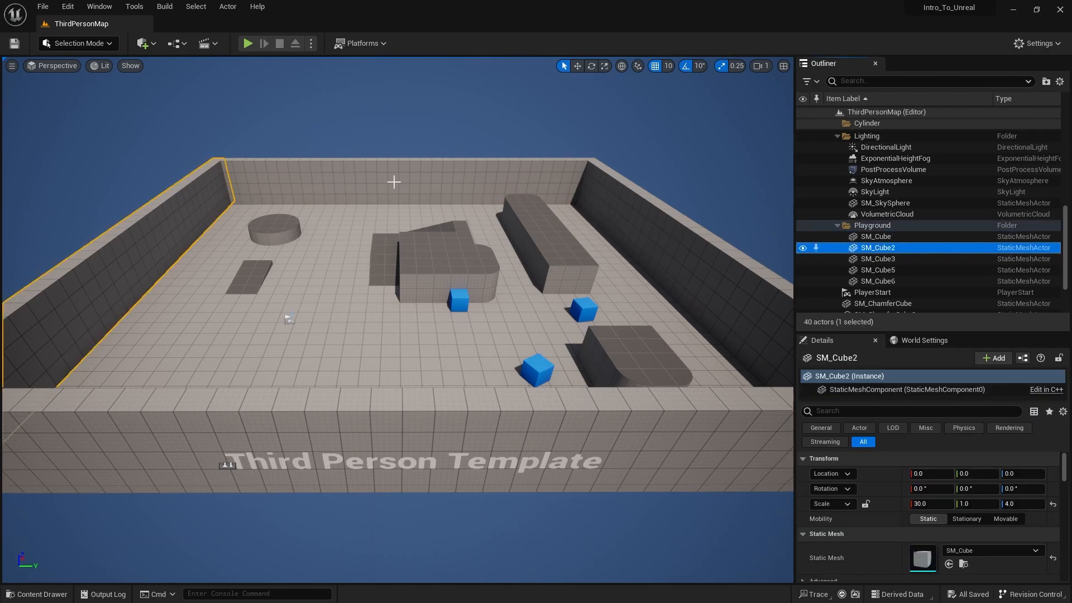
# Select SM_Cube3, SM_Cube5 and SM_Cube6 in turn to identify which parts of the level they are.
pyautogui.click(881, 259)
pyautogui.click(880, 270)
pyautogui.click(881, 281)
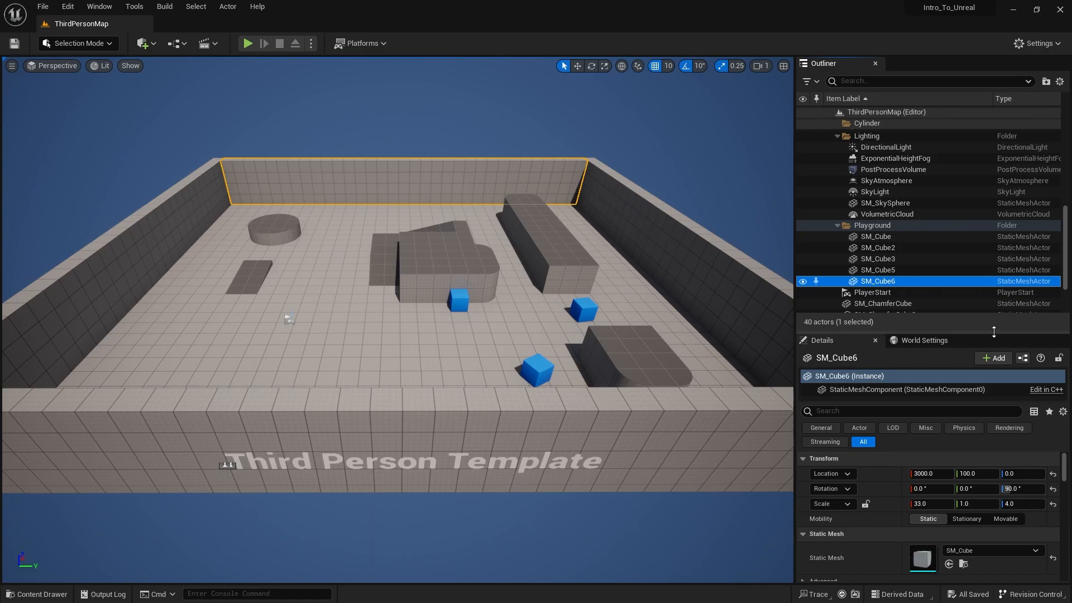
# Enlarge the area showing SM_Cube6's details, review its transform, mesh, material, physics and collision properties, and give the actor list its space back.
pyautogui.moveTo(994, 332); pyautogui.dragTo(994, 209)
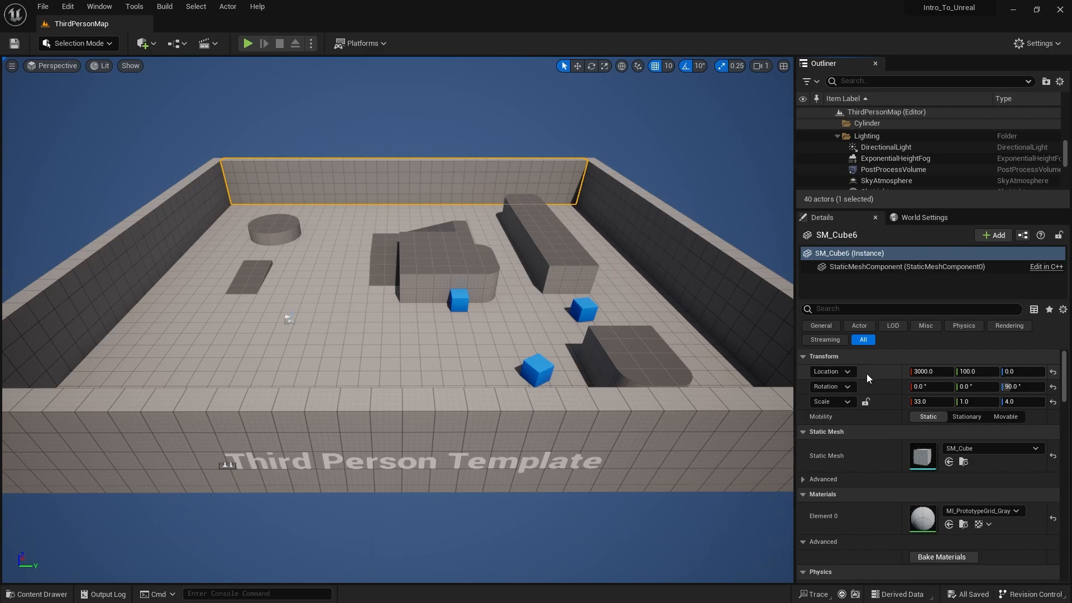
pyautogui.scroll(-2, 882, 402)
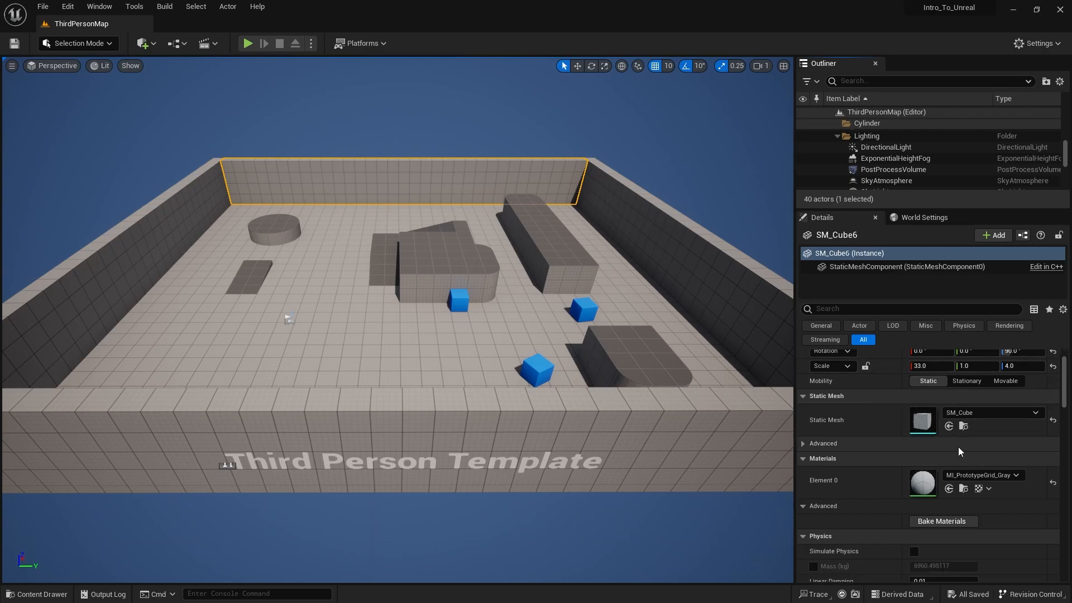
pyautogui.scroll(-1, 928, 464)
pyautogui.scroll(-6, 903, 447)
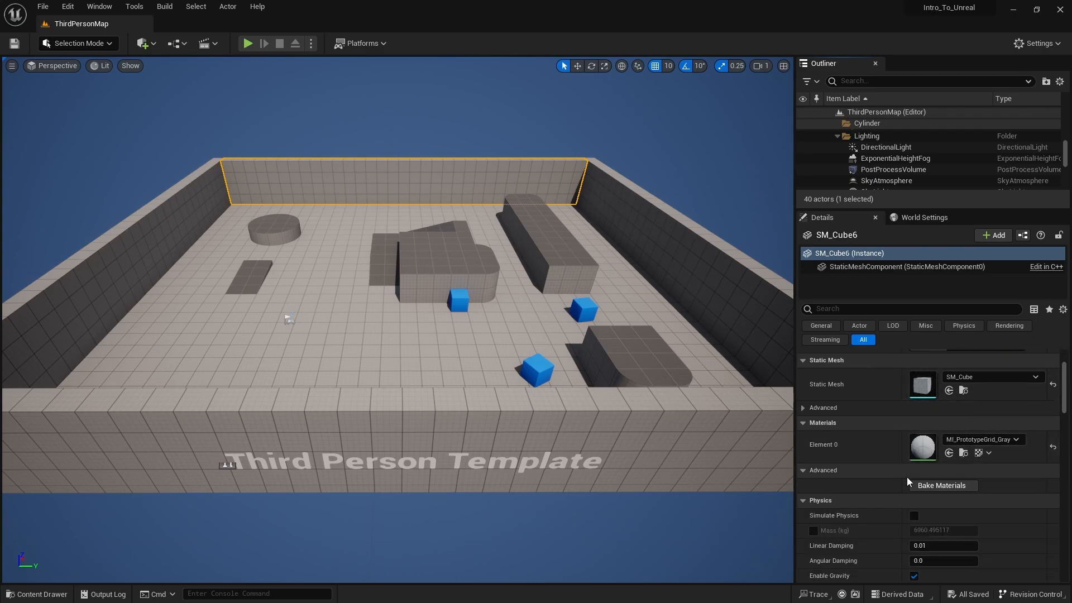
pyautogui.scroll(-10, 882, 397)
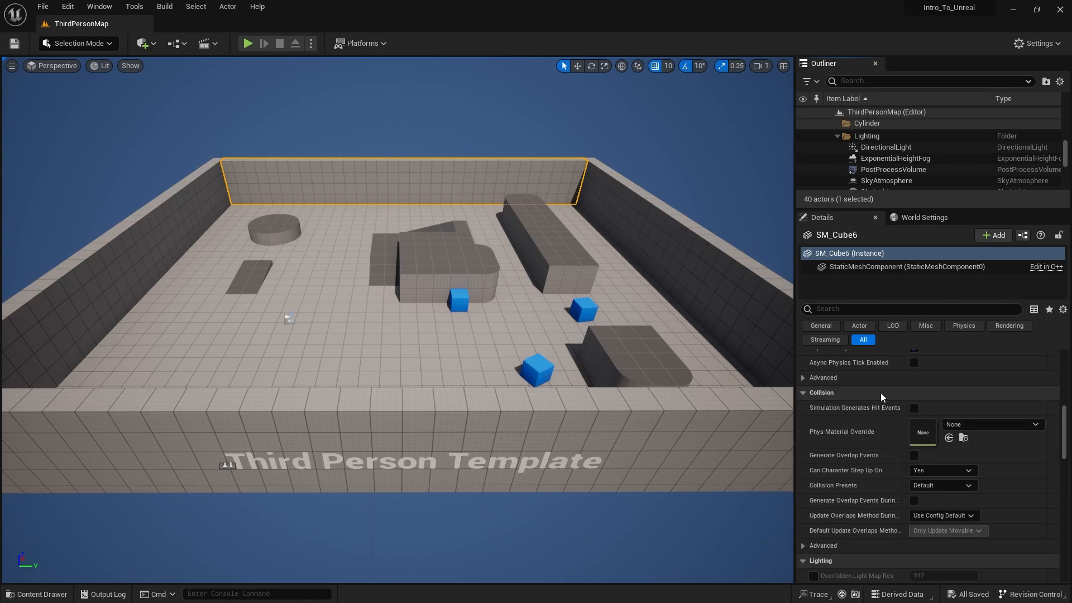
pyautogui.scroll(-5, 881, 393)
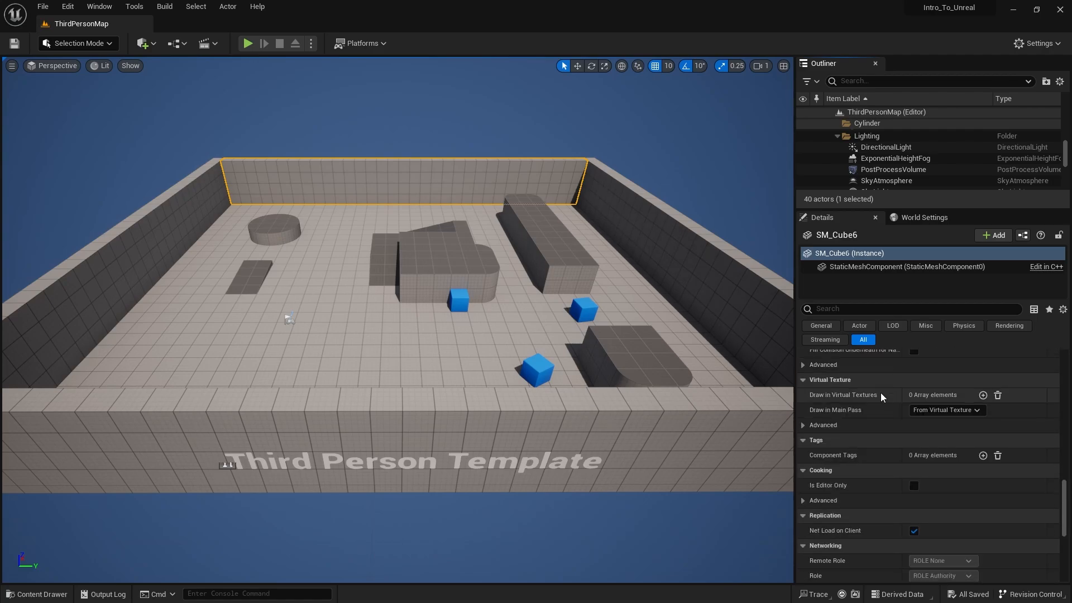
pyautogui.scroll(10, 882, 402)
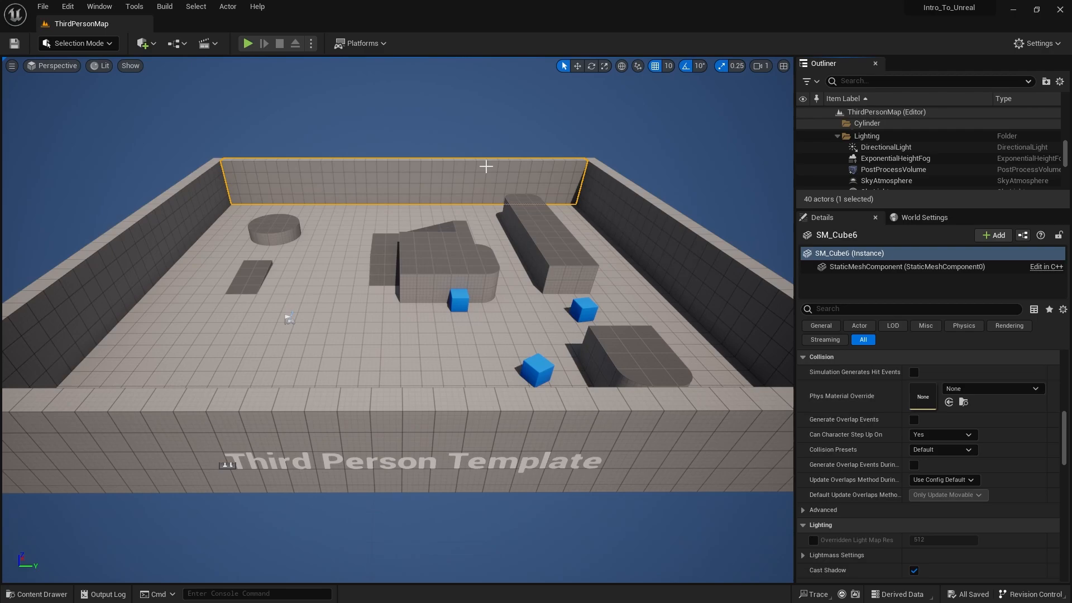
pyautogui.scroll(4, 953, 357)
pyautogui.scroll(5, 956, 384)
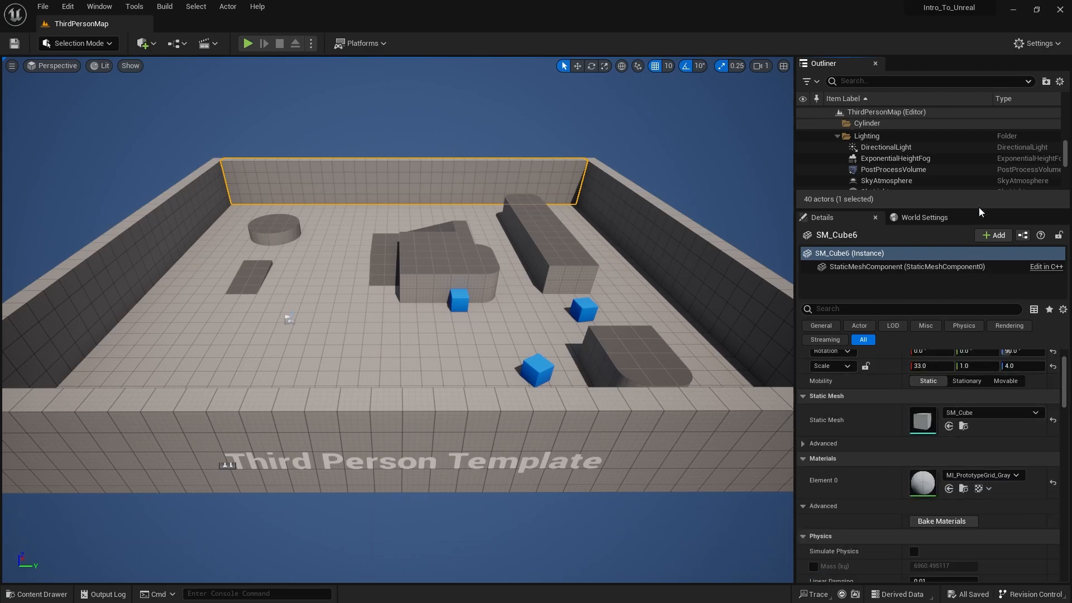
pyautogui.moveTo(979, 208); pyautogui.dragTo(980, 369)
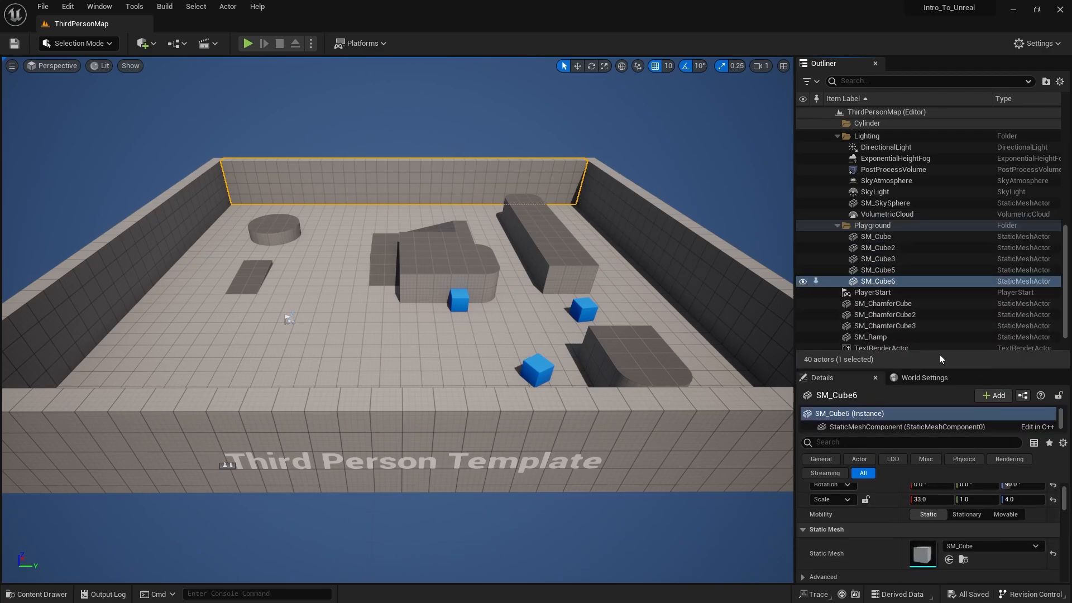
# Select the sky sphere in the perspective view and try flying, panning and zooming the camera over the level.
pyautogui.click(667, 167)
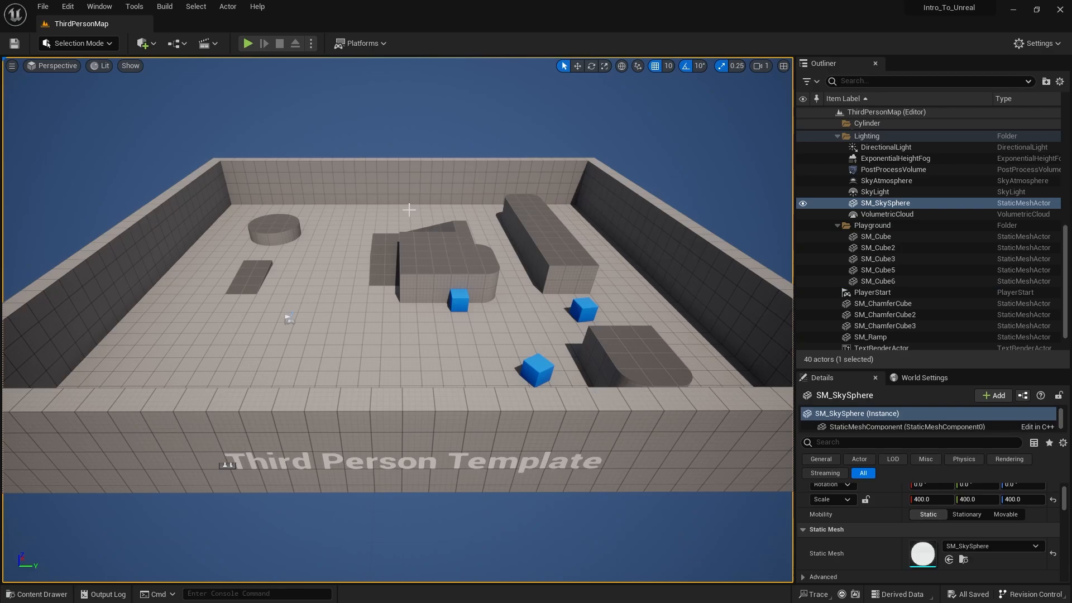
pyautogui.moveTo(416, 202); pyautogui.dragTo(390, 219, button='right')
pyautogui.press('w')
pyautogui.press('s')
pyautogui.press('w')
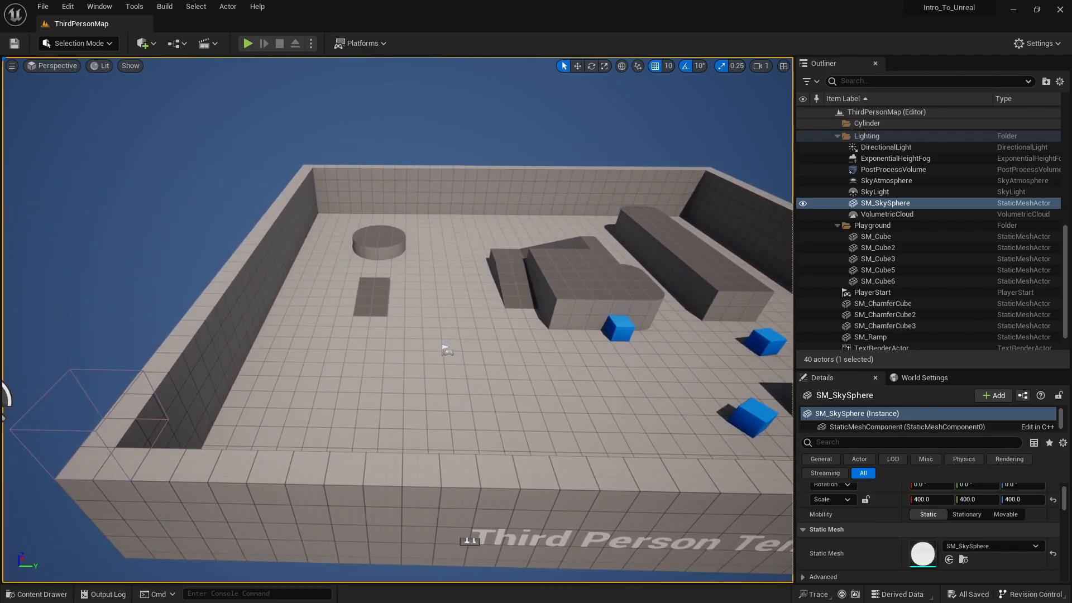
pyautogui.moveTo(436, 268)
pyautogui.mouseDown(button='middle')
pyautogui.moveTo(391, 238)
pyautogui.moveTo(480, 284)
pyautogui.moveTo(400, 240)
pyautogui.moveTo(519, 276)
pyautogui.moveTo(433, 268)
pyautogui.mouseUp(button='middle')
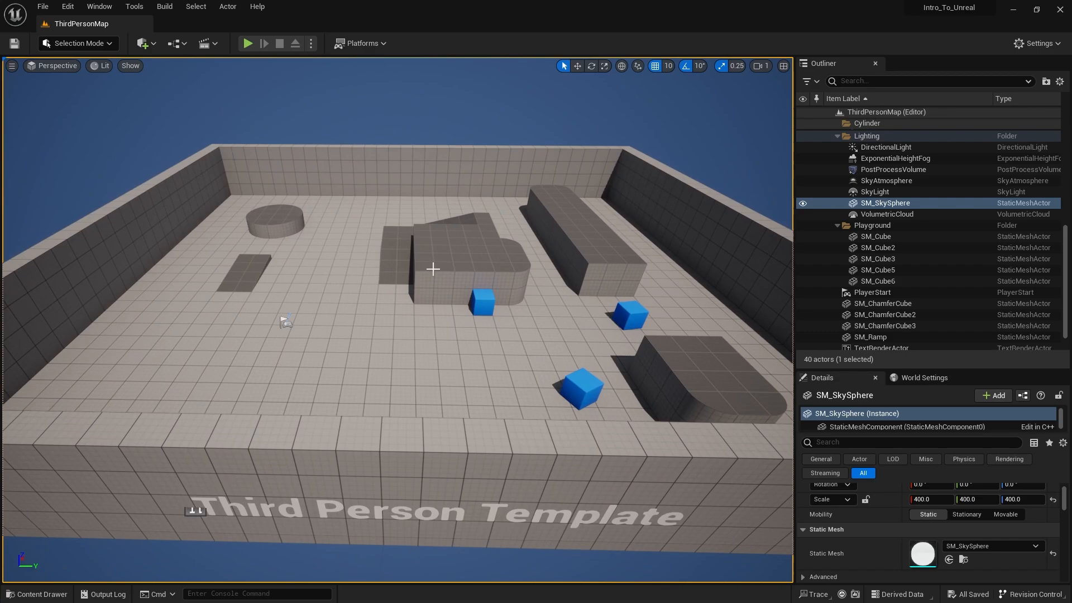
pyautogui.scroll(5, 438, 294)
pyautogui.scroll(-7, 438, 295)
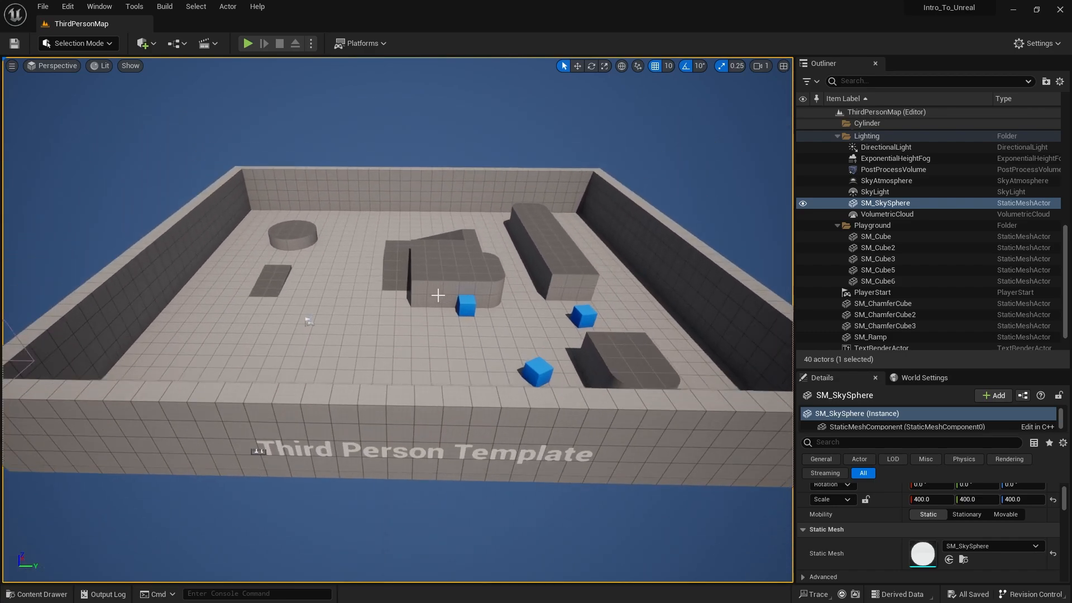
pyautogui.scroll(-3, 438, 295)
pyautogui.scroll(5, 437, 295)
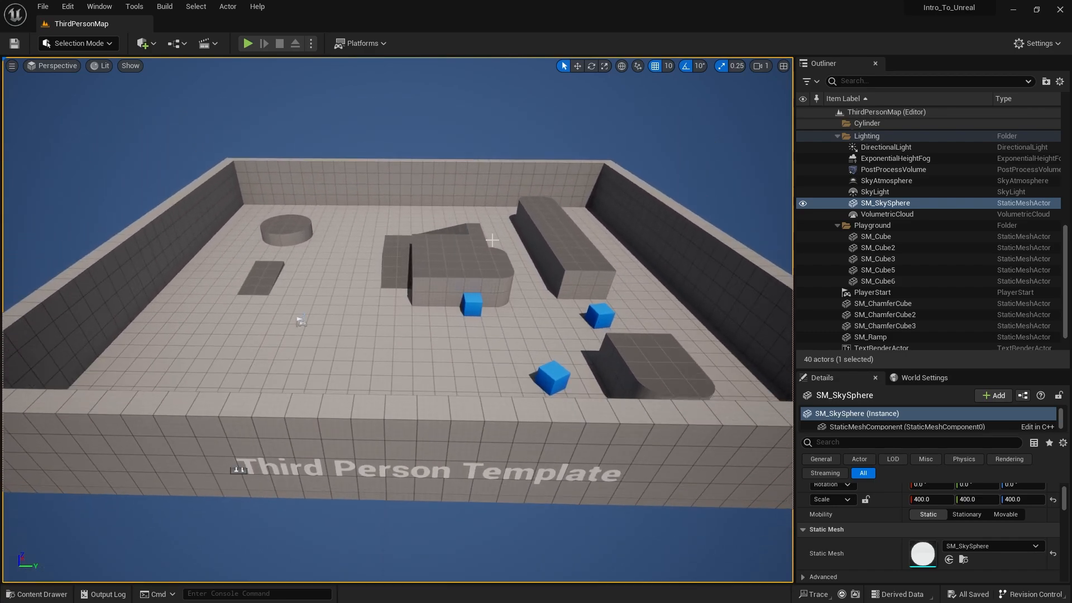
# Look around the level and fly the camera forward, backward and sideways at the current speed.
pyautogui.moveTo(468, 224); pyautogui.dragTo(444, 321, button='right')
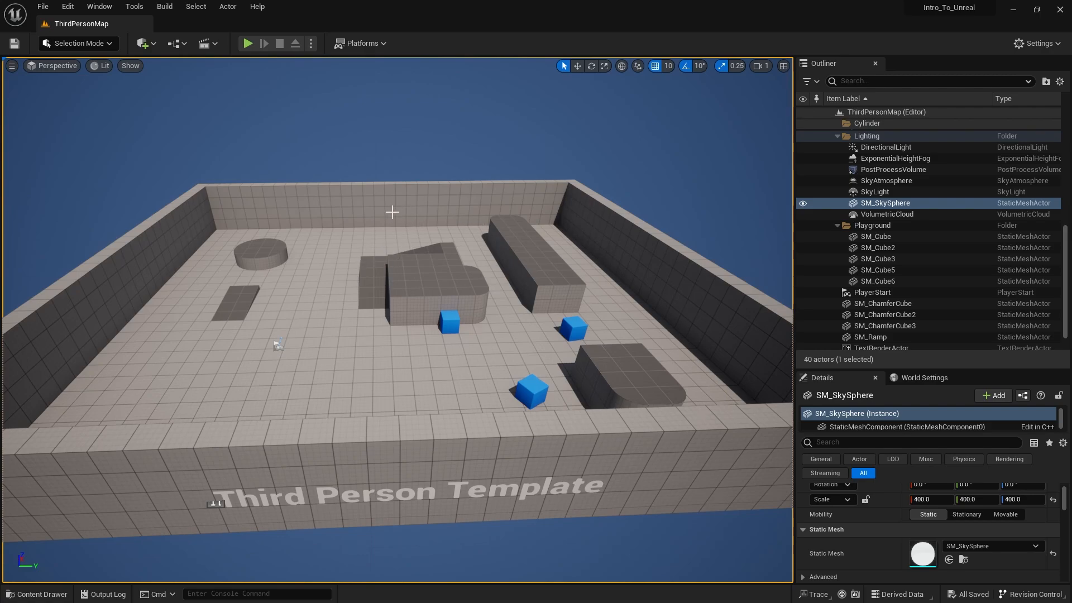
pyautogui.moveTo(444, 321); pyautogui.dragTo(343, 301, button='right')
pyautogui.press('s')
pyautogui.press('d')
pyautogui.press('w')
pyautogui.press('s')
pyautogui.press('w')
pyautogui.press('s')
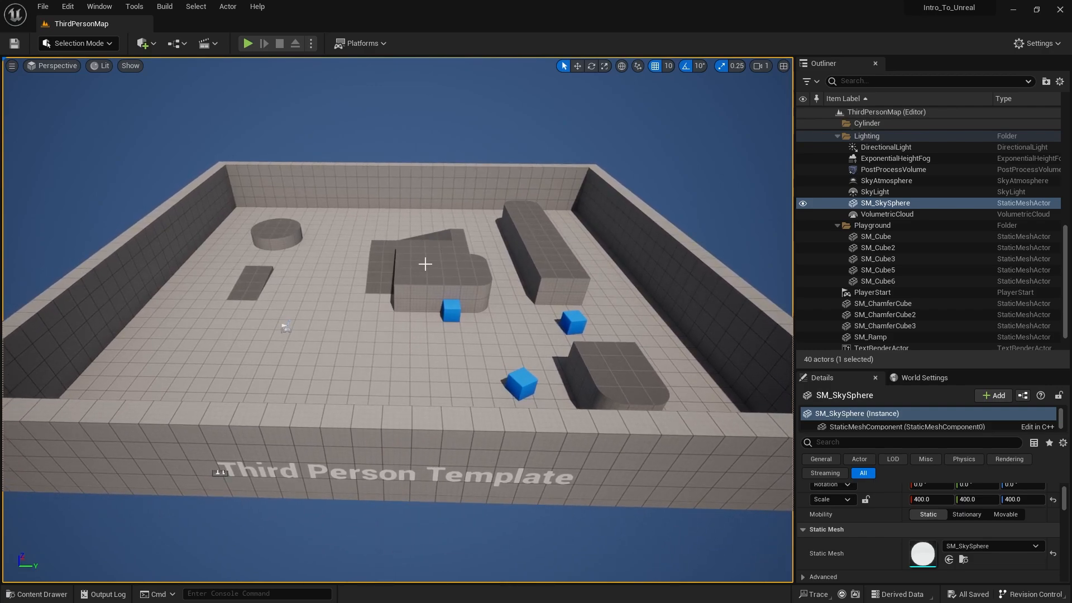
# Raise the viewport camera speed to 8 and test flying forward and backward through the level.
pyautogui.click(761, 67)
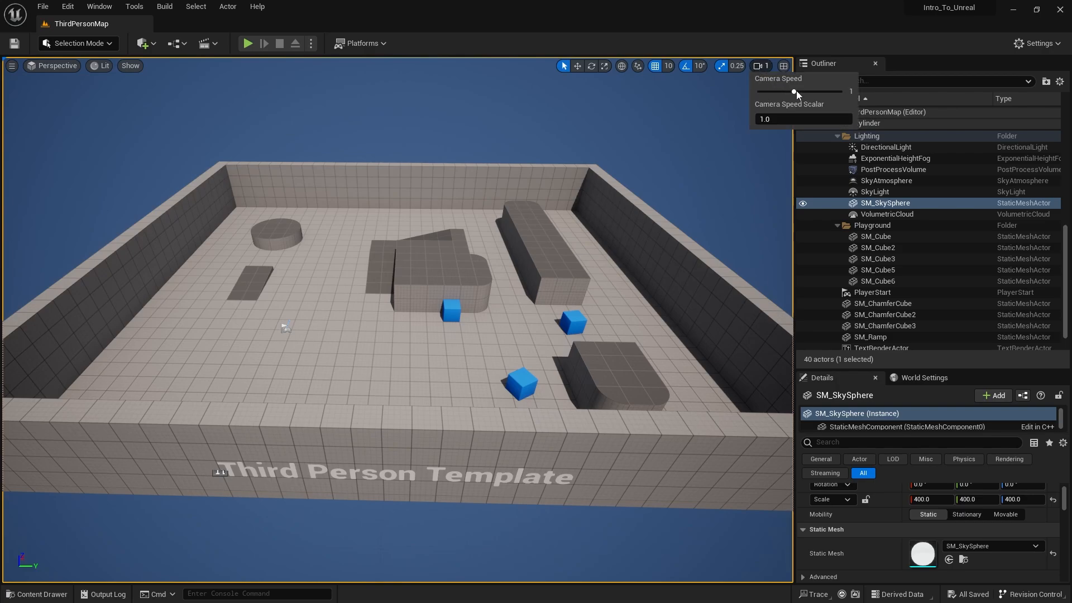
pyautogui.moveTo(796, 91); pyautogui.dragTo(817, 92)
pyautogui.moveTo(824, 92)
pyautogui.mouseDown()
pyautogui.moveTo(786, 98)
pyautogui.moveTo(810, 96)
pyautogui.mouseUp()
pyautogui.press('s')
pyautogui.moveTo(599, 202); pyautogui.dragTo(599, 202, button='right')
pyautogui.press('w')
pyautogui.press('s')
pyautogui.press('w')
pyautogui.press('s')
pyautogui.press('s')
pyautogui.press('w')
pyautogui.press('s')
pyautogui.moveTo(639, 148); pyautogui.dragTo(638, 149, button='right')
# Set the viewport camera speed to 1 and fly back until the whole walled level is in view.
pyautogui.click(763, 66)
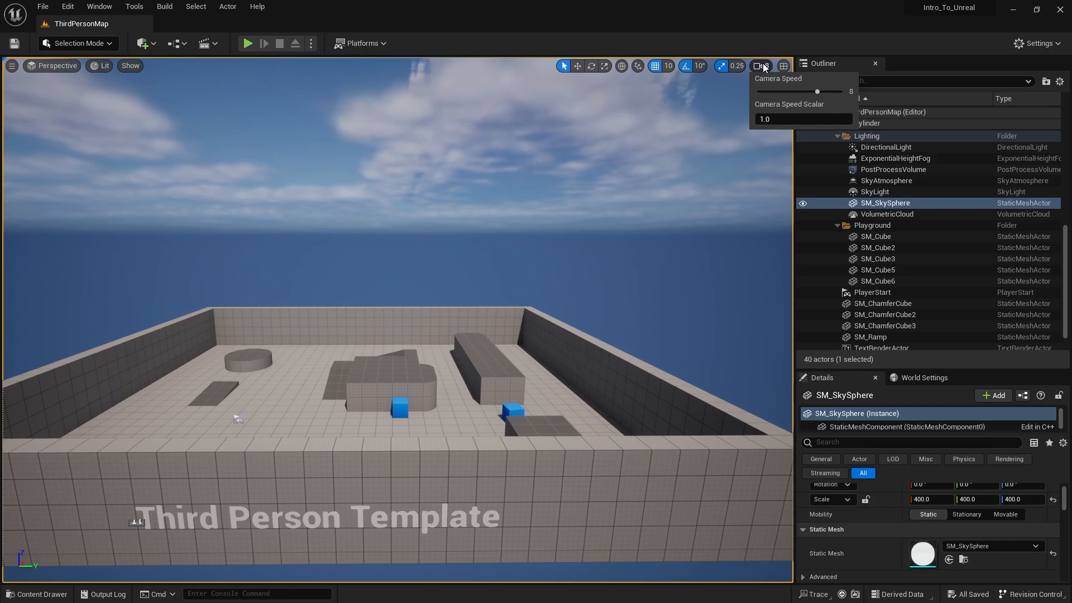
pyautogui.moveTo(798, 93); pyautogui.dragTo(793, 90)
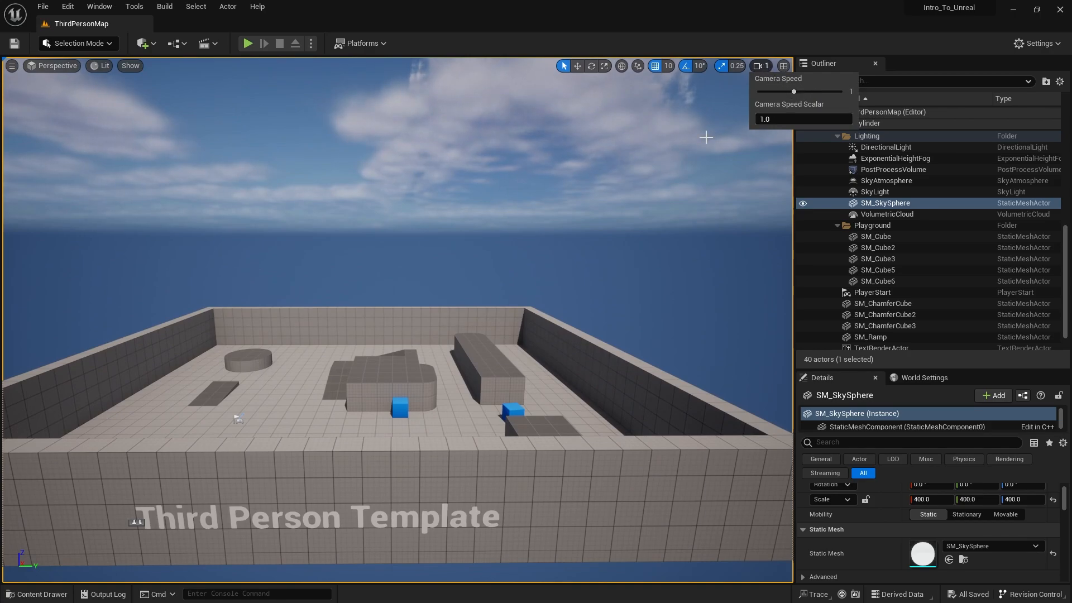
pyautogui.moveTo(436, 244); pyautogui.dragTo(427, 261, button='right')
pyautogui.press('s')
pyautogui.press('a')
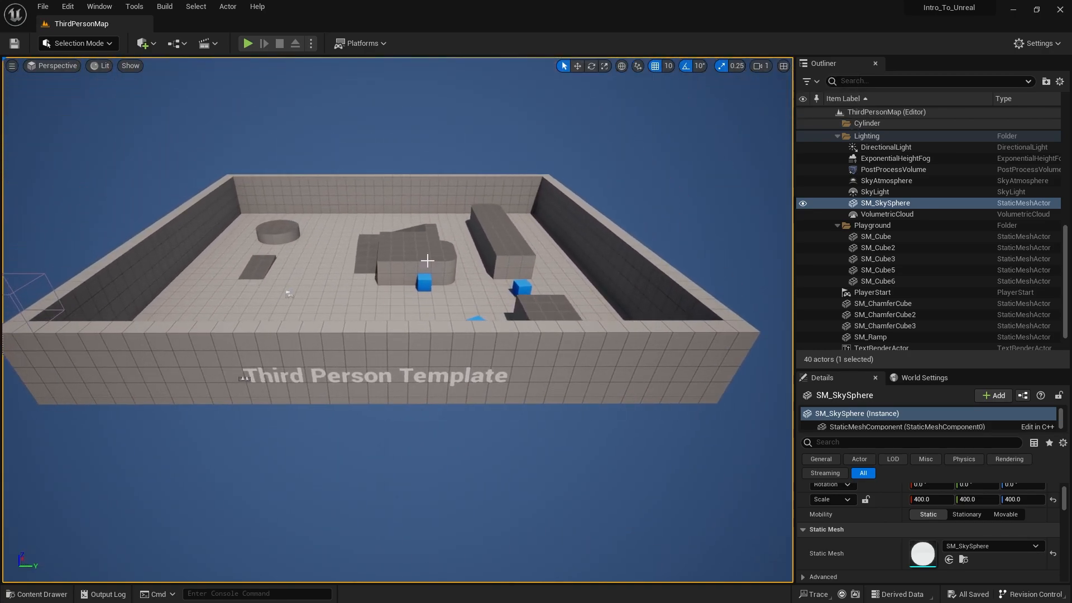
pyautogui.moveTo(357, 301); pyautogui.dragTo(353, 295, button='right')
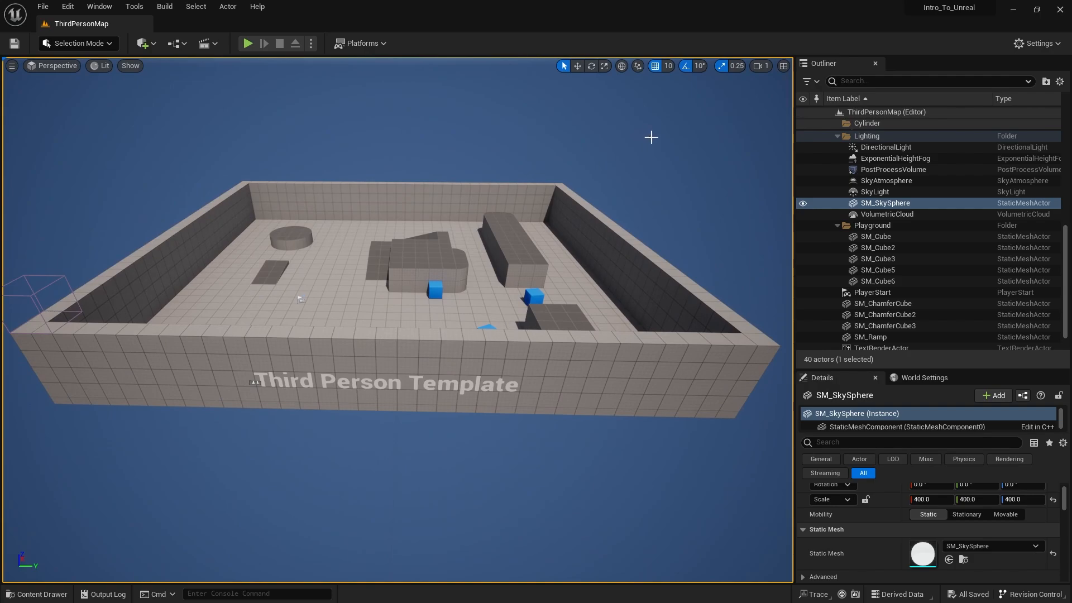
# Split the viewport into four views and set the Top and Right views to Unlit shading.
pyautogui.click(784, 66)
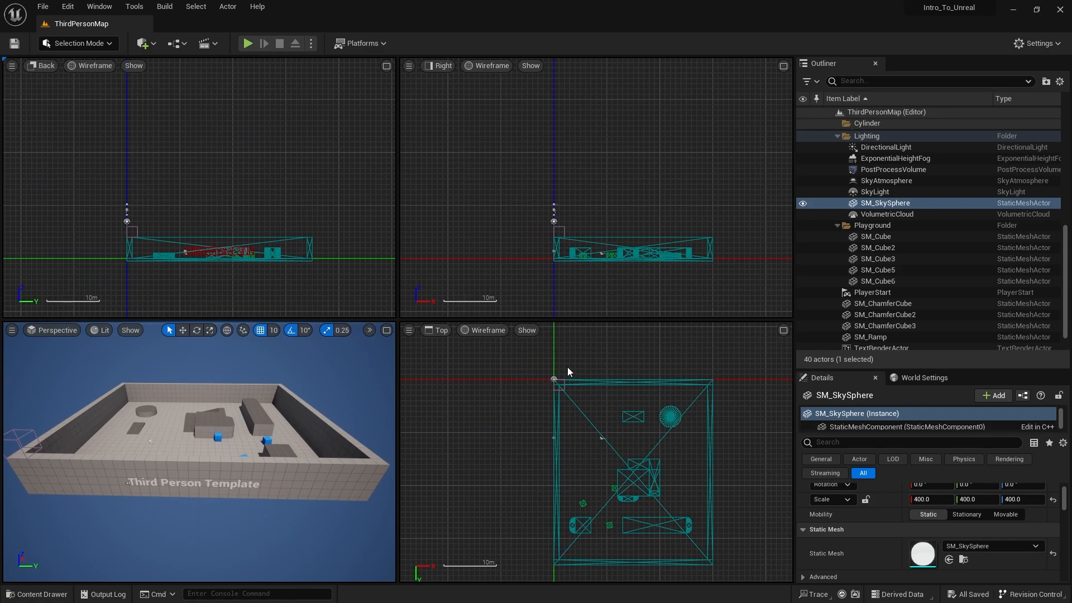
pyautogui.click(480, 331)
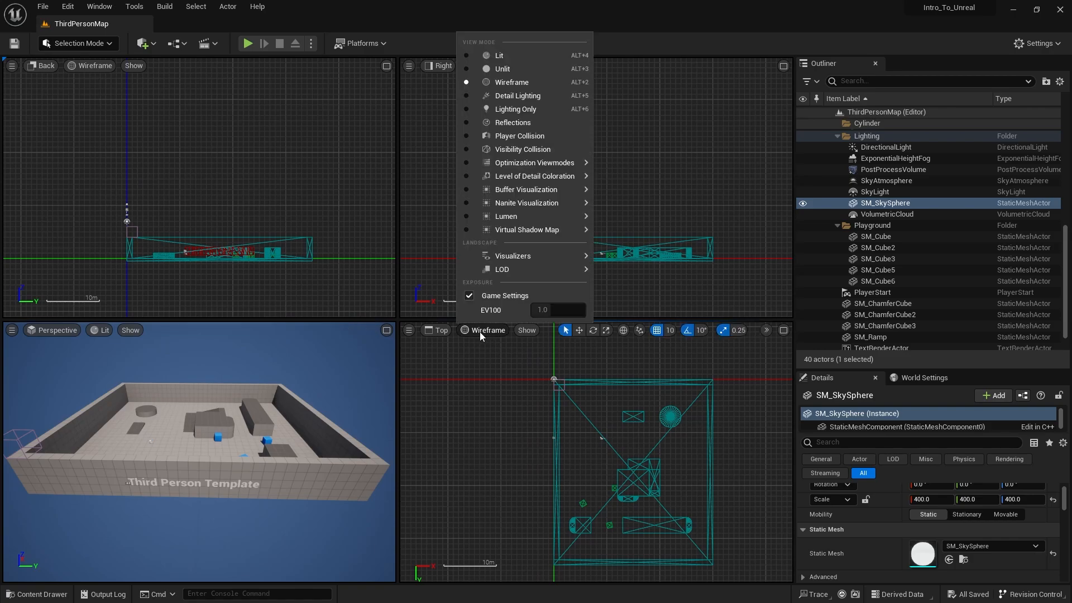
pyautogui.click(512, 56)
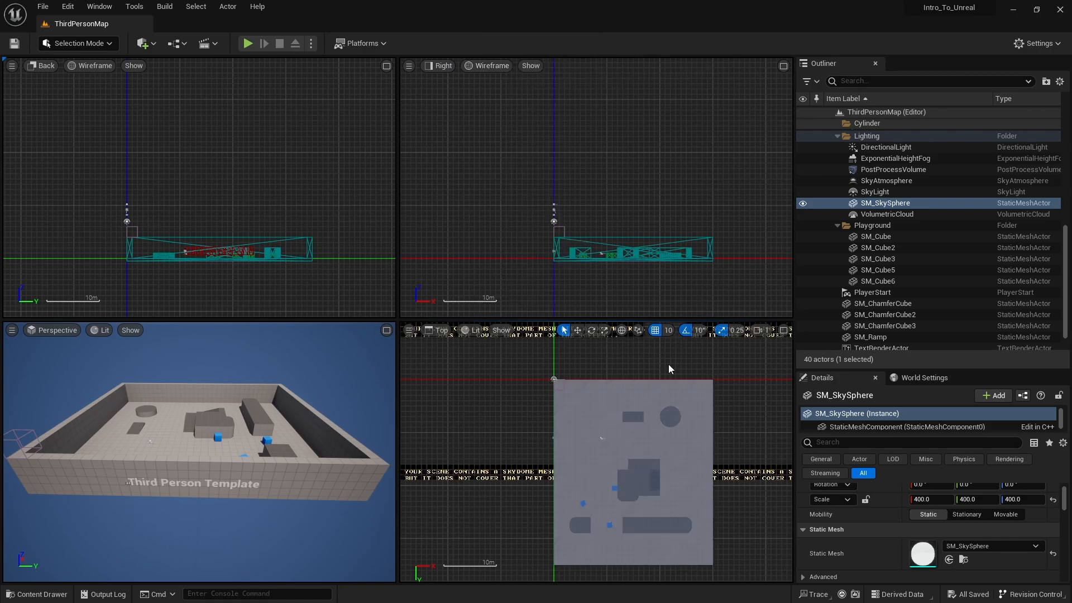
pyautogui.click(463, 331)
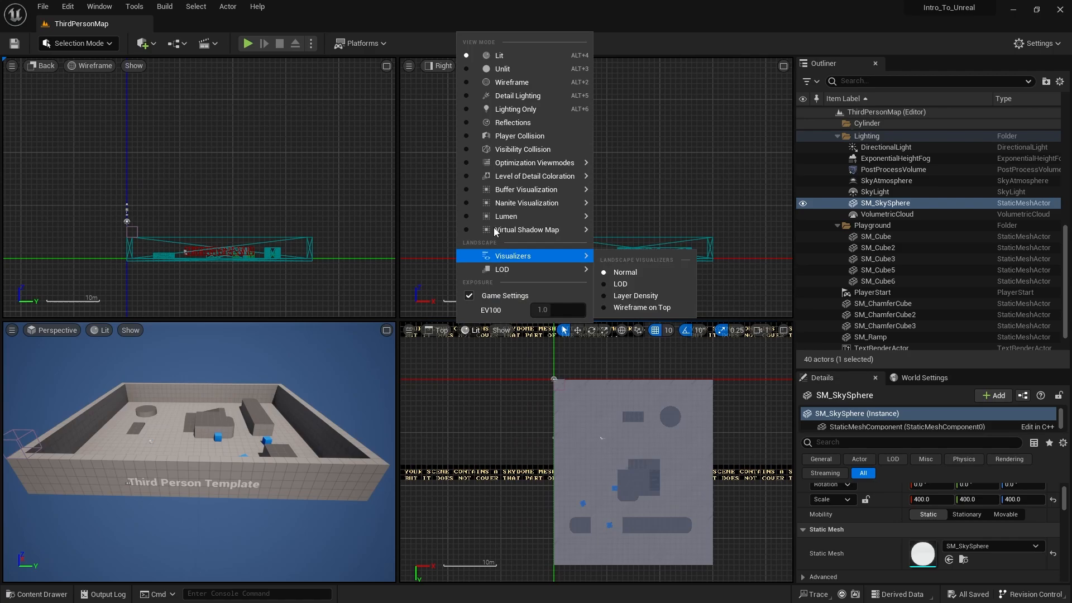
pyautogui.click(512, 70)
pyautogui.click(509, 67)
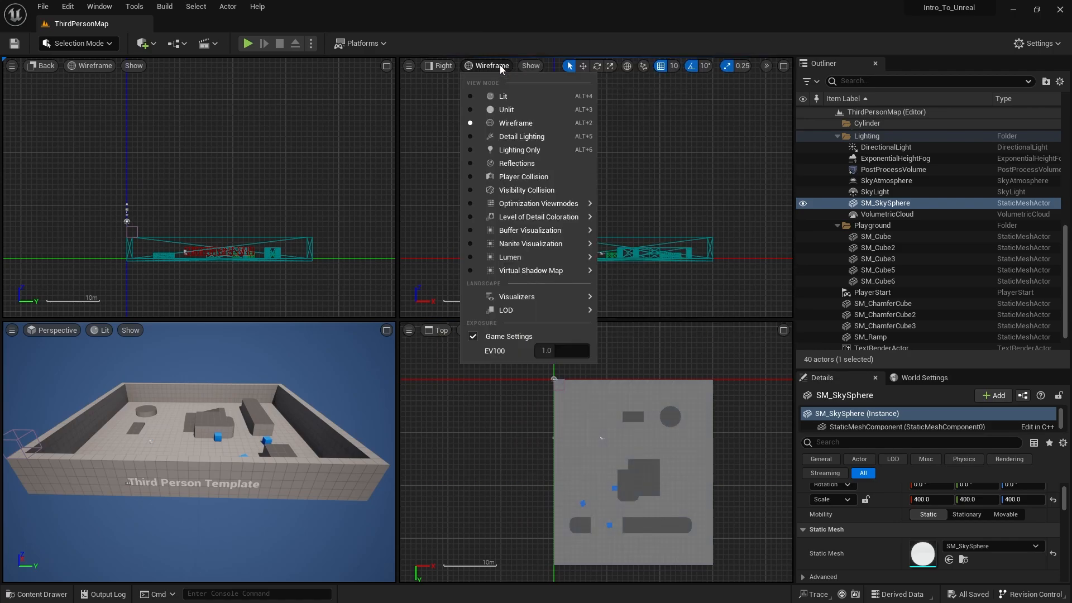
pyautogui.click(493, 112)
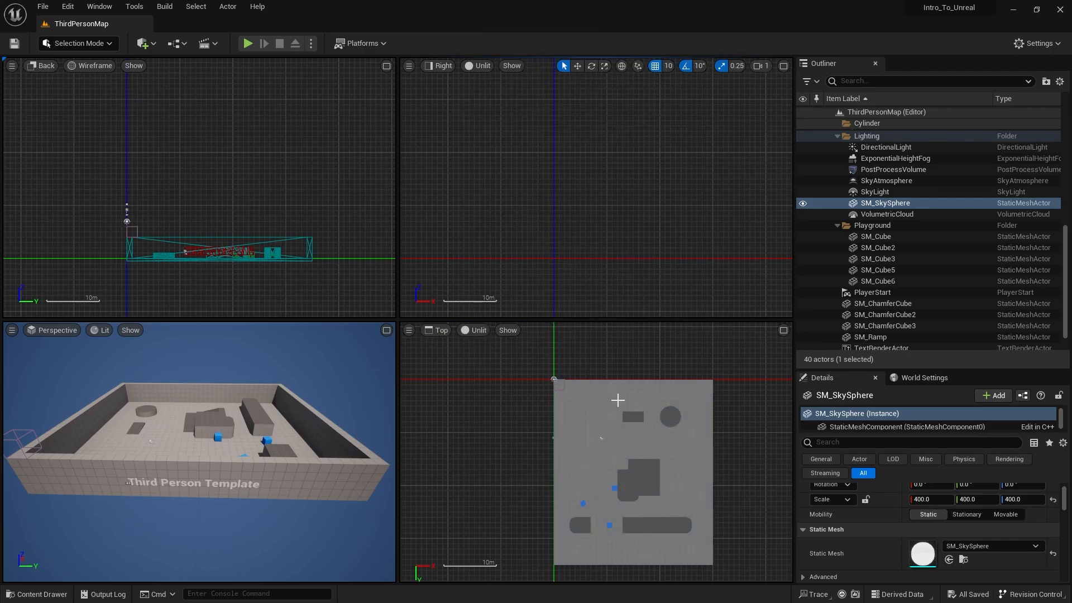
# Select the playground floor SM_Cube, focus the orthographic views on it and magnify them.
pyautogui.moveTo(631, 417); pyautogui.dragTo(485, 493, button='right')
pyautogui.moveTo(591, 200); pyautogui.dragTo(669, 293, button='right')
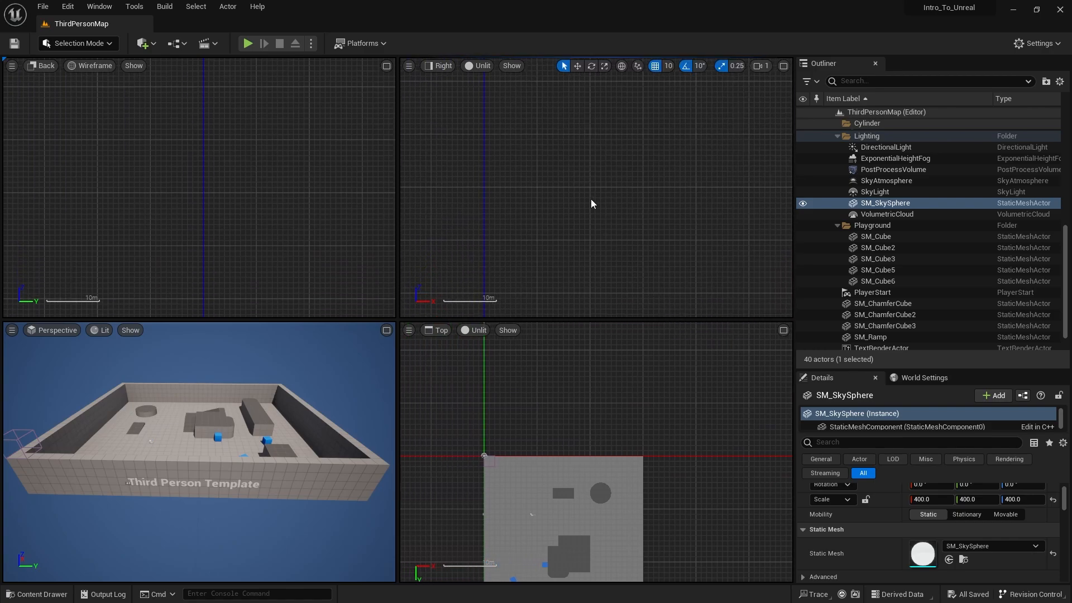
pyautogui.click(172, 427)
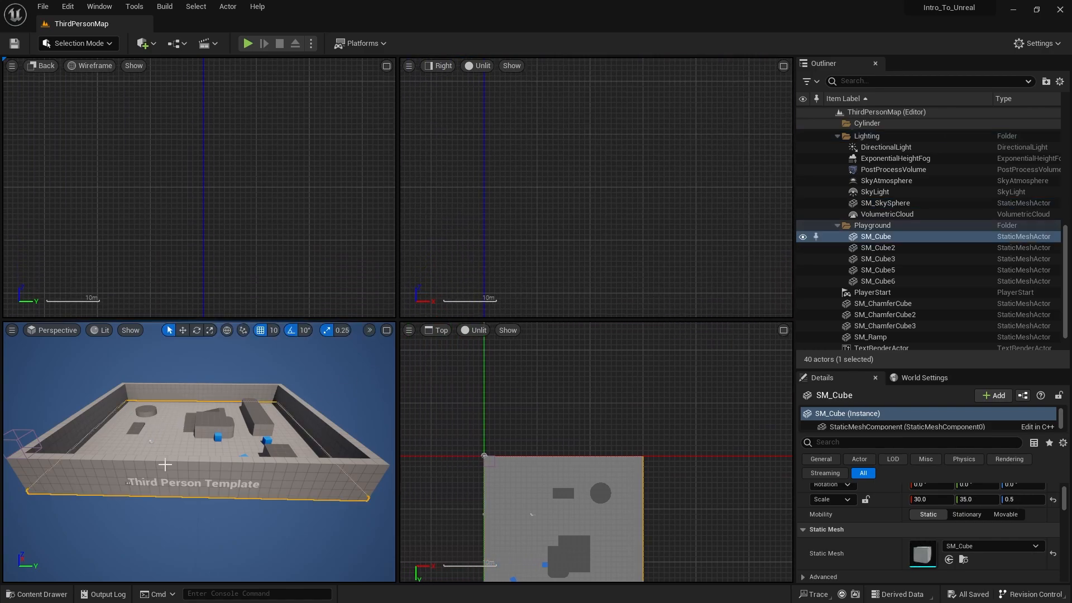
pyautogui.moveTo(661, 224); pyautogui.dragTo(620, 200, button='right')
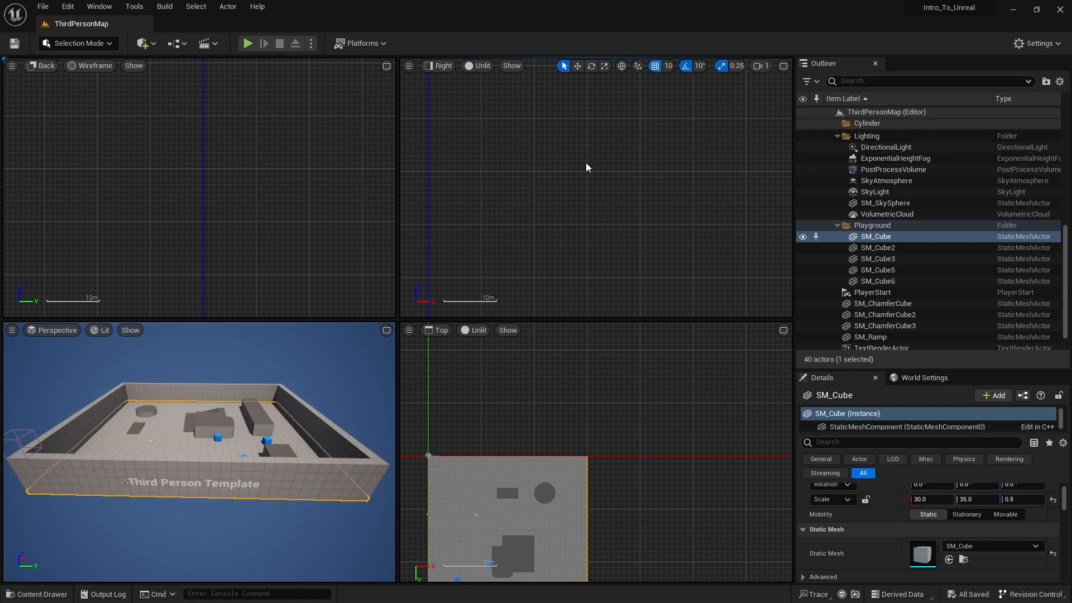
pyautogui.press('f')
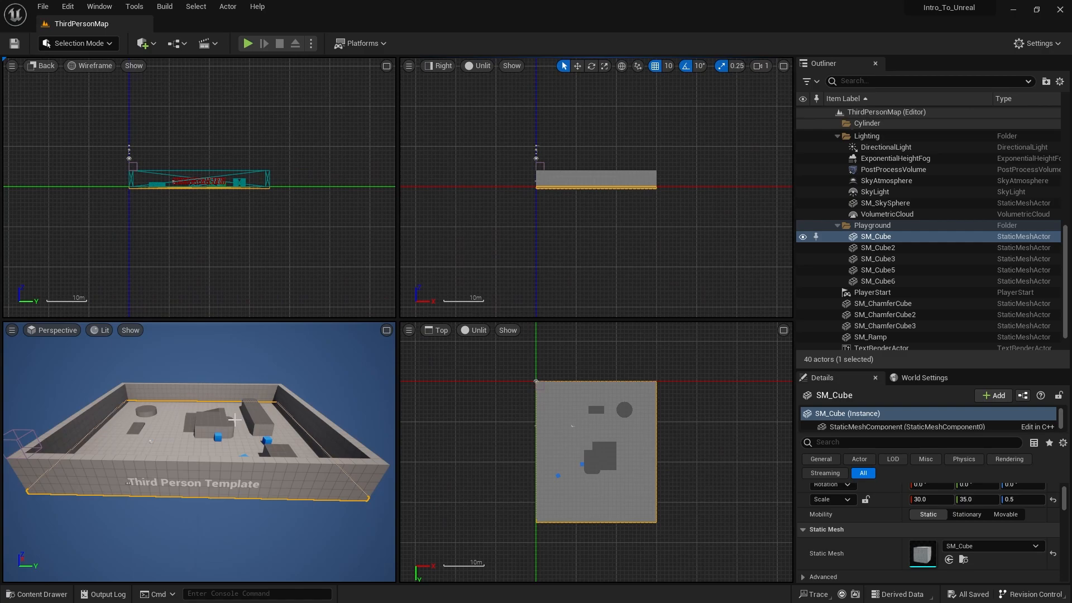
pyautogui.scroll(4, 606, 433)
pyautogui.moveTo(608, 441)
pyautogui.mouseDown(button='right')
pyautogui.moveTo(665, 354)
pyautogui.moveTo(634, 440)
pyautogui.moveTo(614, 438)
pyautogui.mouseUp(button='right')
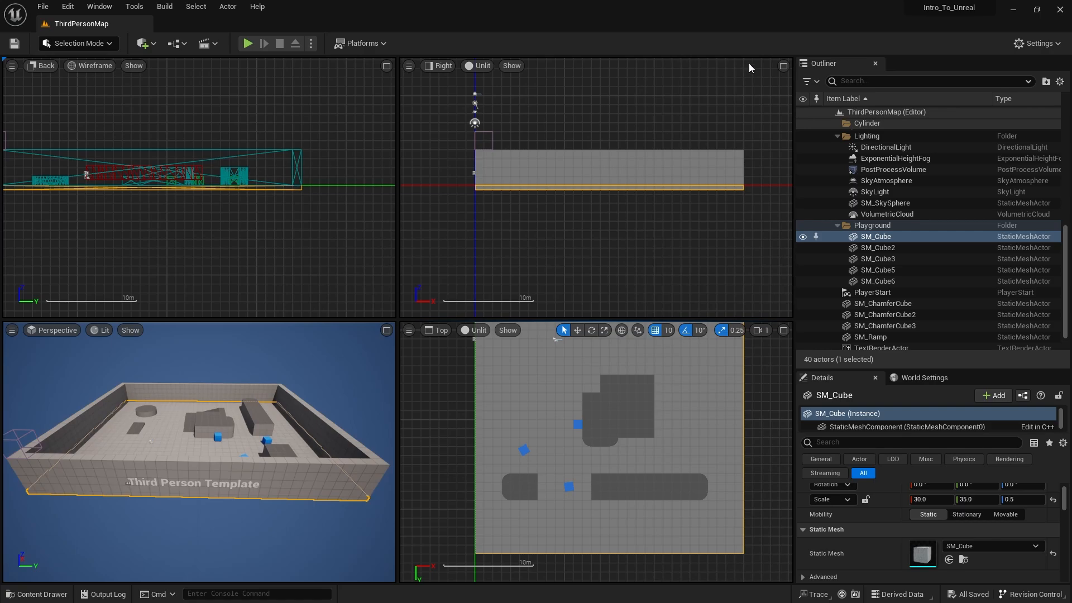
# Maximize the Right view, restore the four-view layout, and maximize the Back view.
pyautogui.click(785, 66)
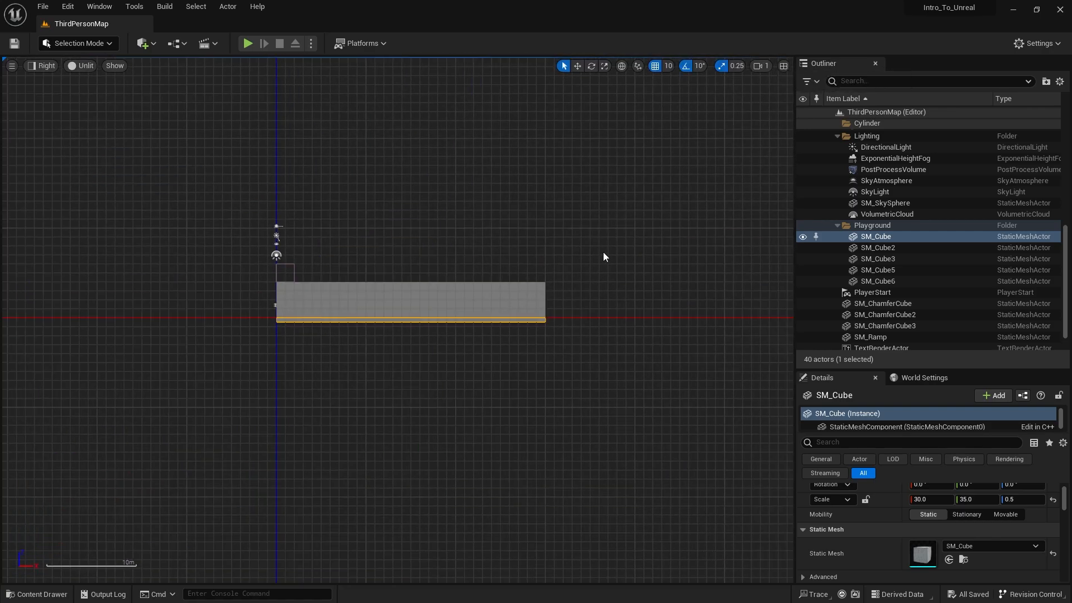
pyautogui.click(784, 66)
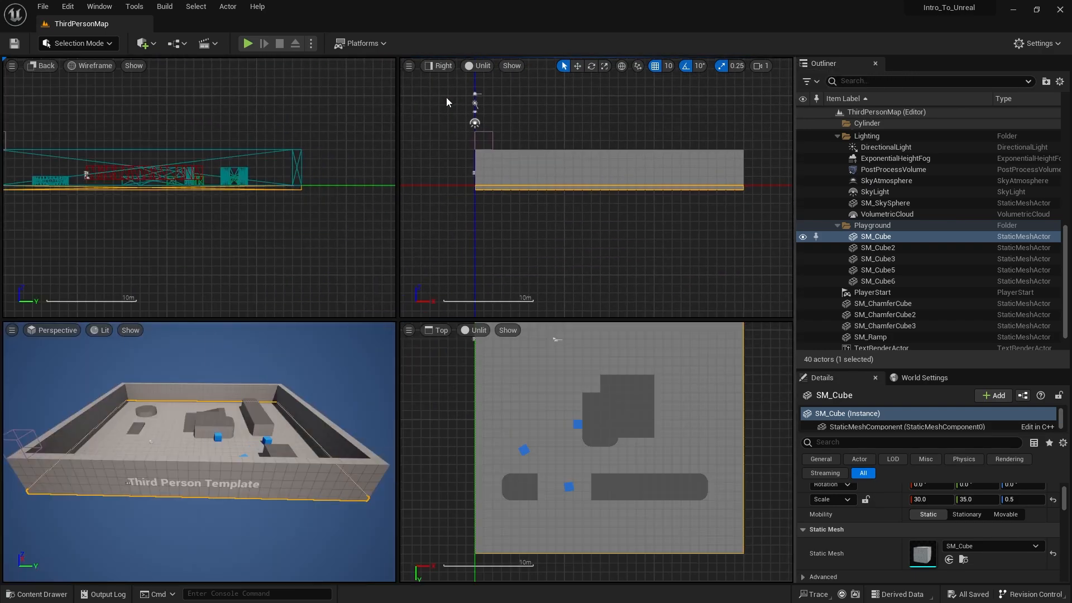
pyautogui.click(389, 67)
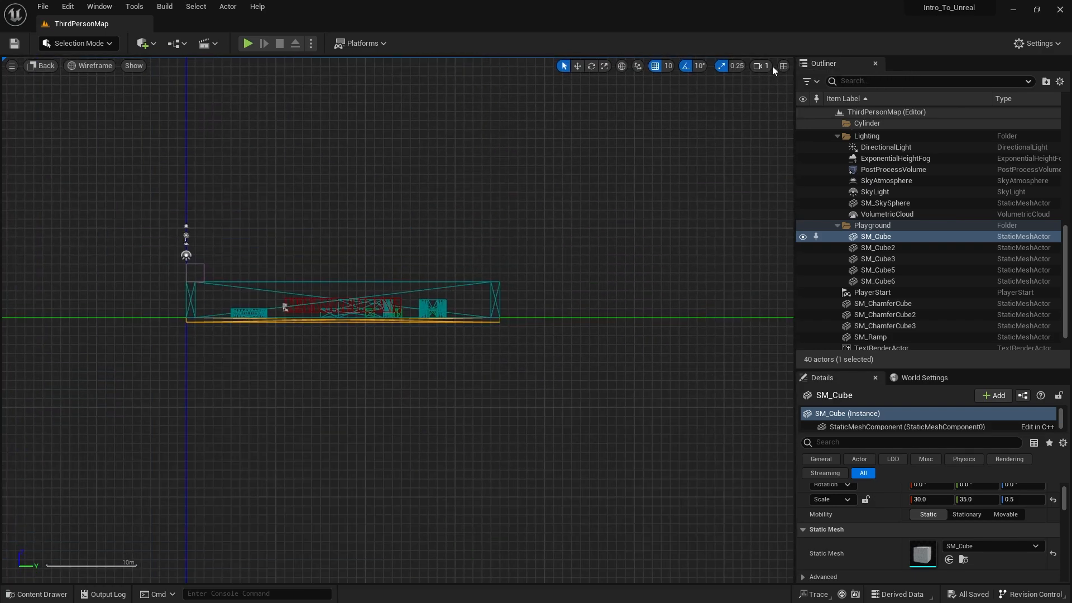
# Maximize the Perspective view in place of the Back view and switch to a three-pane layout with two stacked panes beside one tall pane.
pyautogui.click(782, 66)
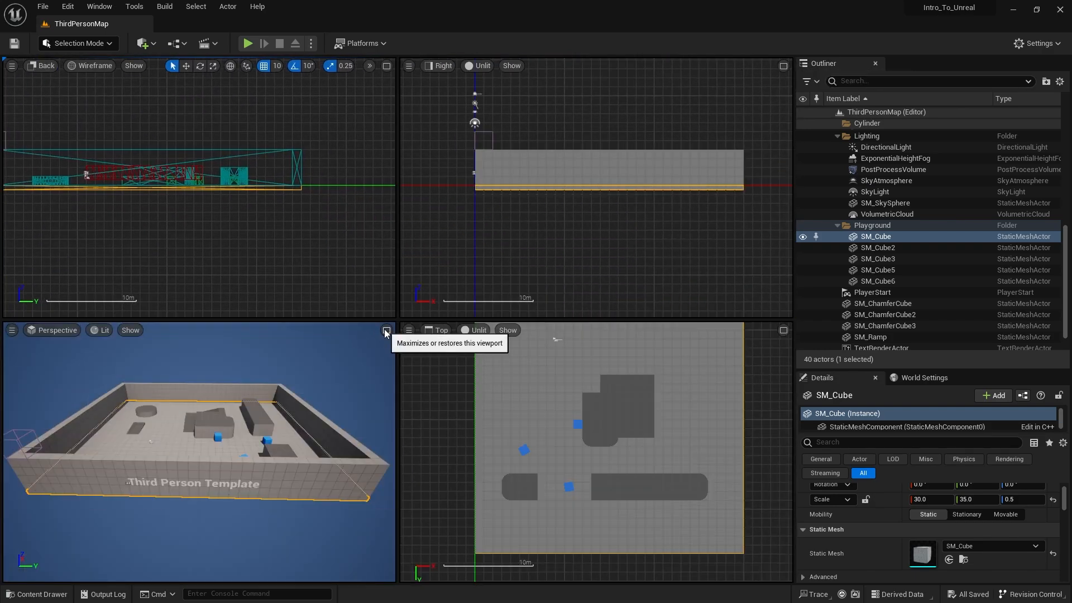
pyautogui.click(386, 331)
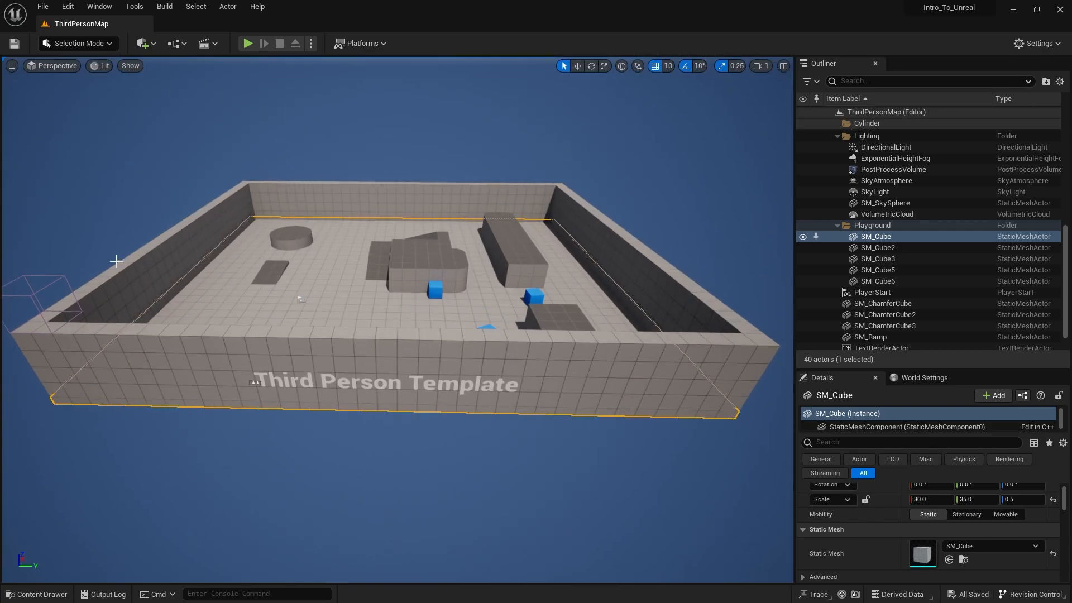
pyautogui.click(13, 66)
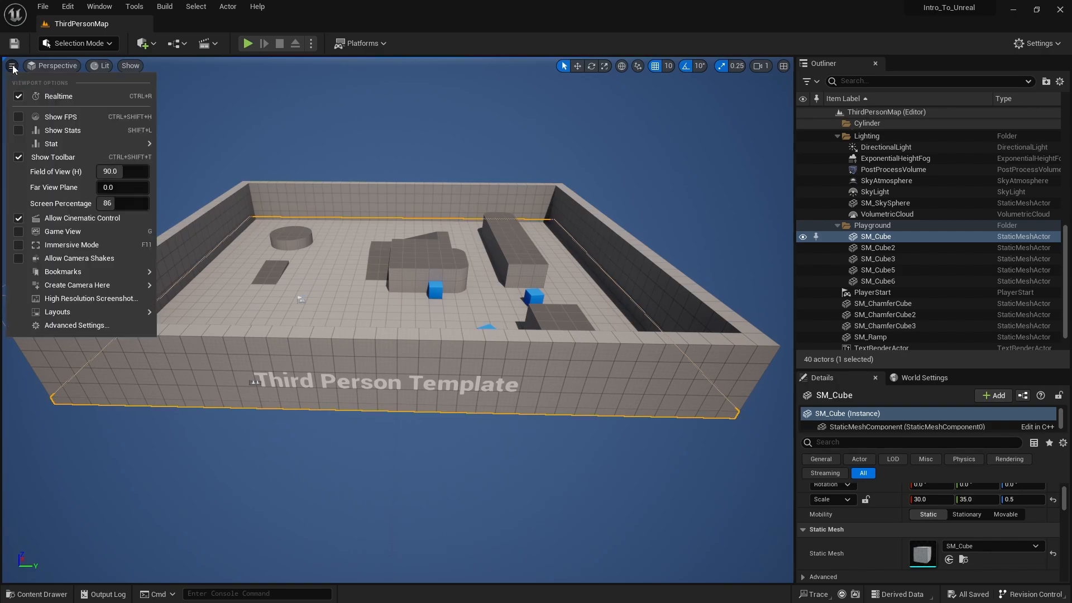
pyautogui.moveTo(99, 312)
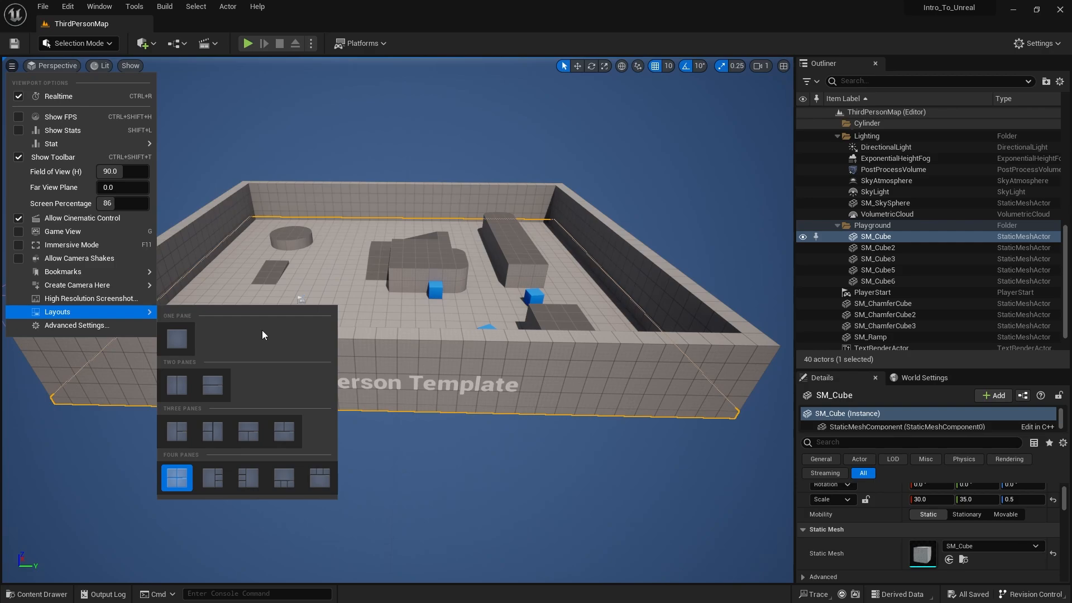
pyautogui.click(213, 431)
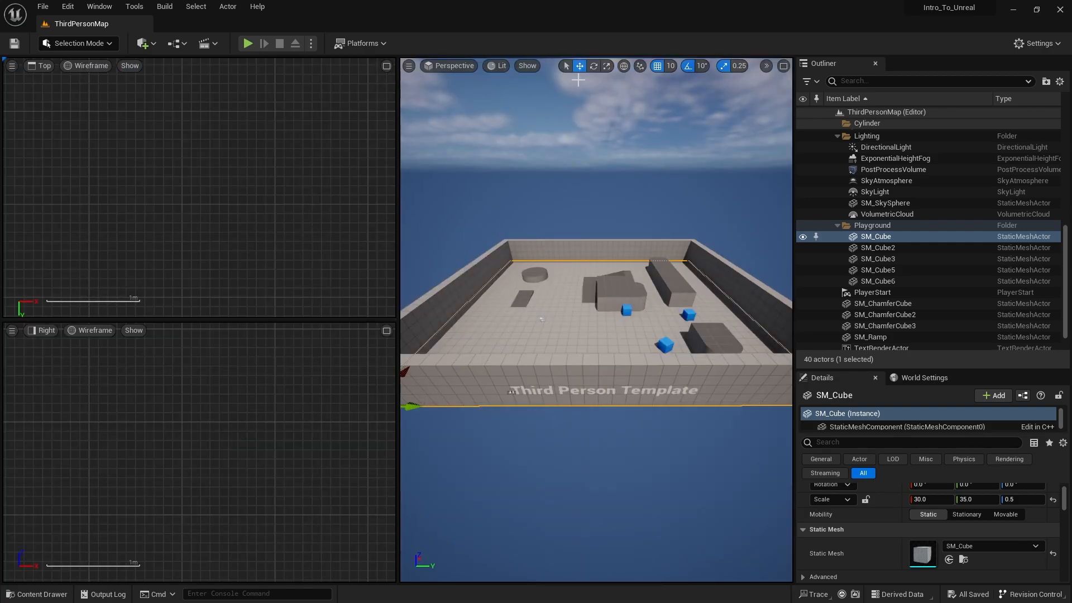
# Focus the Top and Right views on SM_Cube, maximize the Perspective view and clear the selection.
pyautogui.click(782, 65)
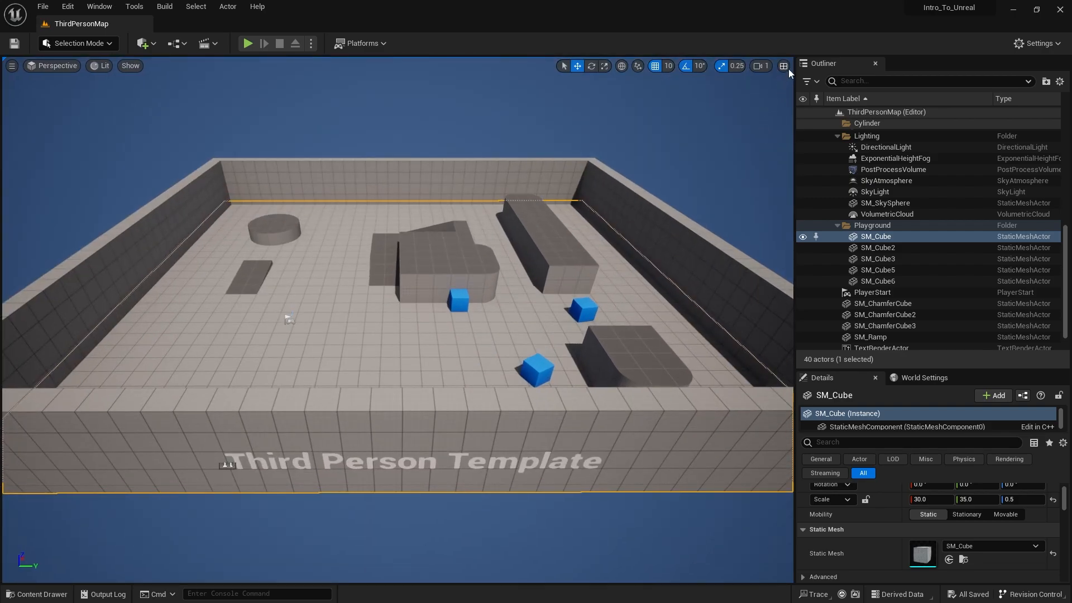
pyautogui.click(787, 68)
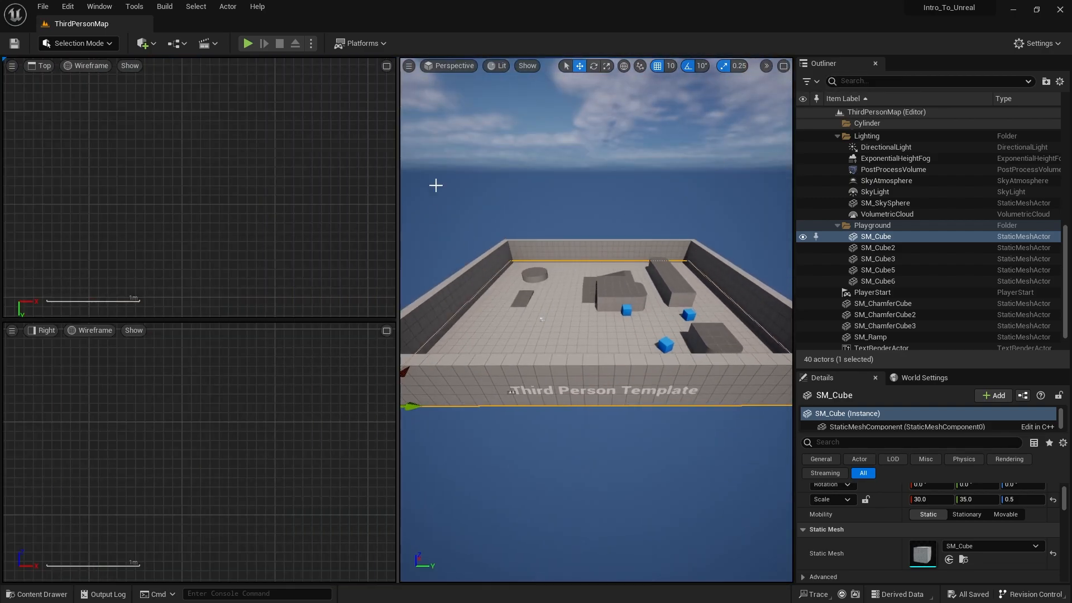
pyautogui.press('f')
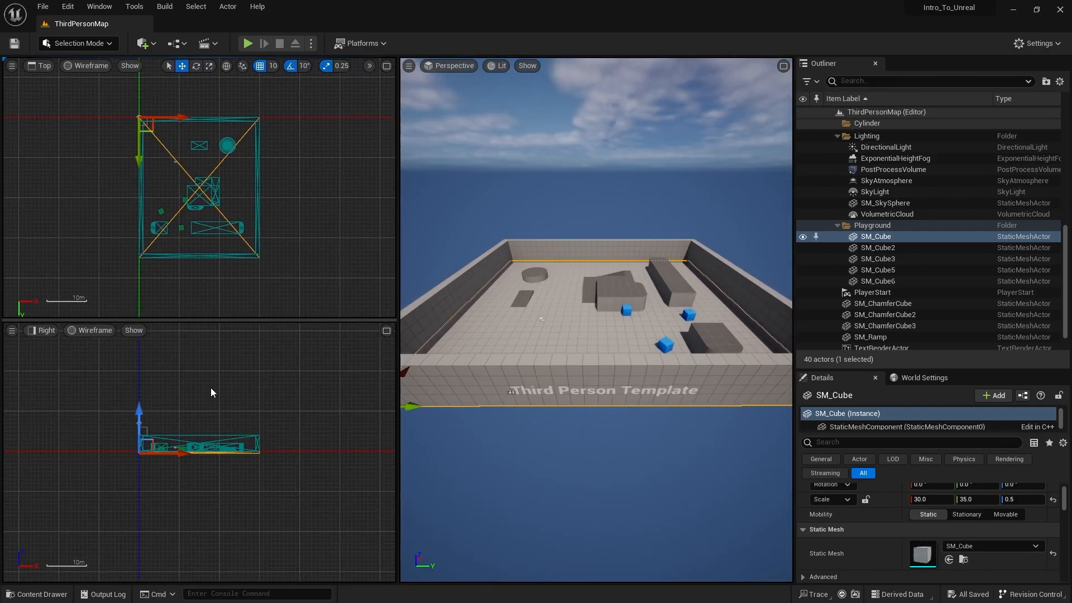
pyautogui.click(782, 66)
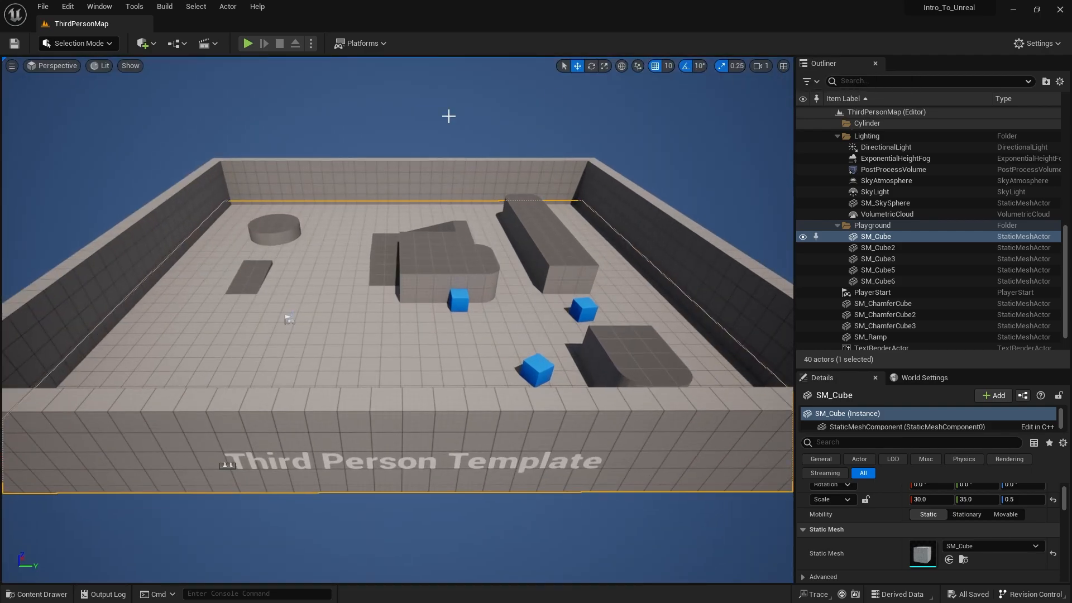
pyautogui.click(77, 104)
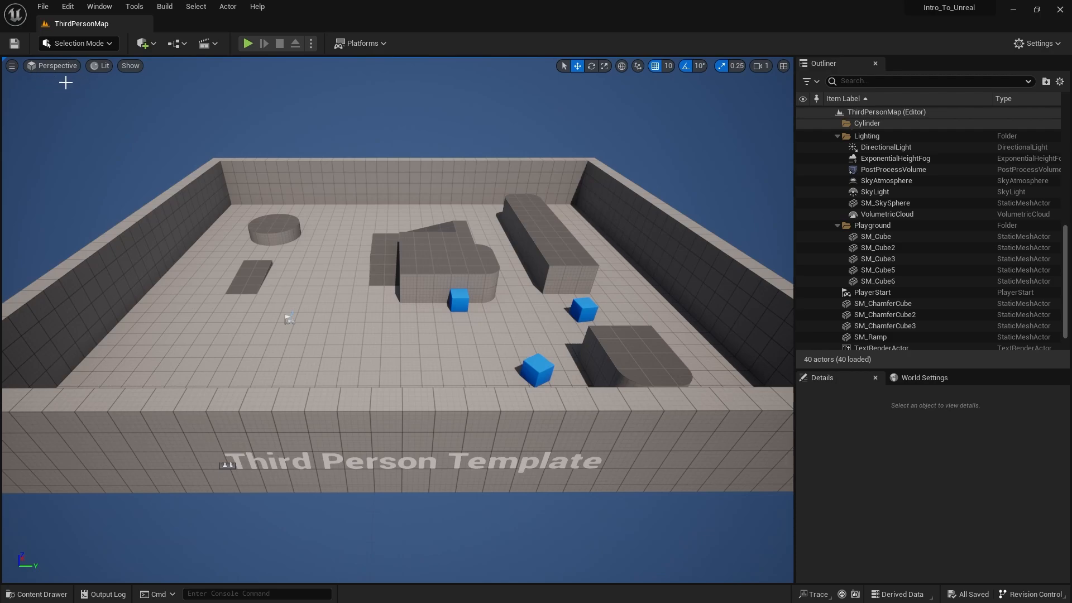
# Preview the level in Unlit and Wireframe shading in the Perspective view and return it to Lit.
pyautogui.click(56, 67)
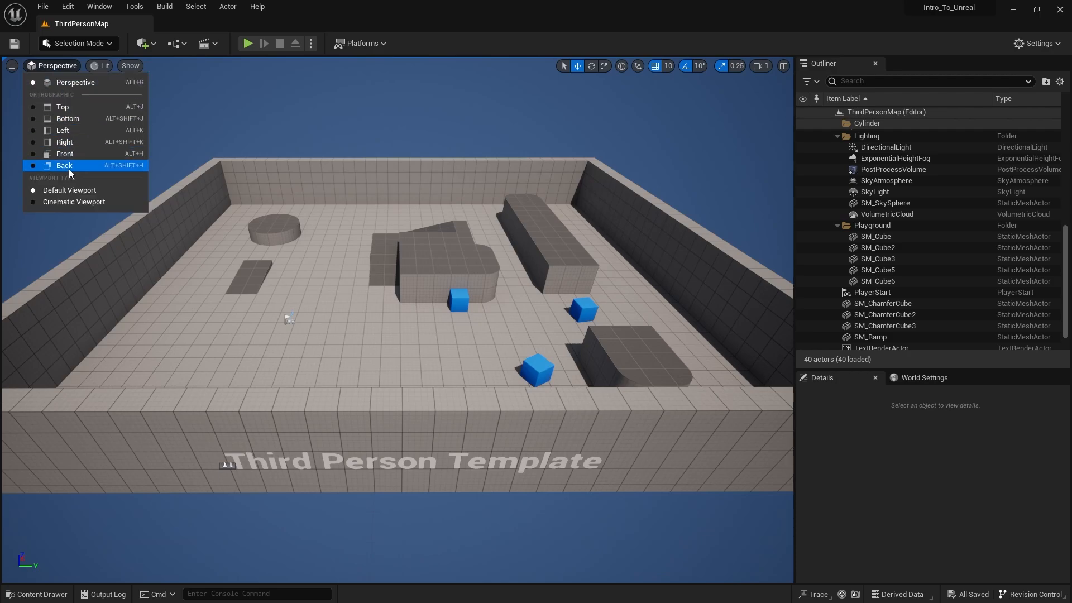
pyautogui.click(96, 66)
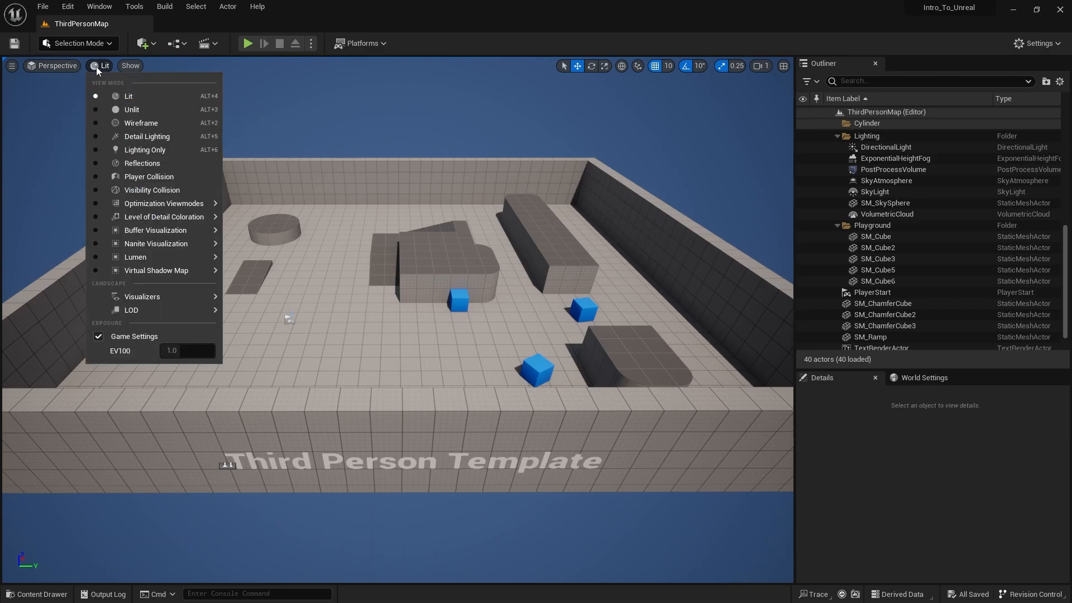
pyautogui.click(135, 114)
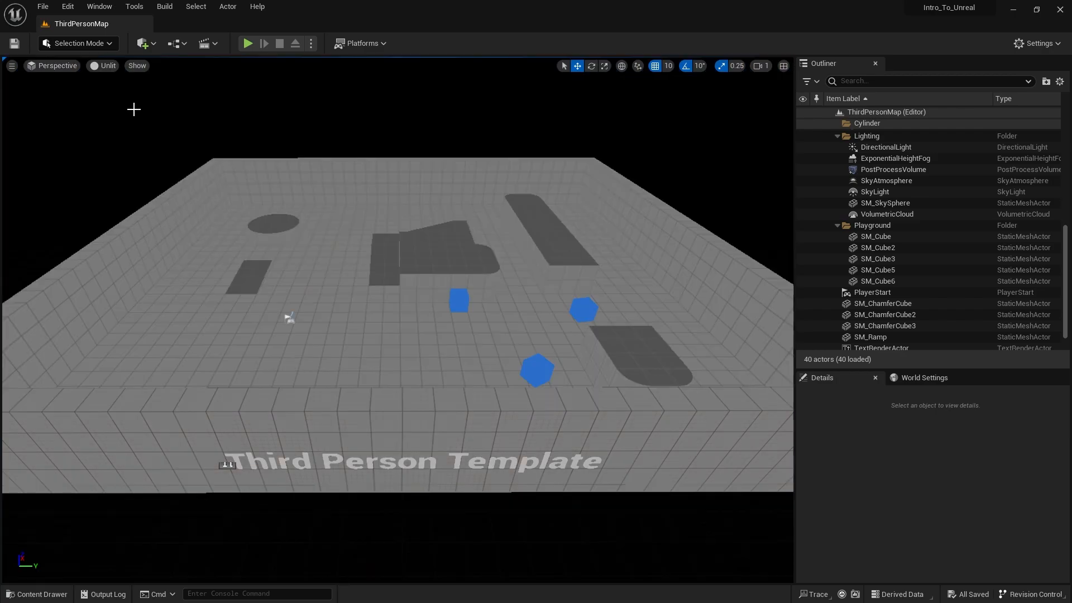
pyautogui.click(106, 66)
pyautogui.click(126, 124)
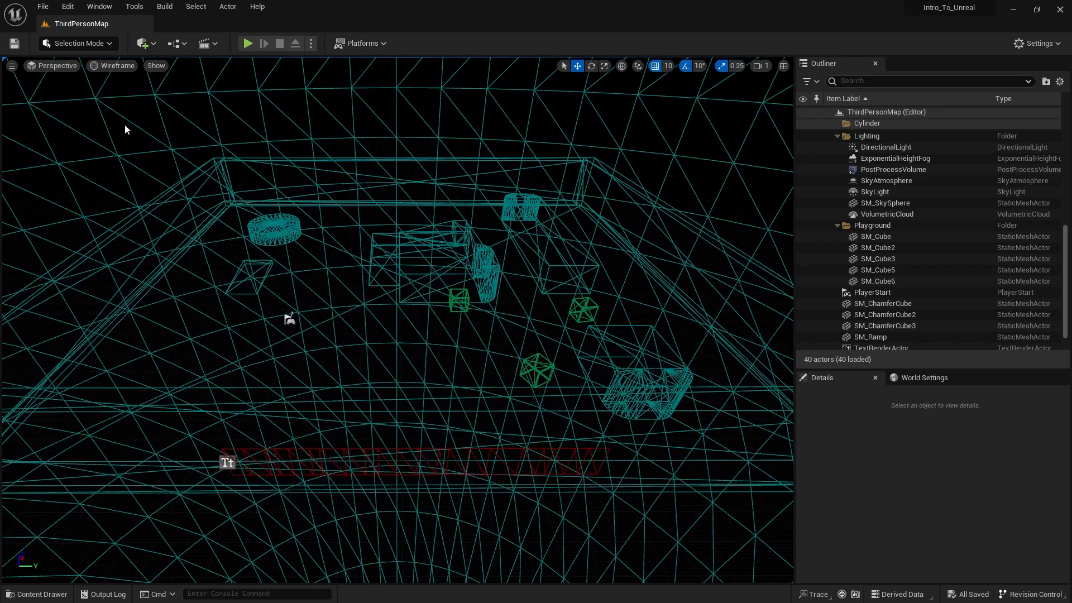
pyautogui.moveTo(280, 304); pyautogui.dragTo(240, 278, button='right')
pyautogui.moveTo(354, 232); pyautogui.dragTo(399, 249, button='right')
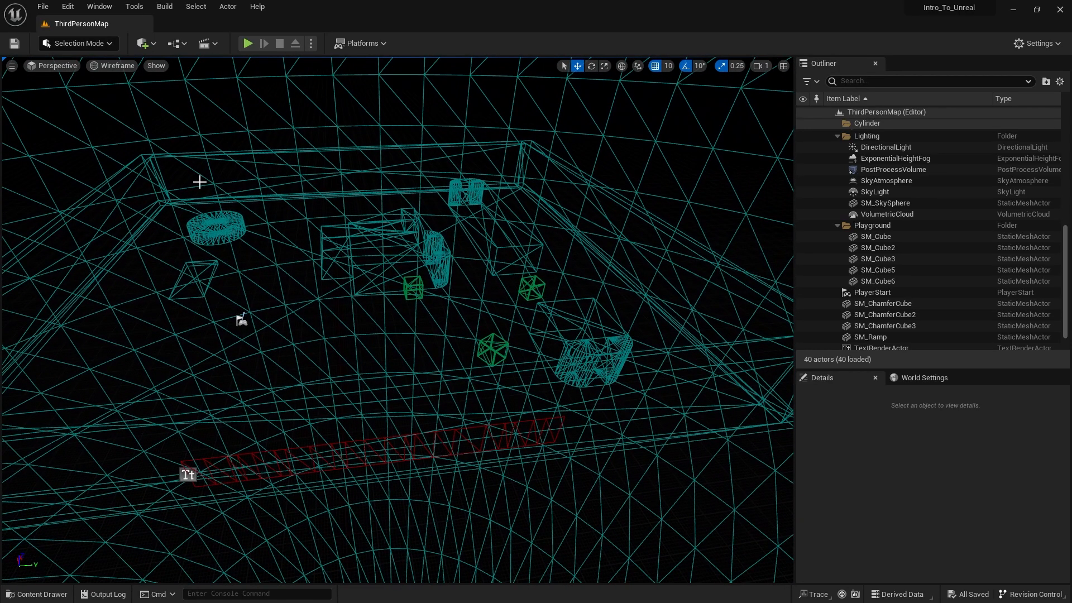
pyautogui.moveTo(390, 338); pyautogui.dragTo(330, 282, button='right')
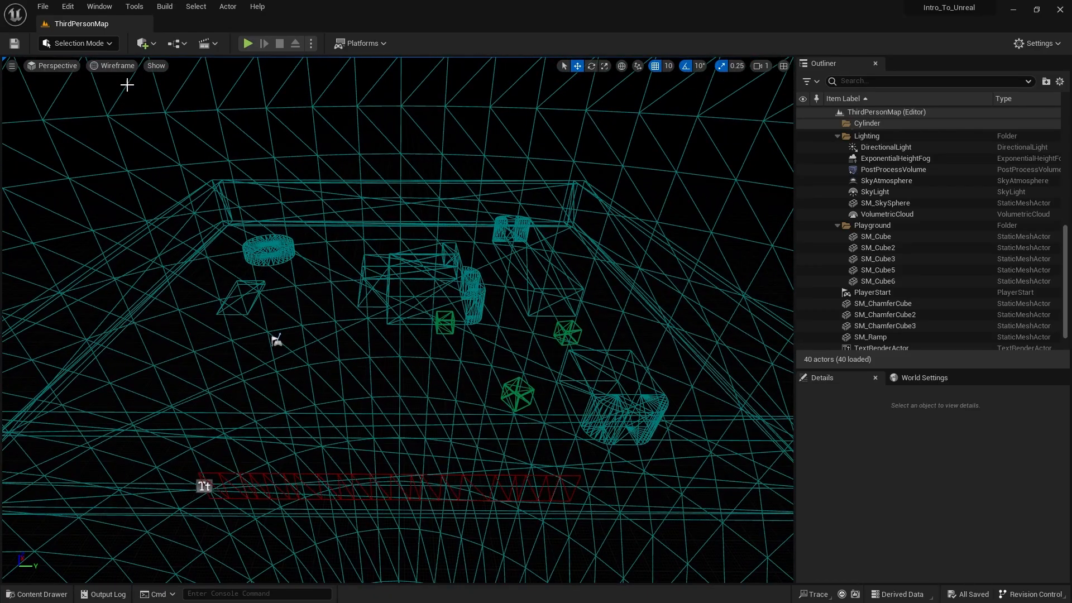
pyautogui.click(126, 66)
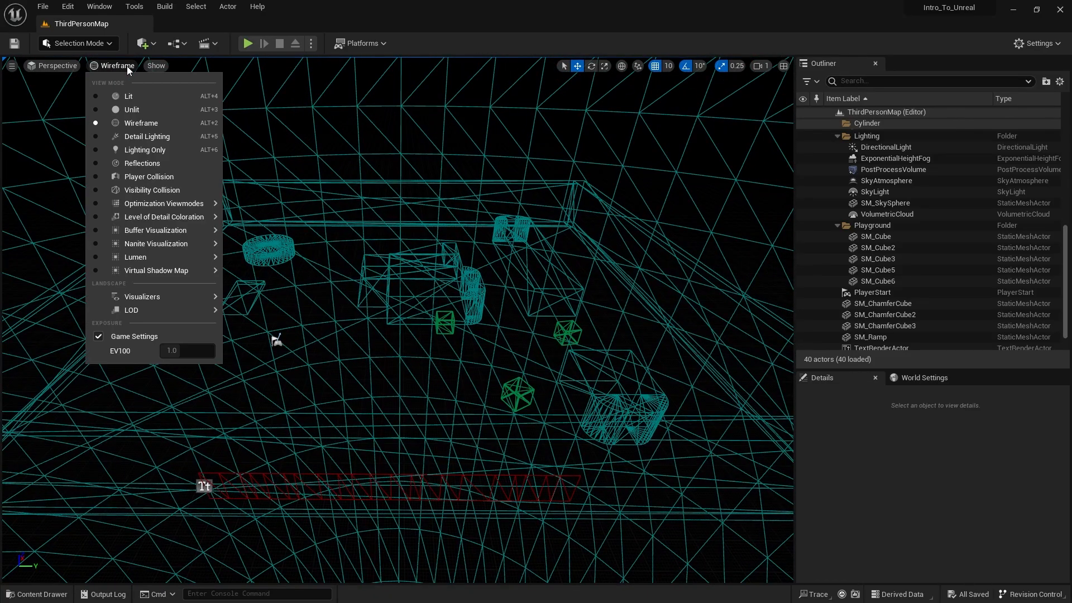
pyautogui.click(96, 98)
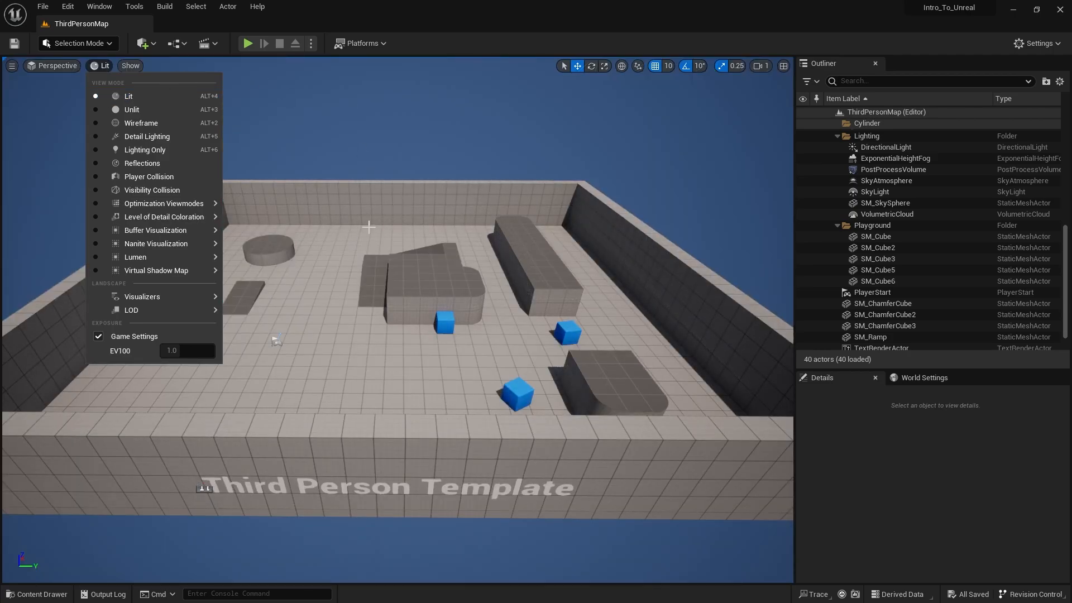
# Hide the static meshes in the Perspective view and show them again.
pyautogui.click(129, 67)
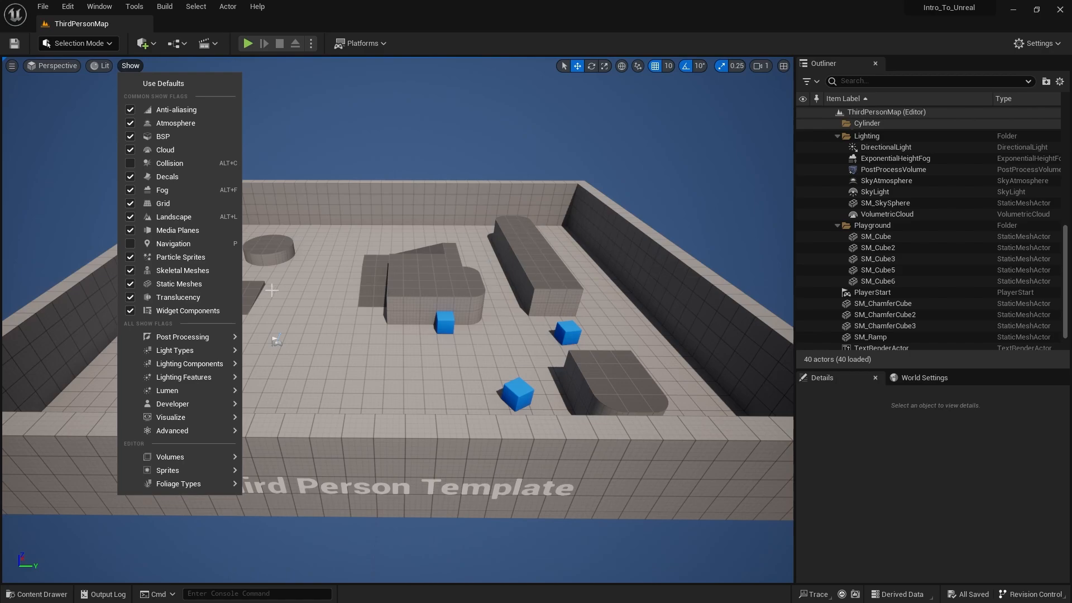
pyautogui.click(130, 284)
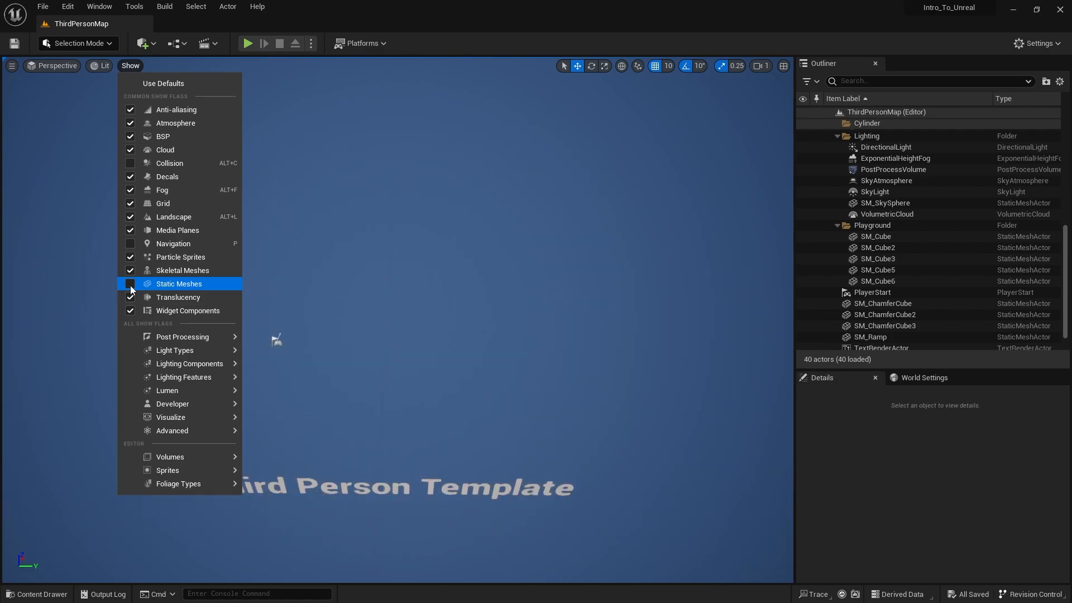
pyautogui.click(130, 285)
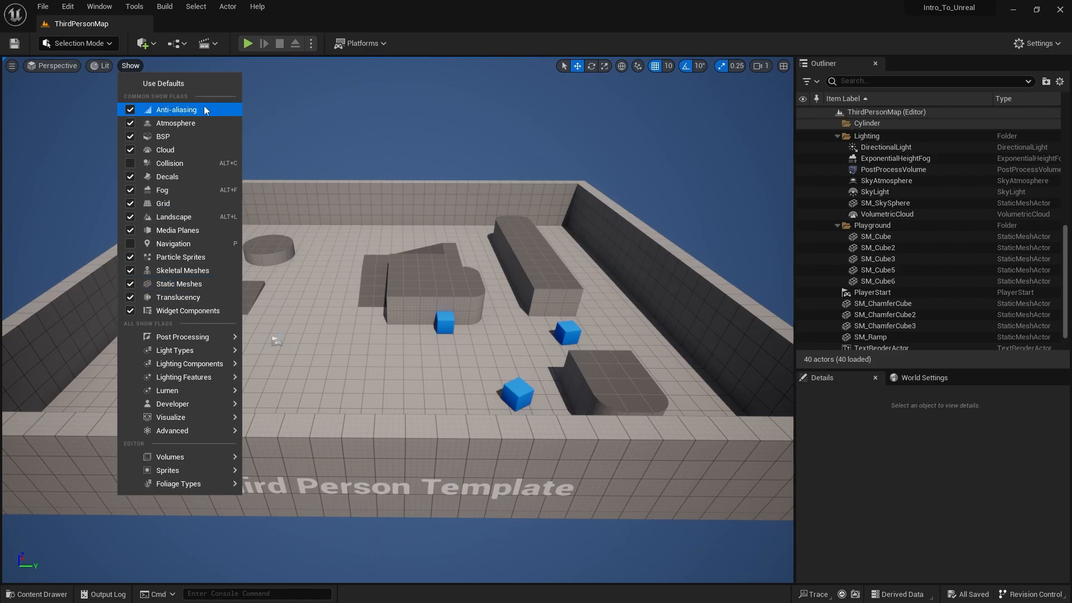
# Turn off the Fog display flag and look around at the sky and the horizon.
pyautogui.click(130, 194)
pyautogui.moveTo(508, 128); pyautogui.dragTo(357, 81, button='right')
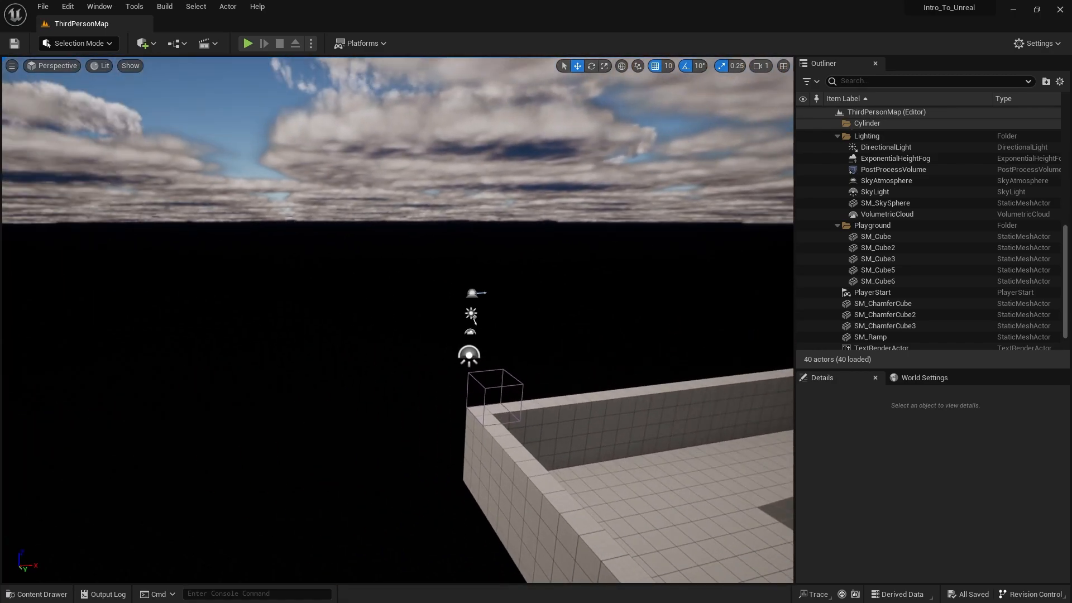
pyautogui.moveTo(357, 291); pyautogui.dragTo(528, 254, button='right')
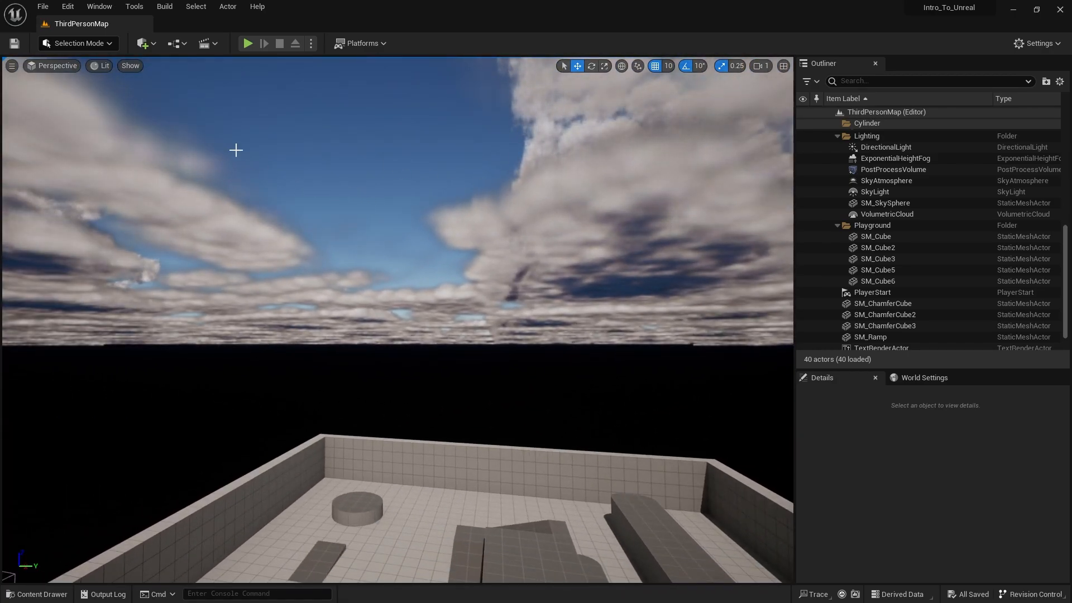
# Turn off the Atmosphere and Cloud display flags and tilt the camera back down to the playground.
pyautogui.click(136, 66)
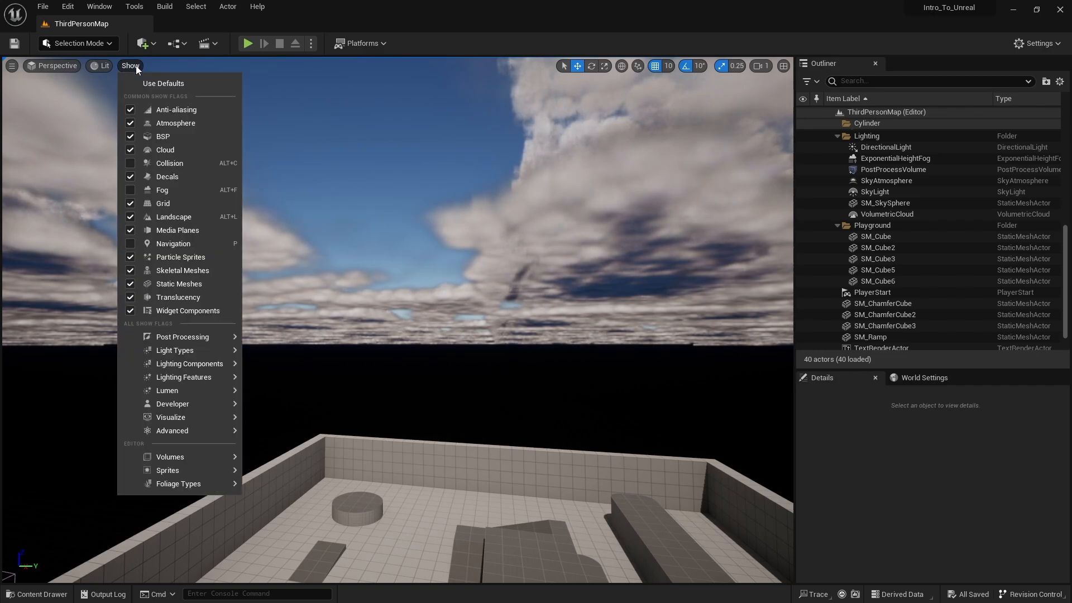
pyautogui.click(130, 123)
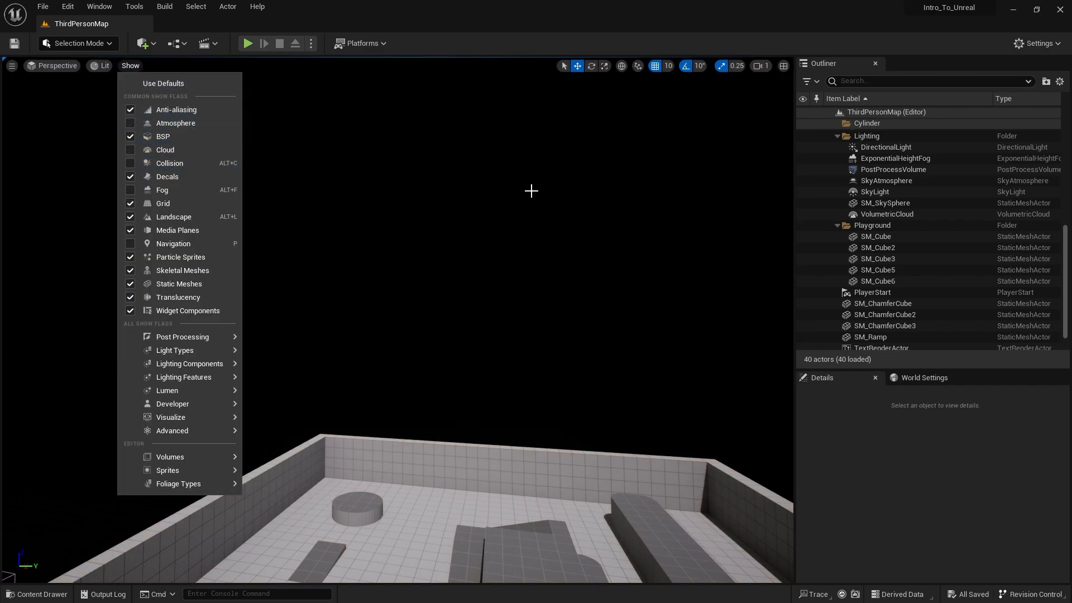
pyautogui.click(553, 160)
pyautogui.moveTo(553, 160); pyautogui.dragTo(554, 215, button='right')
# Turn the Atmosphere, Cloud and Fog display flags back on.
pyautogui.click(133, 76)
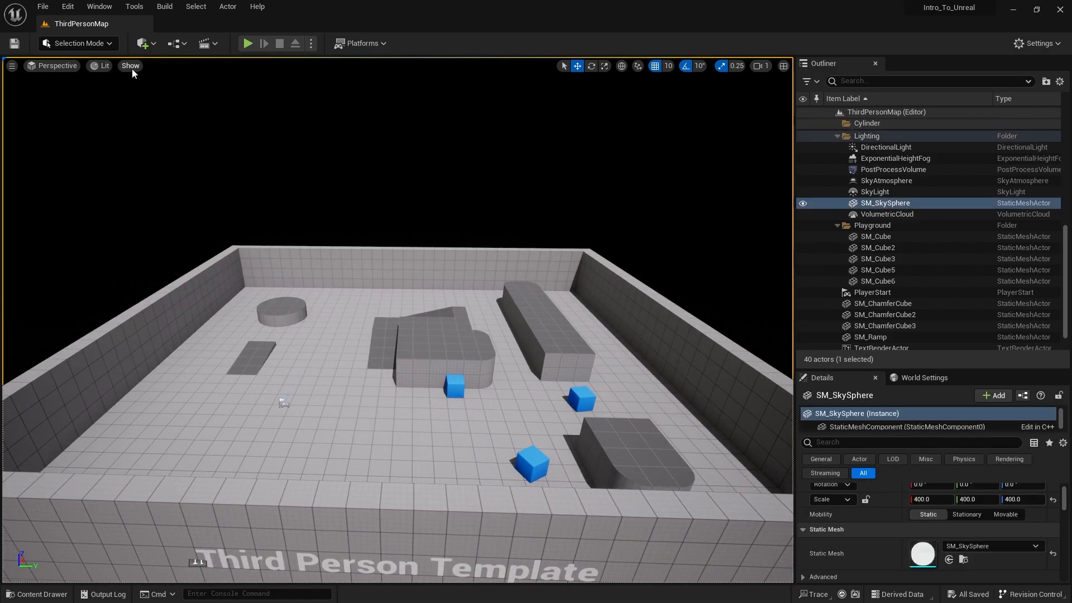
pyautogui.click(130, 65)
pyautogui.click(130, 123)
pyautogui.click(132, 148)
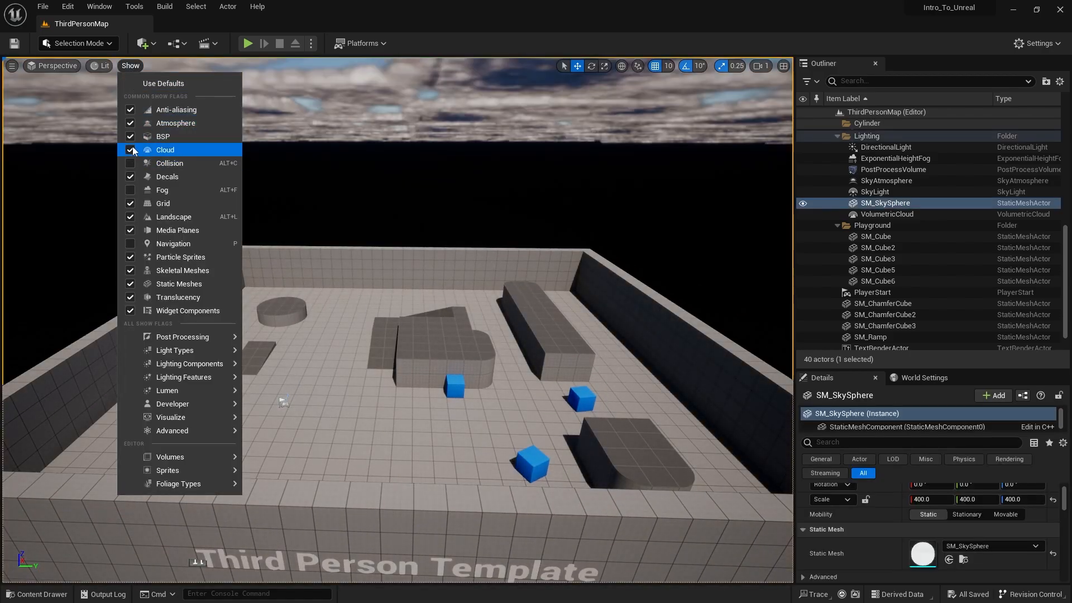
pyautogui.click(130, 190)
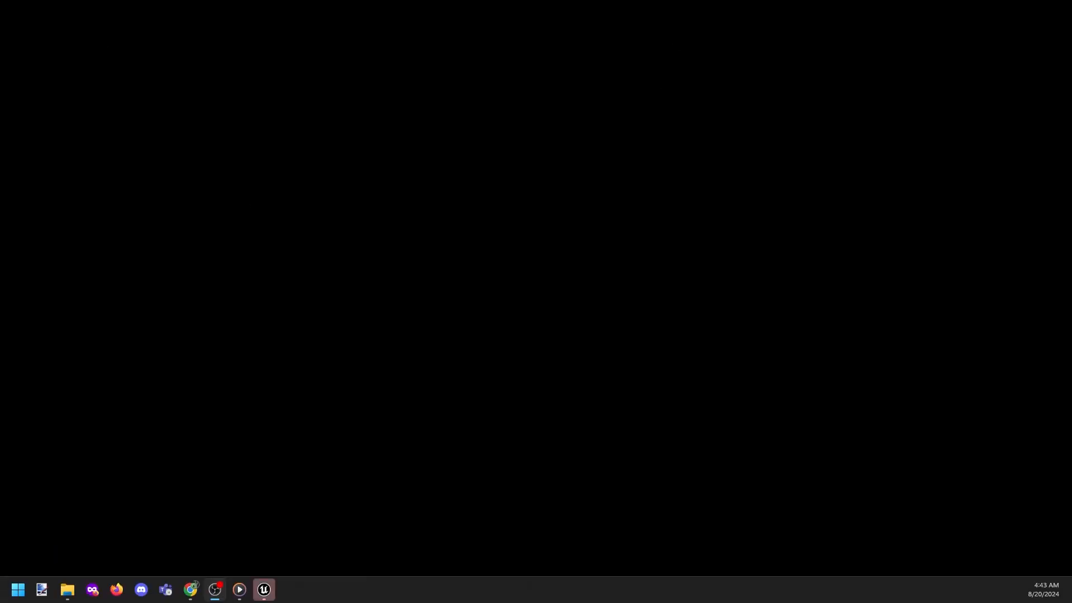
# Bring up the Intro_To_Unreal Crash Reporter window and move it aside.
pyautogui.click(266, 591)
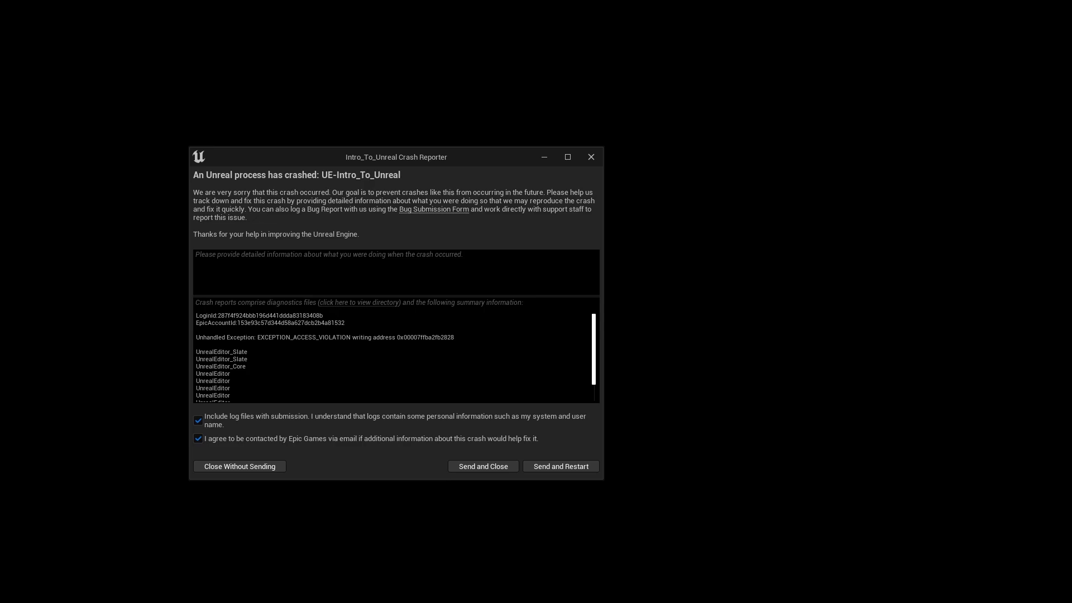
pyautogui.moveTo(520, 157); pyautogui.dragTo(706, 161)
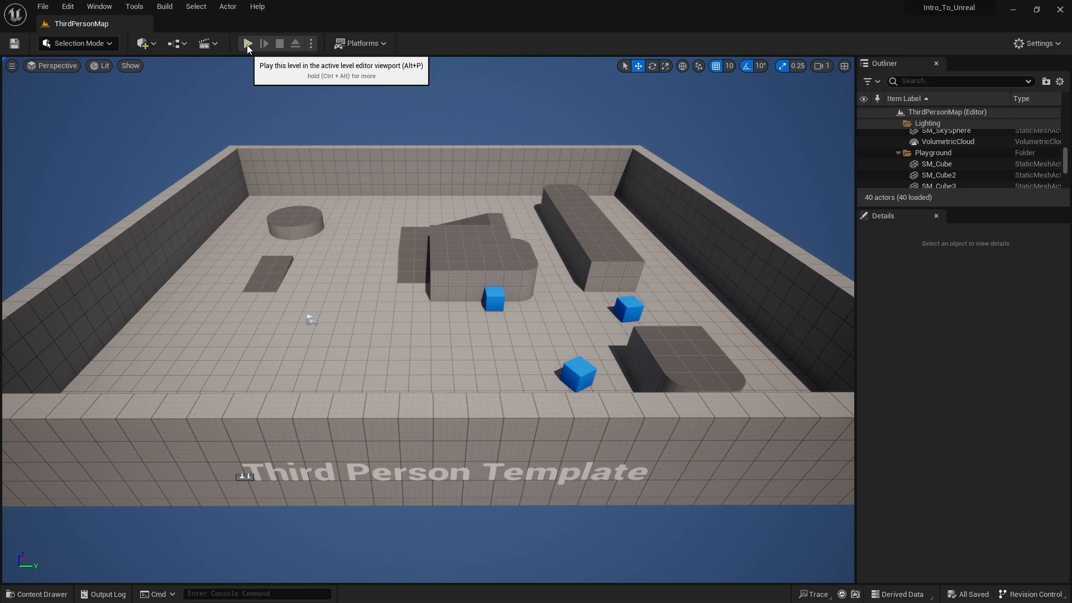
# Play the level in the viewport, move the mannequin character around the playground, and stop the play session.
pyautogui.click(248, 44)
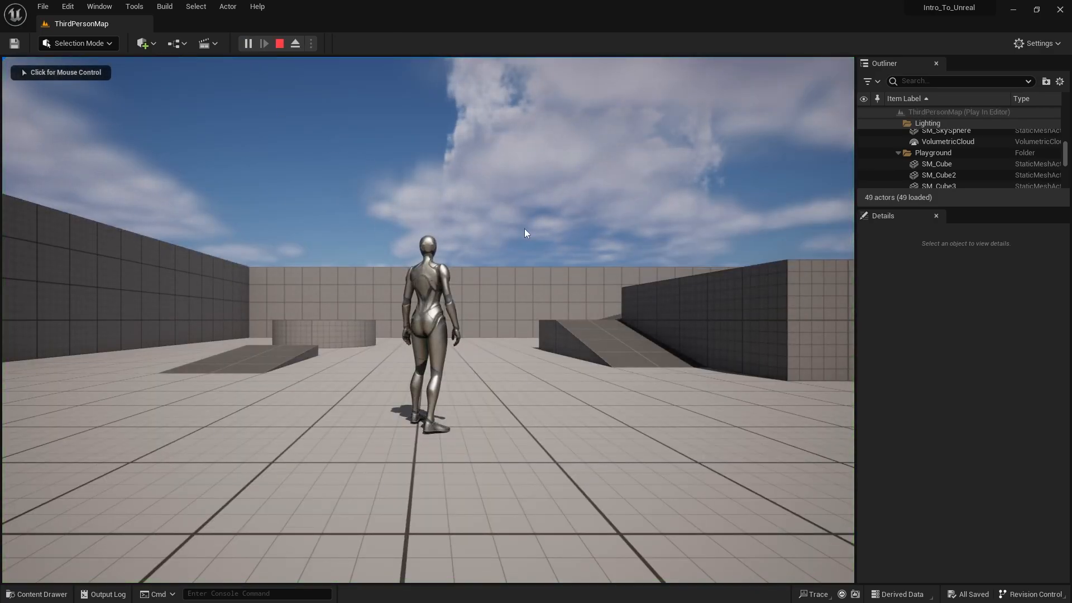
pyautogui.click(529, 162)
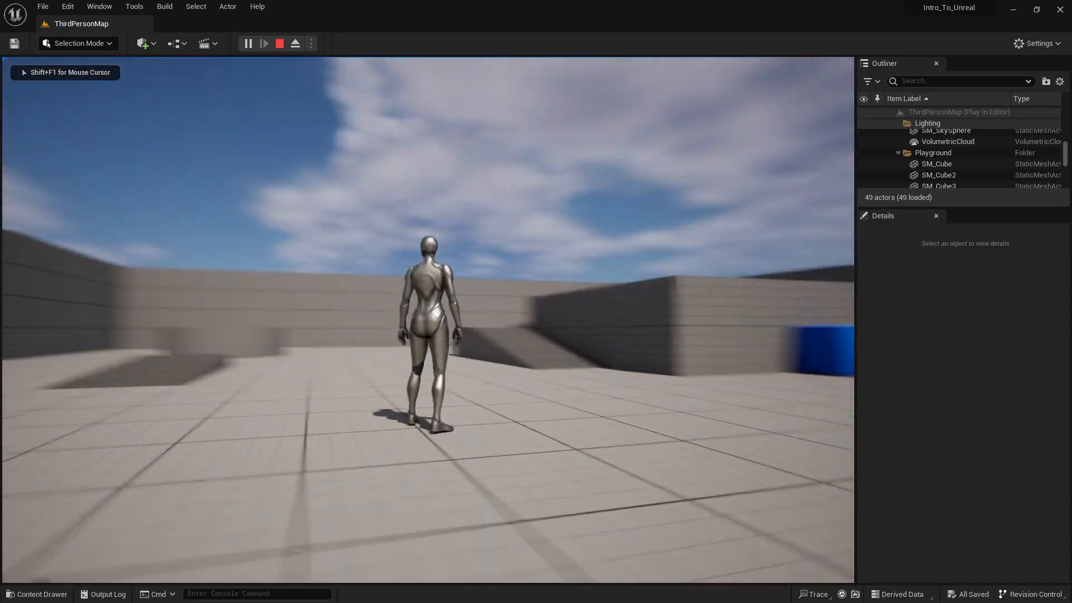
pyautogui.press('d')
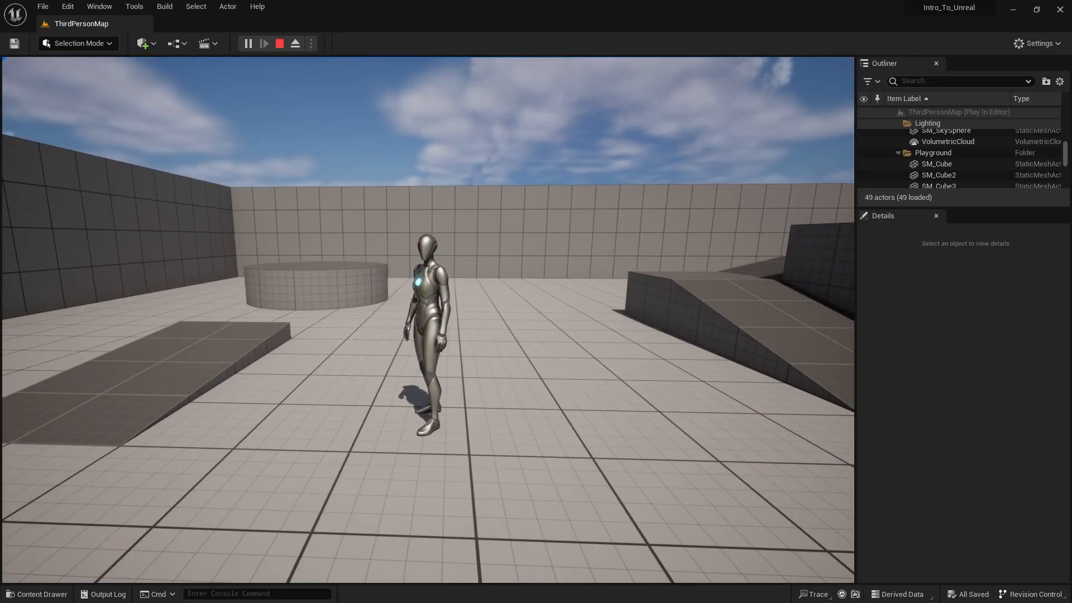
pyautogui.press('Escape')
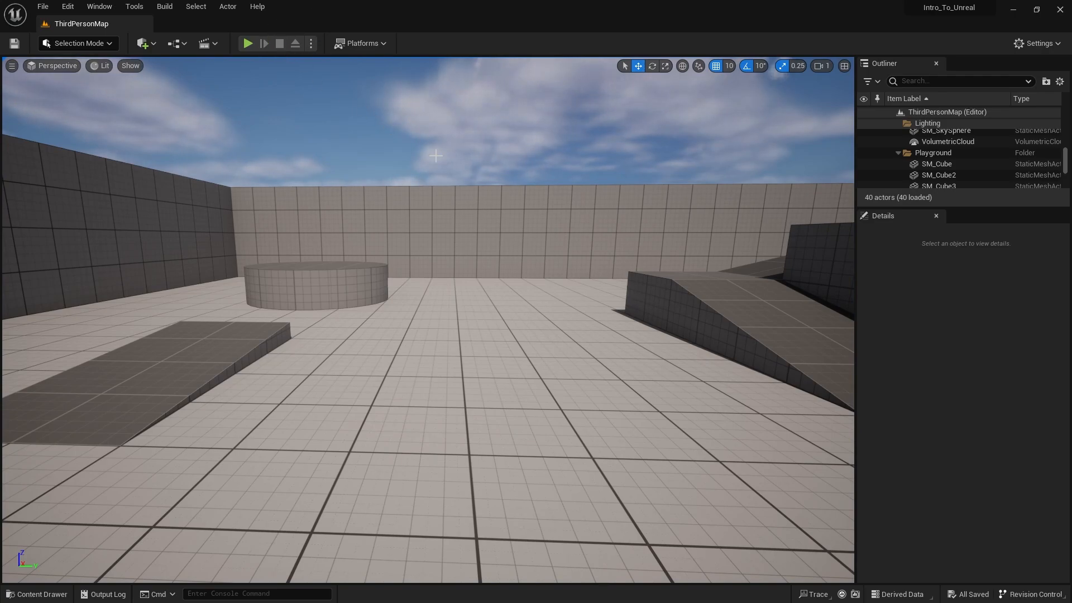
# Fly the camera back and up until the whole playground area is in view.
pyautogui.moveTo(530, 232); pyautogui.dragTo(501, 250, button='right')
pyautogui.press('s')
pyautogui.press('w')
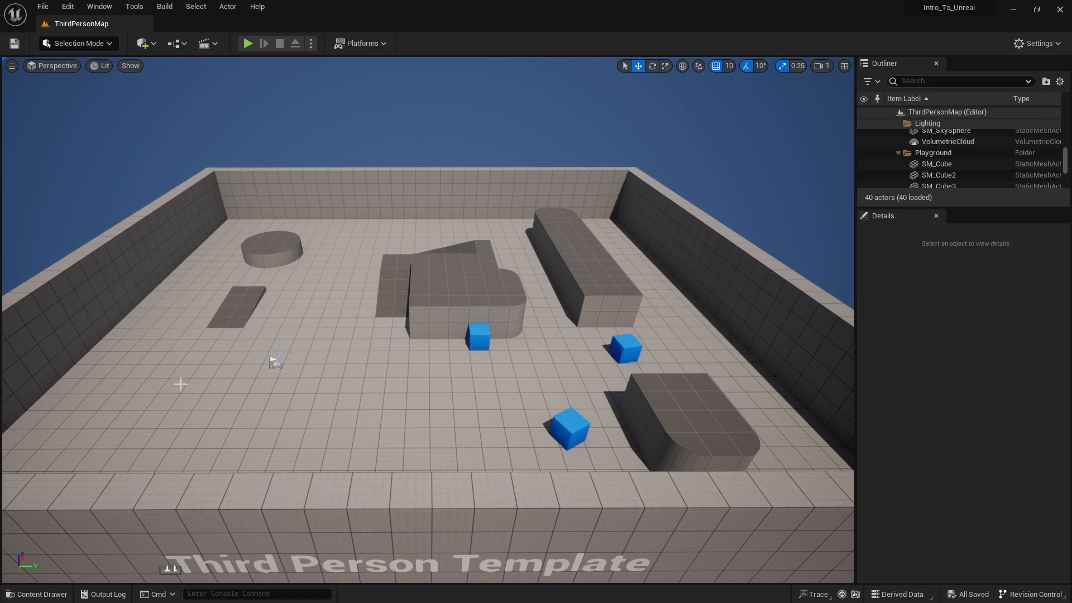
# Bring up the Content Drawer over the level, make it slightly taller, and dismiss it.
pyautogui.hotkey('ctrl', 'space')
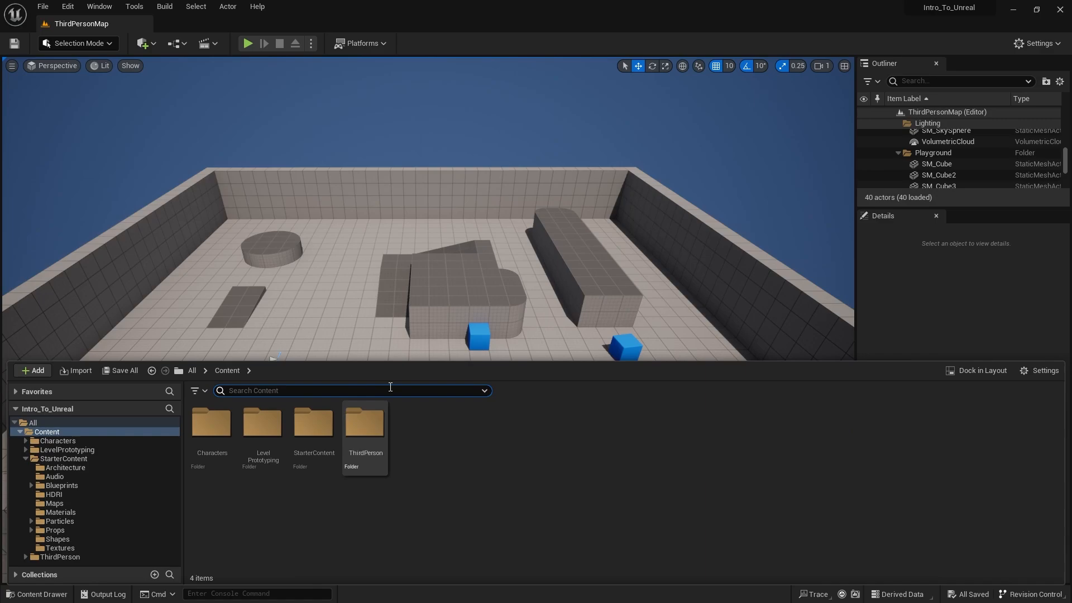
pyautogui.moveTo(373, 363); pyautogui.dragTo(377, 327)
pyautogui.click(488, 88)
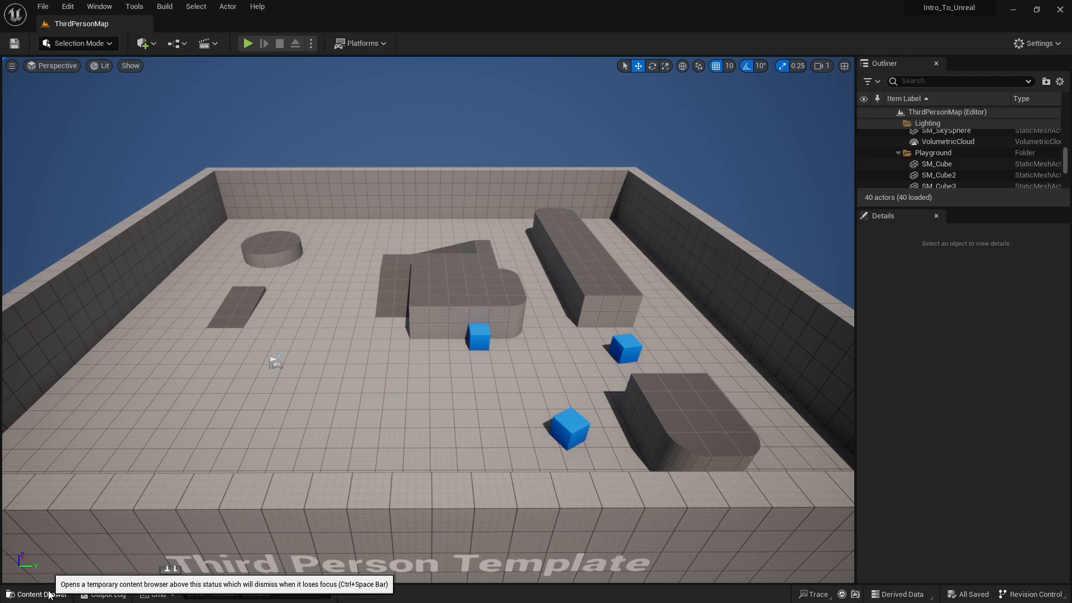
# Look through the Content Browser 1 to 4 options available for opening and close the list without choosing one.
pyautogui.click(97, 11)
pyautogui.moveTo(154, 52)
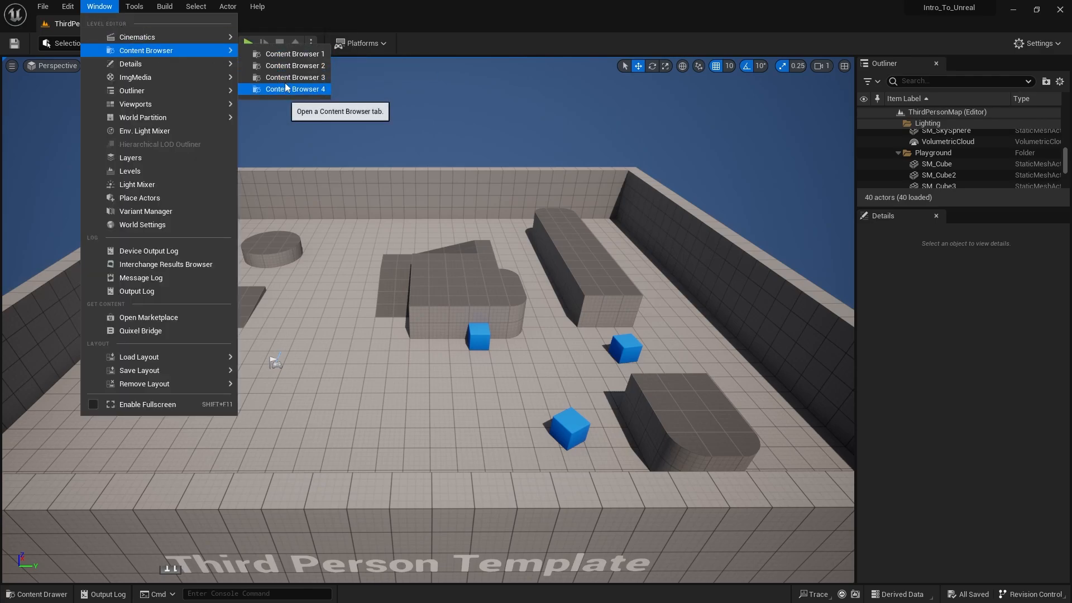
pyautogui.click(422, 253)
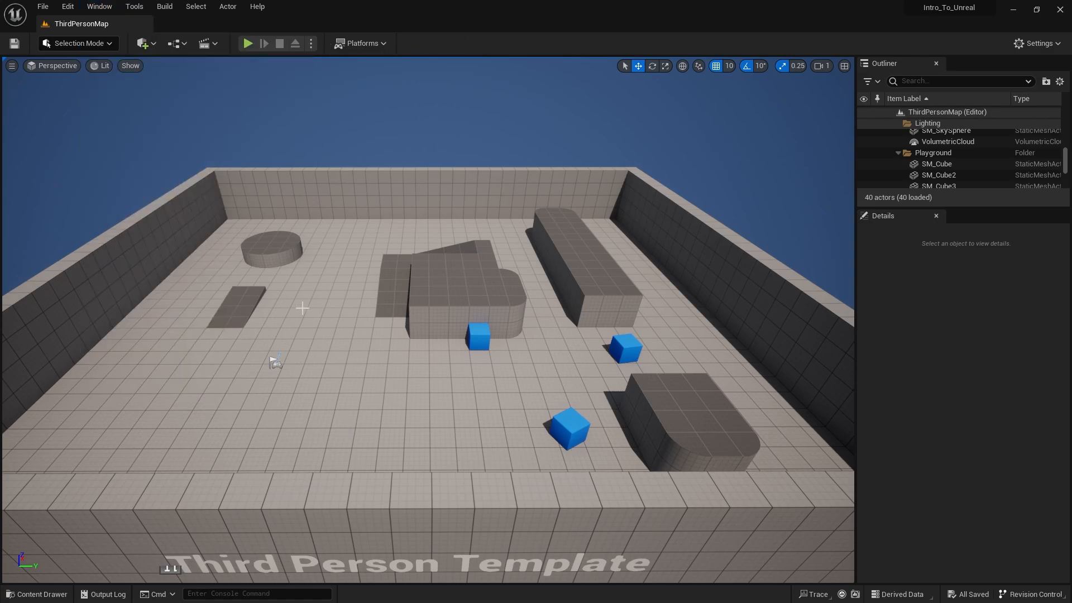
# Place the Pillar_50x500 mesh from the StarterContent Architecture folder on the playground floor between the cylinder and the central block.
pyautogui.hotkey('ctrl', 'space')
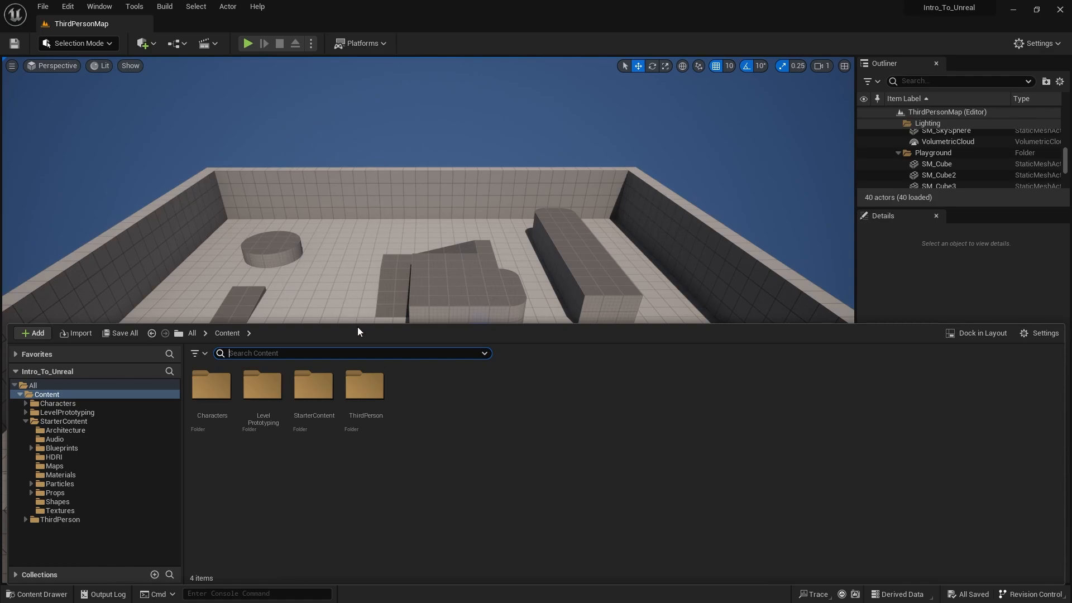
pyautogui.click(309, 409)
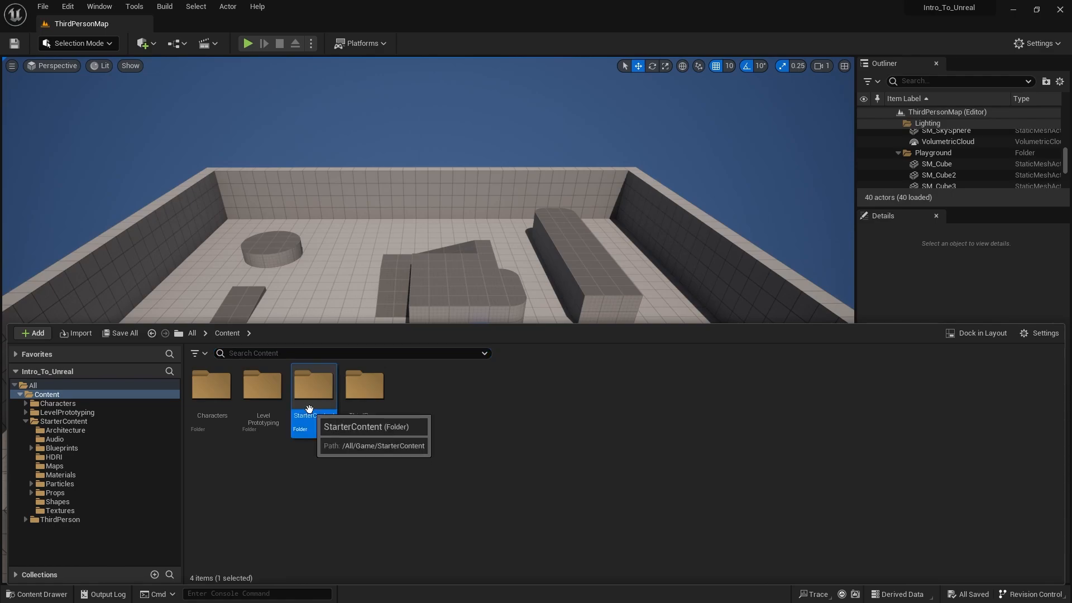
pyautogui.doubleClick(309, 409)
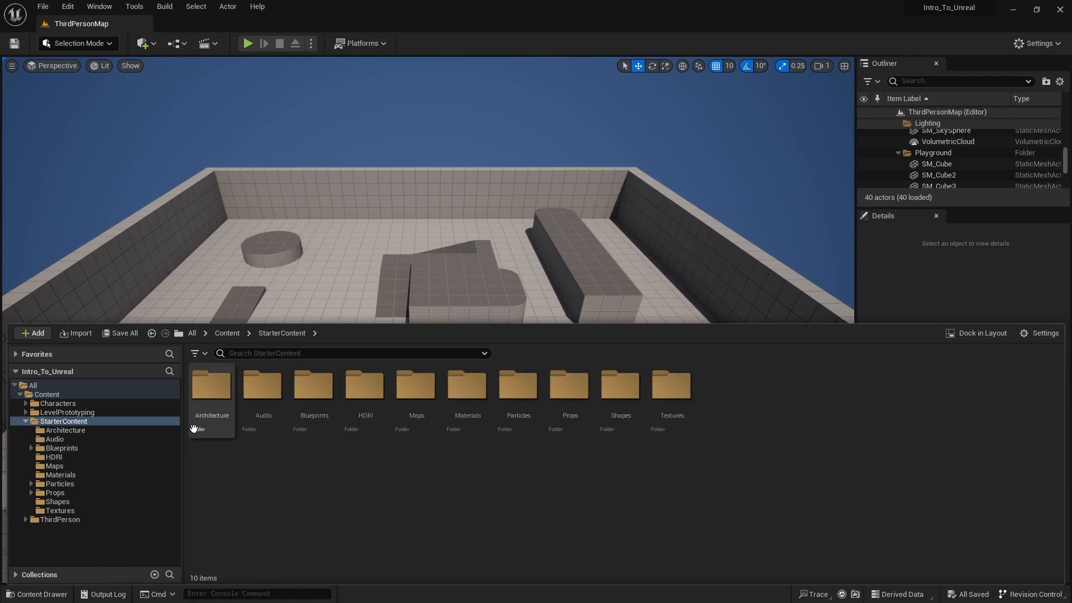
pyautogui.doubleClick(211, 388)
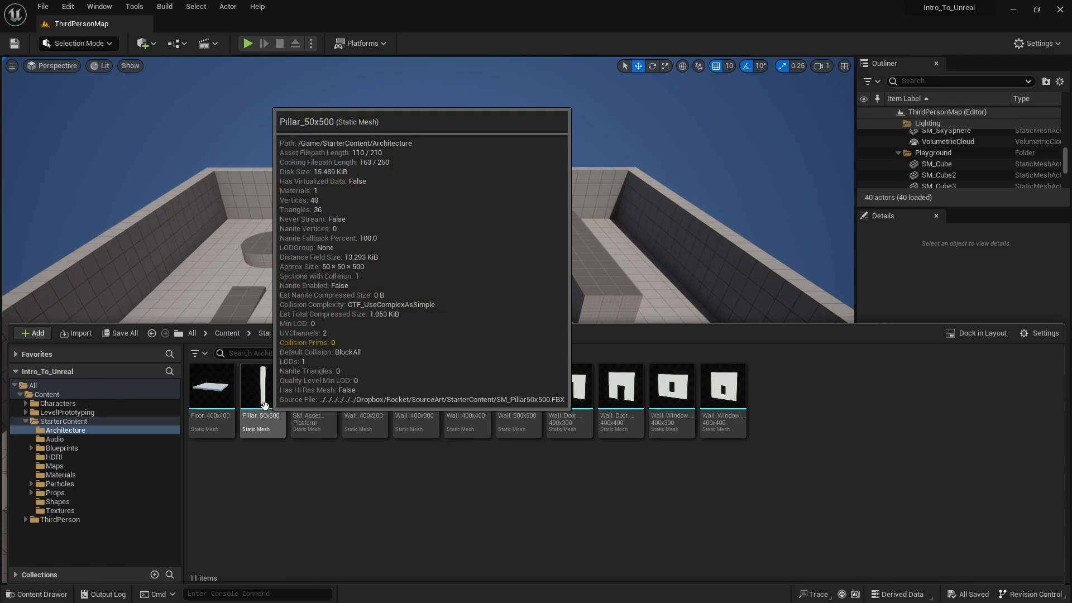
pyautogui.moveTo(262, 394); pyautogui.dragTo(340, 292)
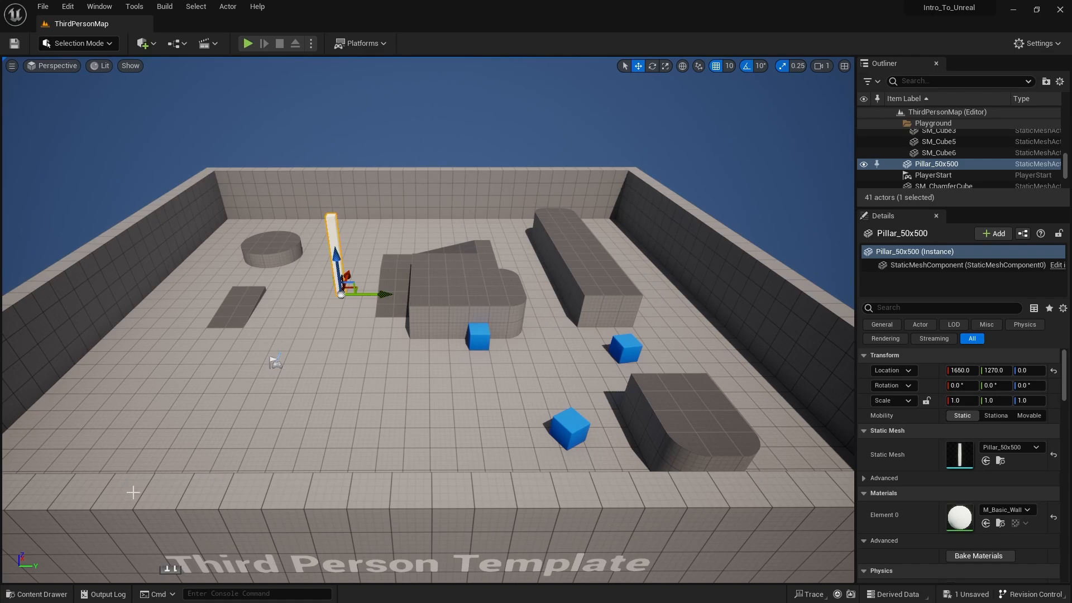
pyautogui.click(36, 594)
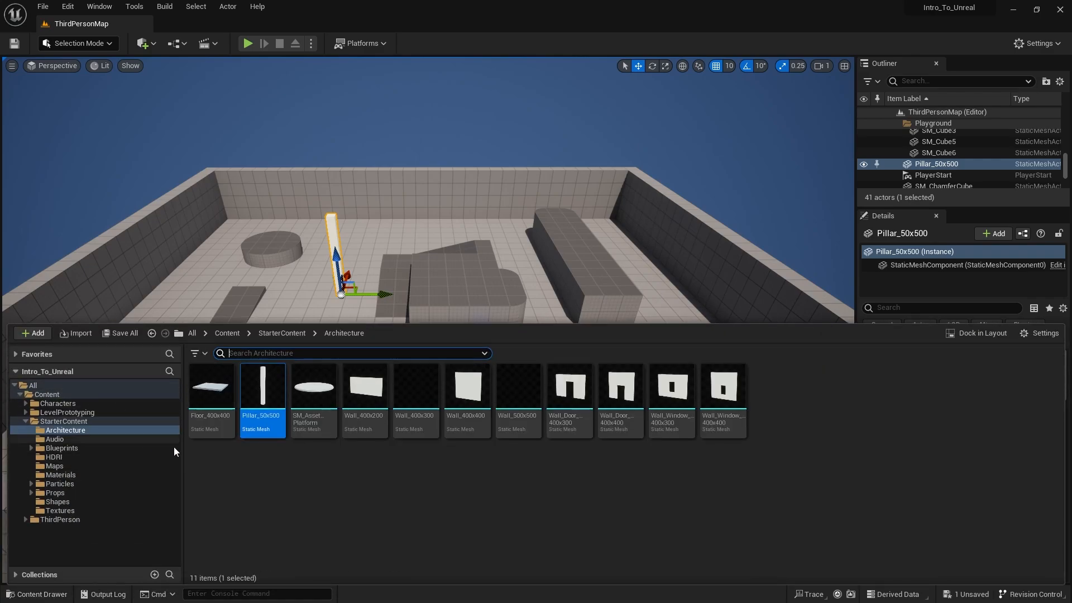
pyautogui.click(459, 190)
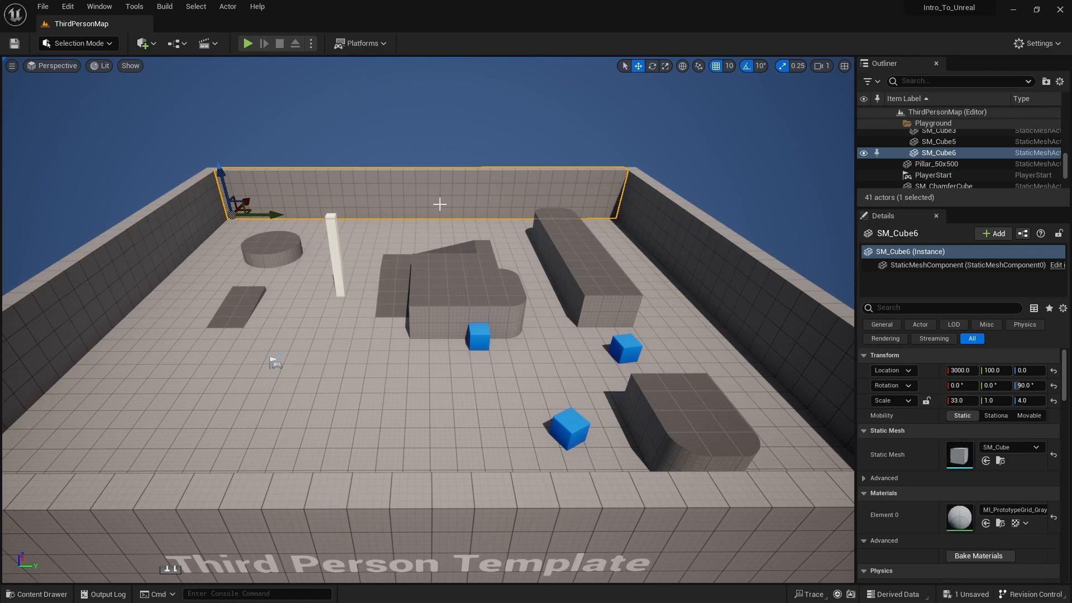
pyautogui.press('Escape')
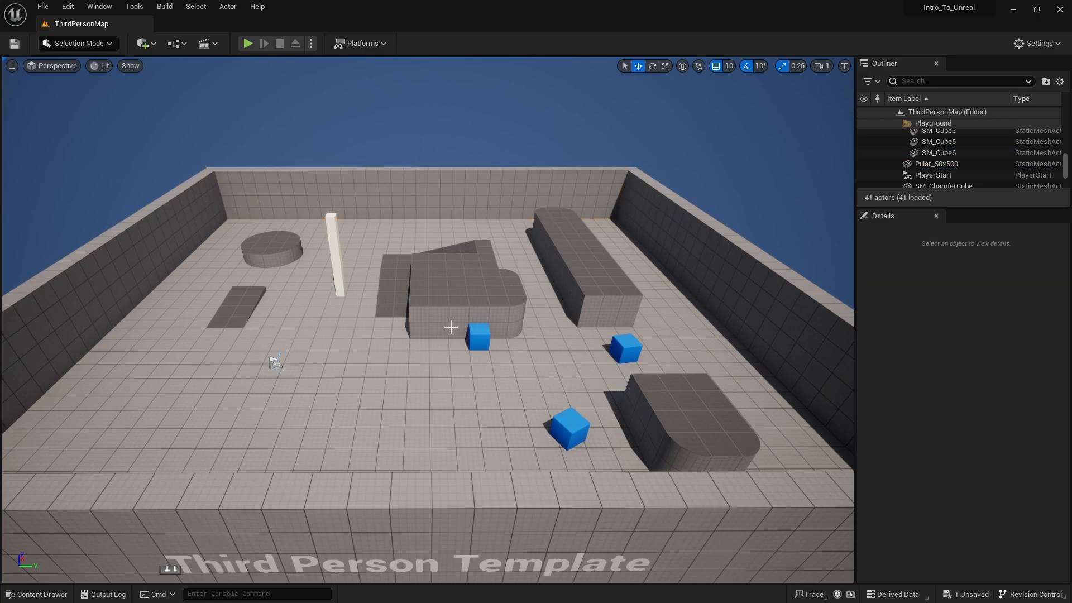
# Dock the Content Drawer in the layout as a permanent Content Browser and tilt the level camera up towards the sky.
pyautogui.hotkey('ctrl', 'space')
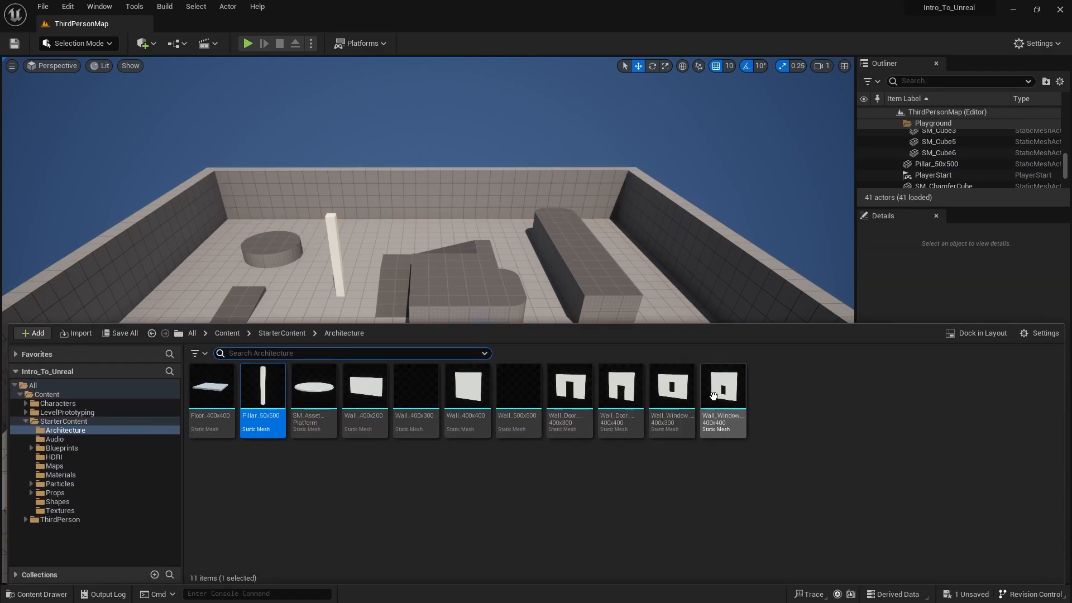
pyautogui.click(969, 337)
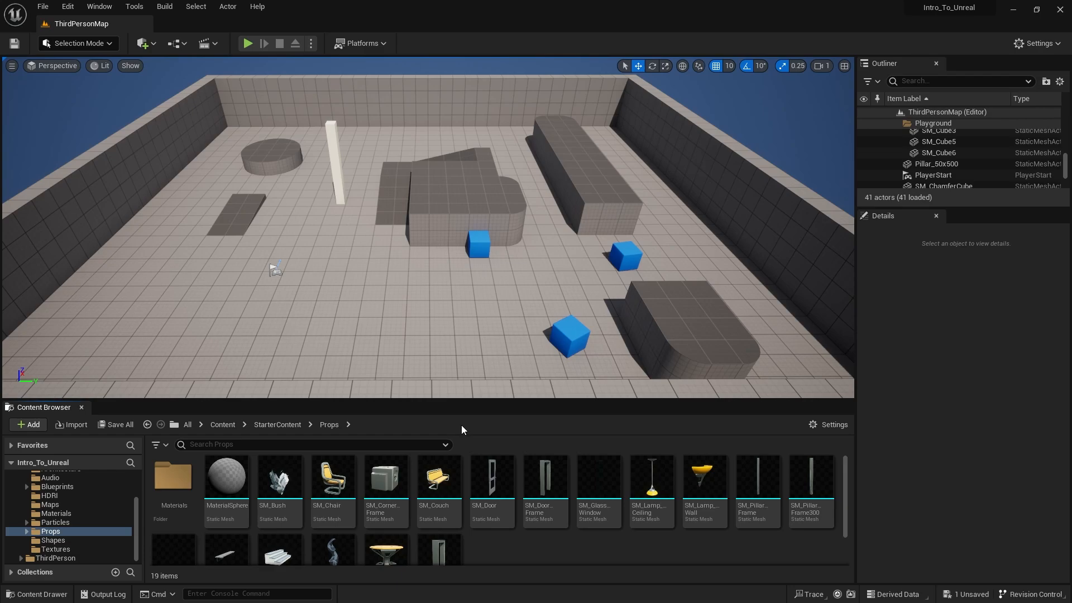
pyautogui.moveTo(437, 355); pyautogui.dragTo(500, 364, button='right')
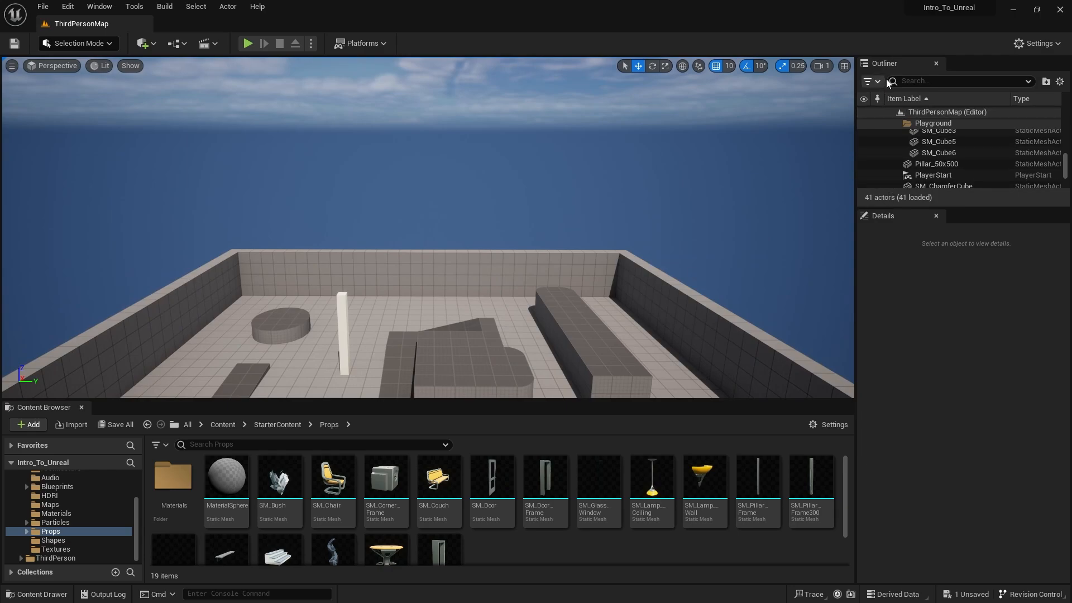
# Undock the Outliner, dock it on the opposite side of the viewport from Details, and narrow it.
pyautogui.moveTo(896, 66); pyautogui.dragTo(591, 187)
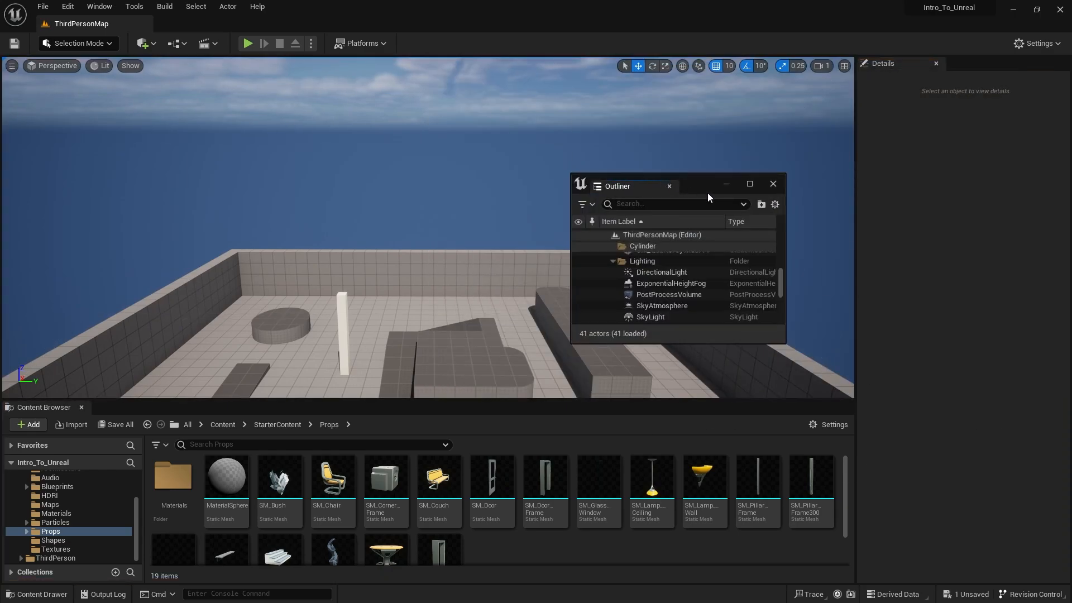
pyautogui.moveTo(696, 189); pyautogui.dragTo(19, 162)
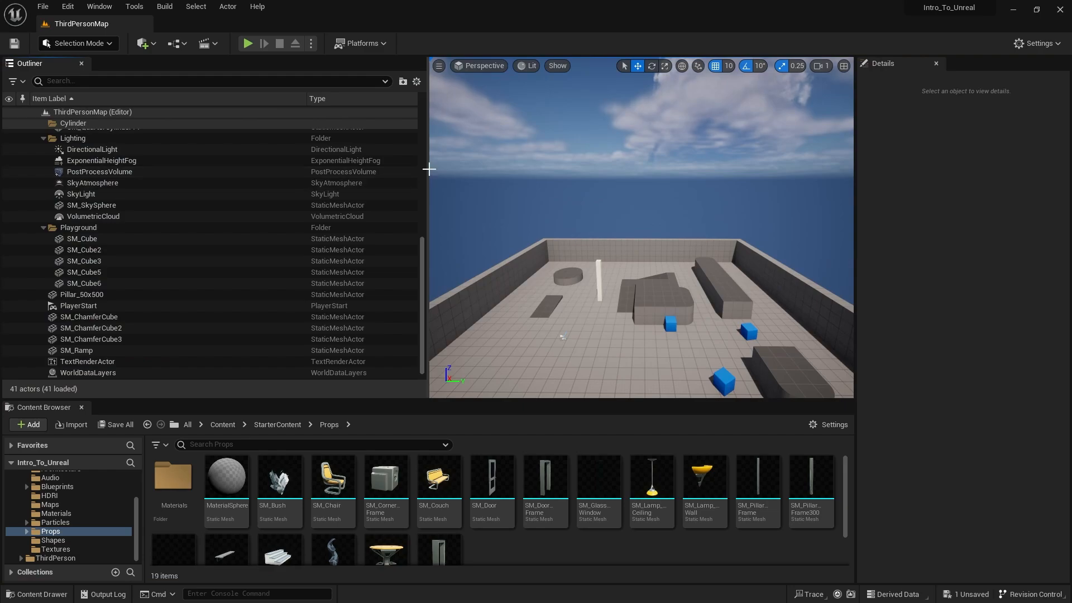
pyautogui.moveTo(428, 168); pyautogui.dragTo(191, 155)
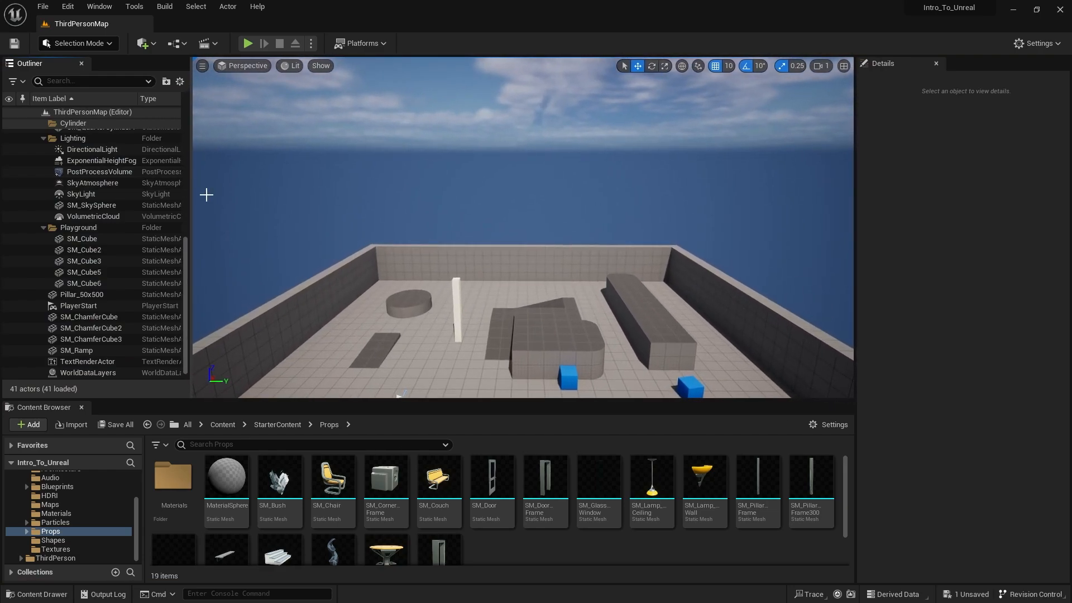
# Select the blue SM_ChamferCube, reduce the docked Content Browser's height, and pull it out as a floating window.
pyautogui.click(578, 377)
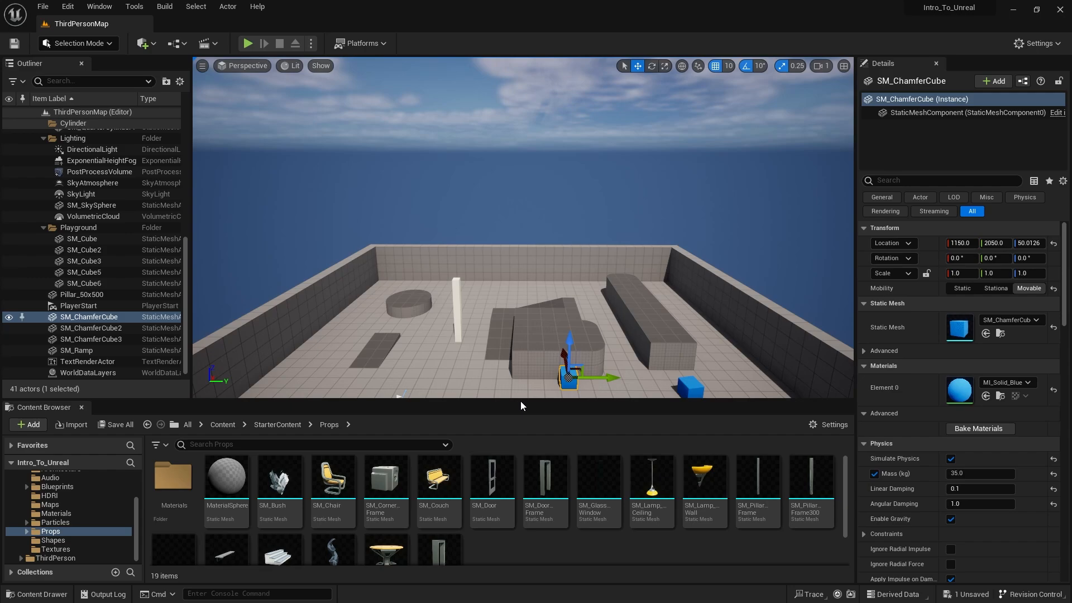
pyautogui.moveTo(519, 399); pyautogui.dragTo(520, 455)
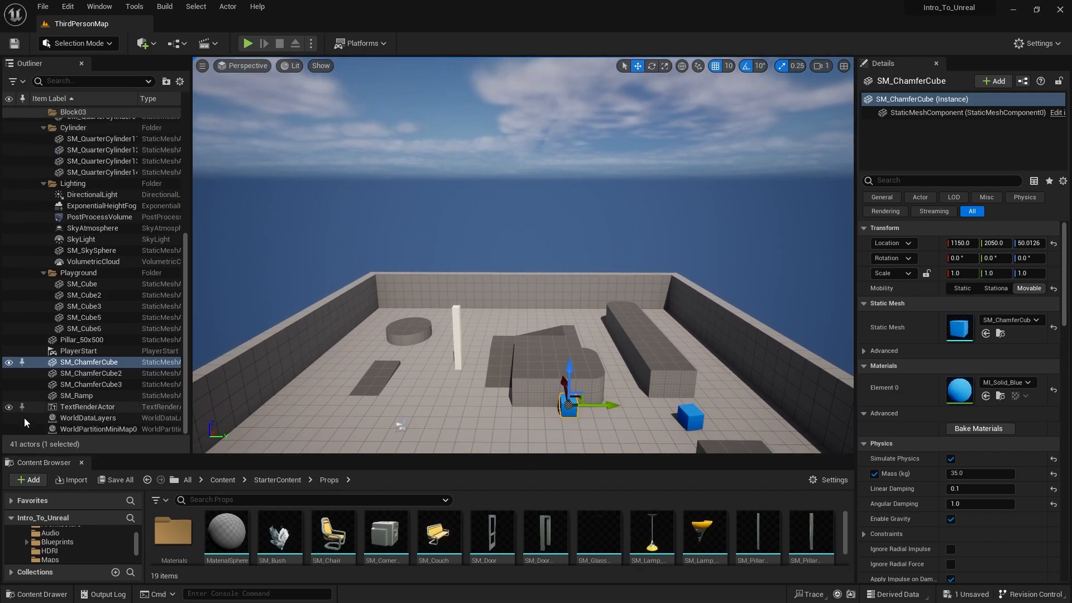
pyautogui.moveTo(44, 462); pyautogui.dragTo(786, 319)
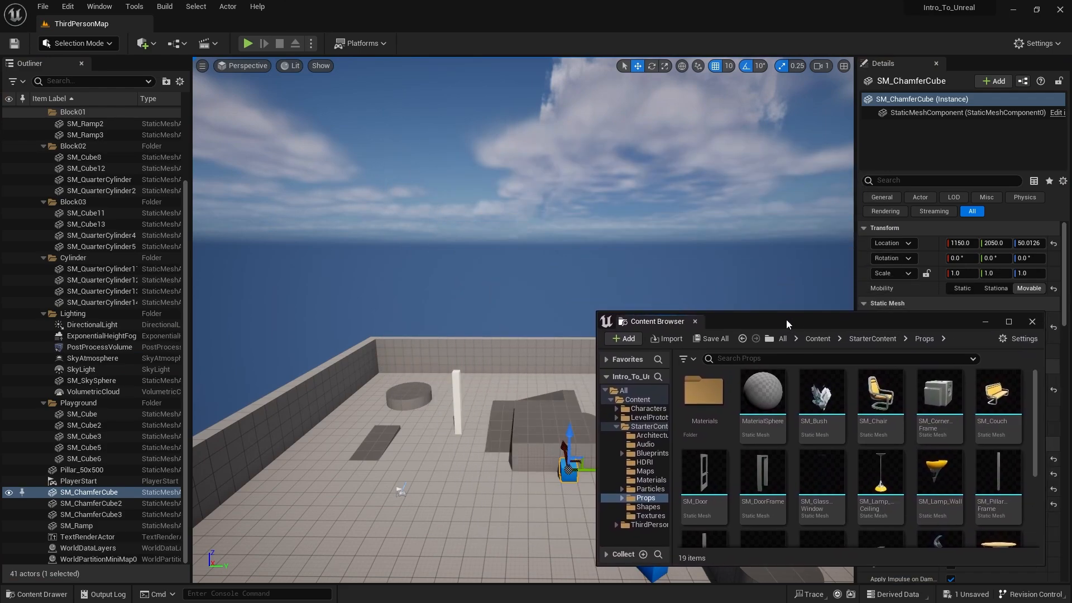
# Check the options for saving a layout and load the Default Editor Layout.
pyautogui.click(104, 7)
pyautogui.moveTo(155, 371)
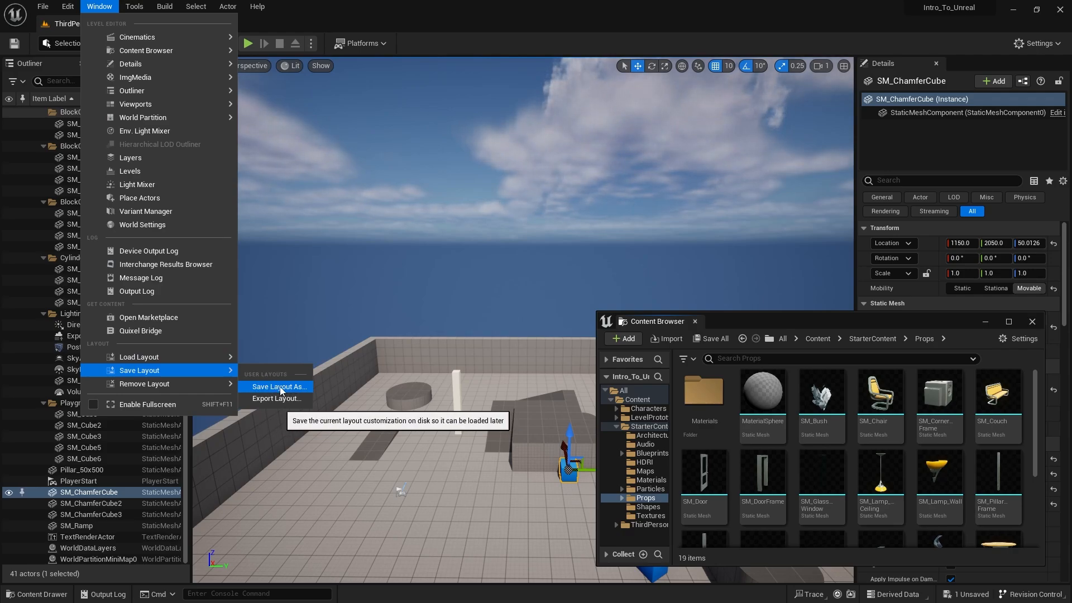
pyautogui.moveTo(214, 355)
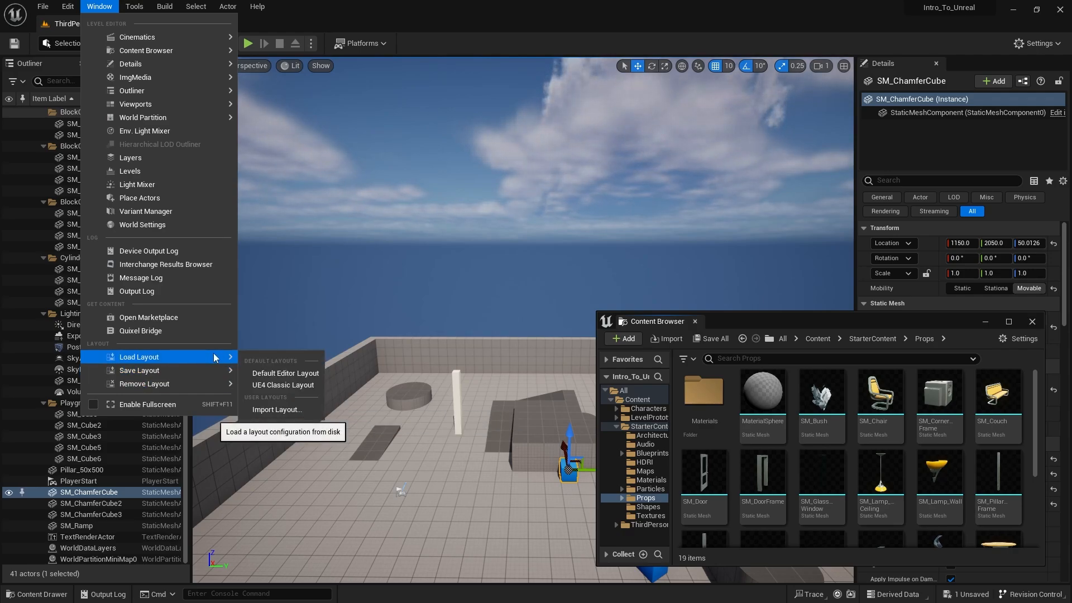
pyautogui.click(265, 373)
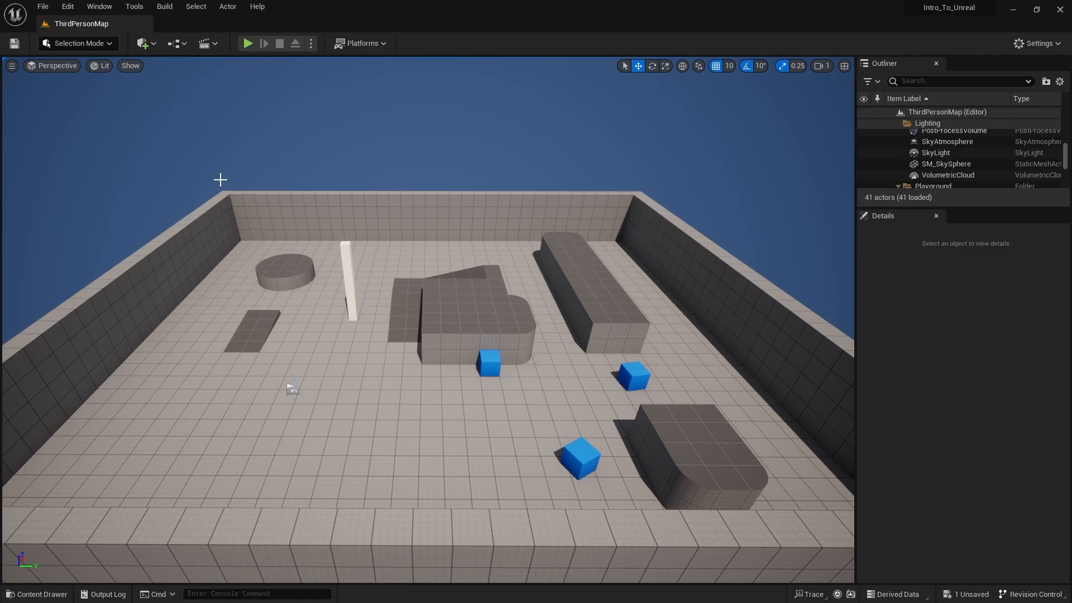
# Save the current level, start closing the editor to check for unsaved content, and cancel the exit.
pyautogui.click(45, 9)
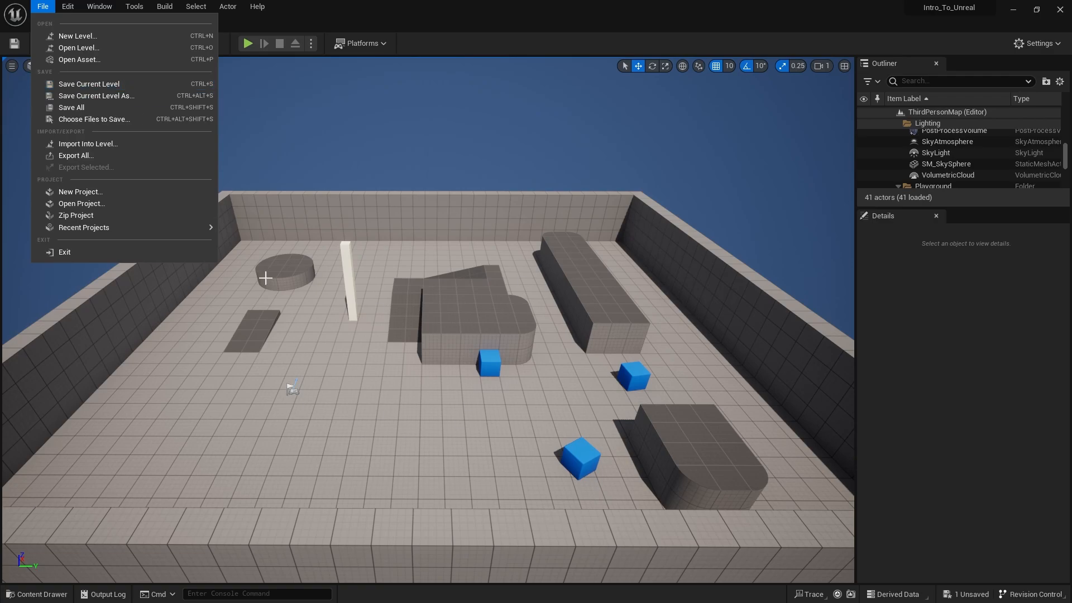
pyautogui.click(132, 84)
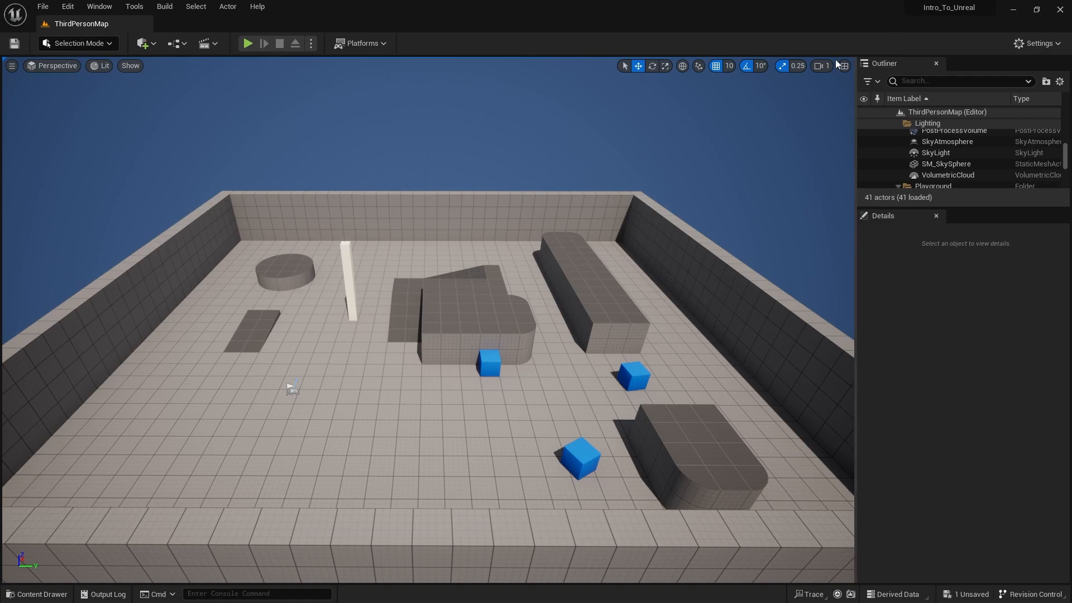
pyautogui.click(1061, 10)
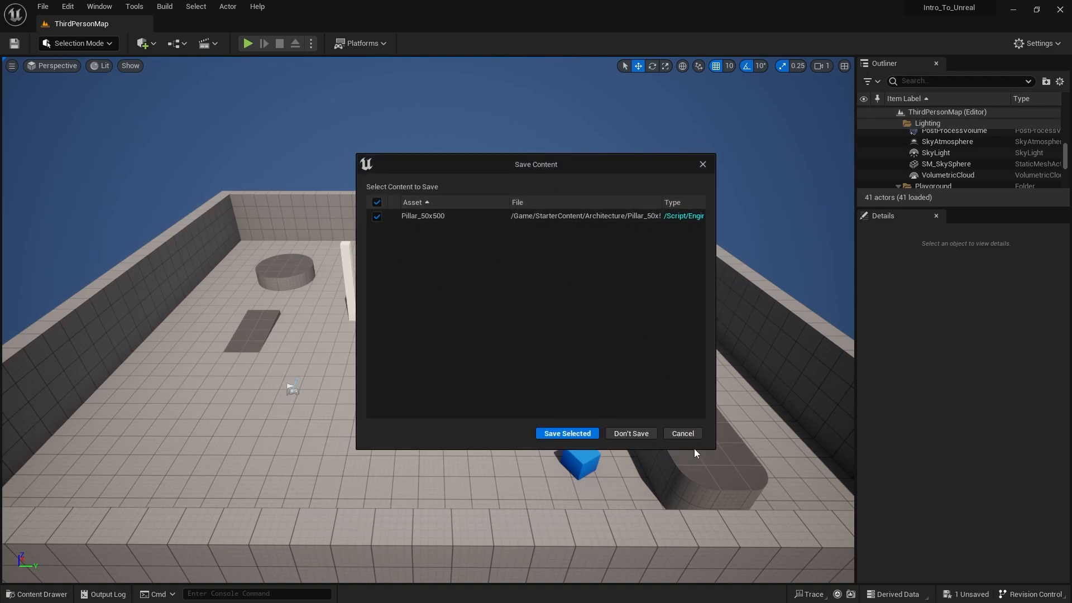
pyautogui.click(687, 434)
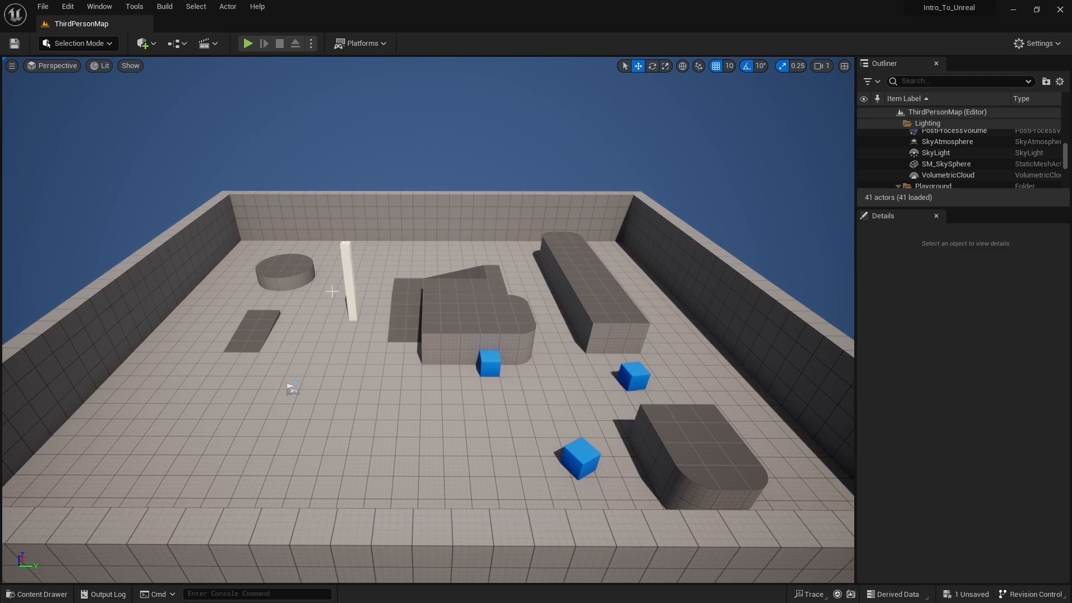
# Open the Pillar_50x500 static mesh from the Content Drawer, save the asset, and close its editor.
pyautogui.hotkey('ctrl', 'space')
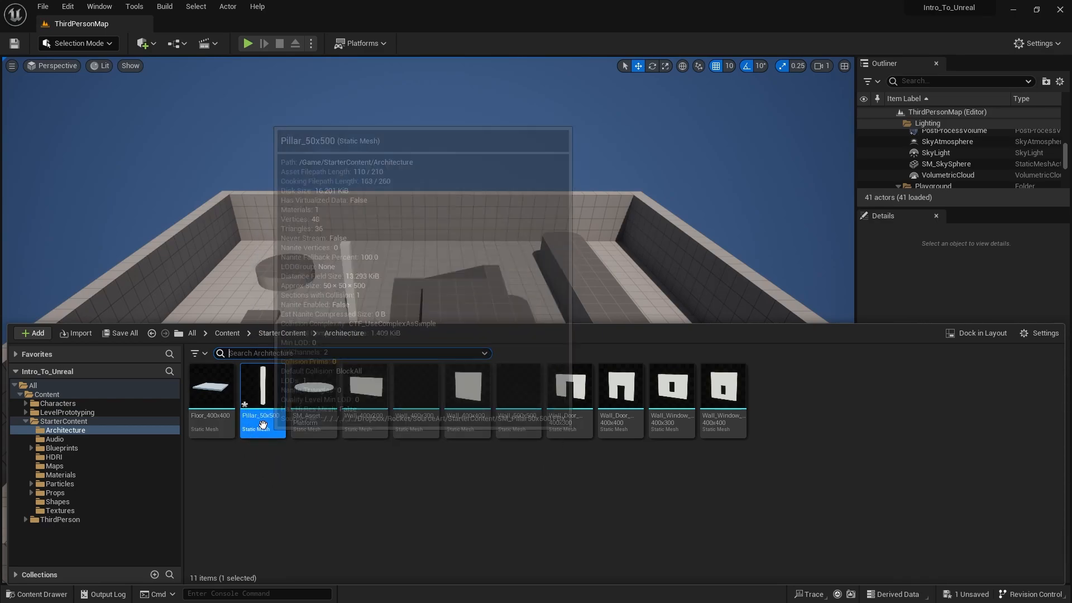
pyautogui.doubleClick(261, 424)
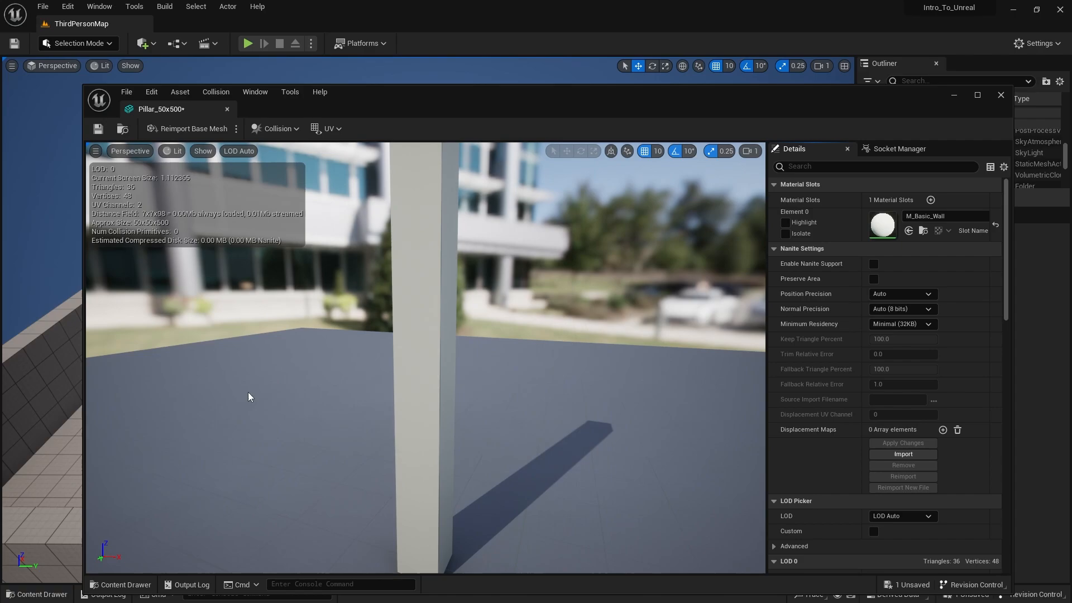
pyautogui.click(103, 132)
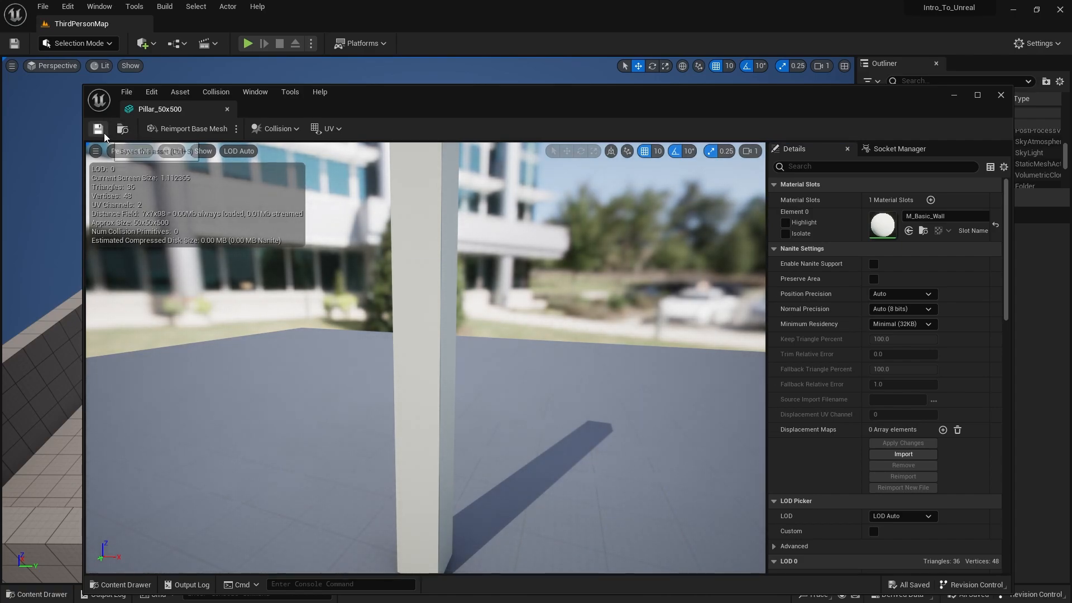
pyautogui.click(227, 109)
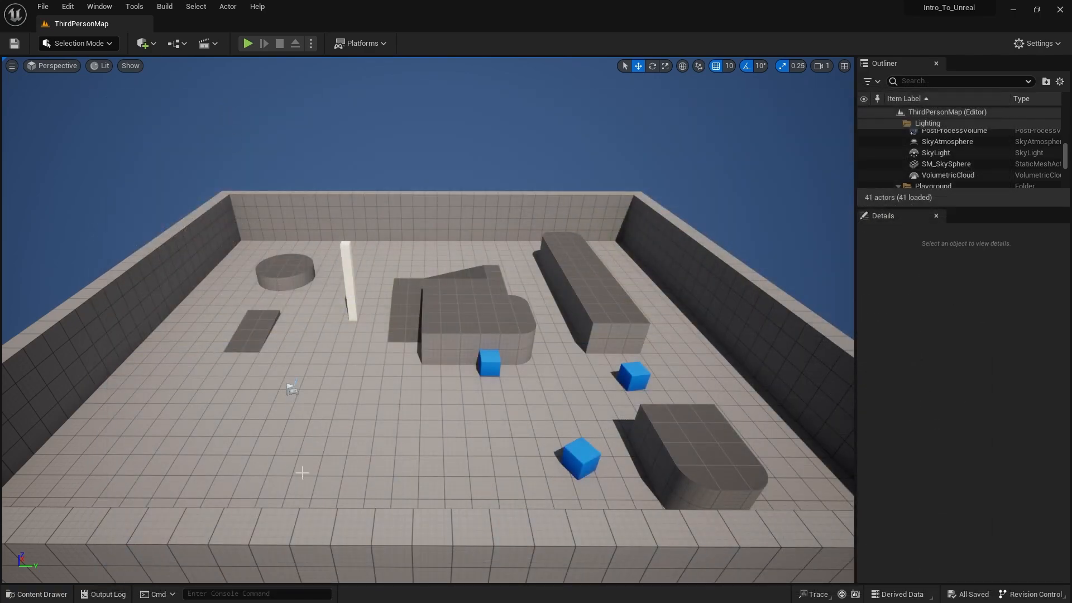
# Check the pillar asset in the Content Drawer and save all content in the project.
pyautogui.hotkey('ctrl', 'space')
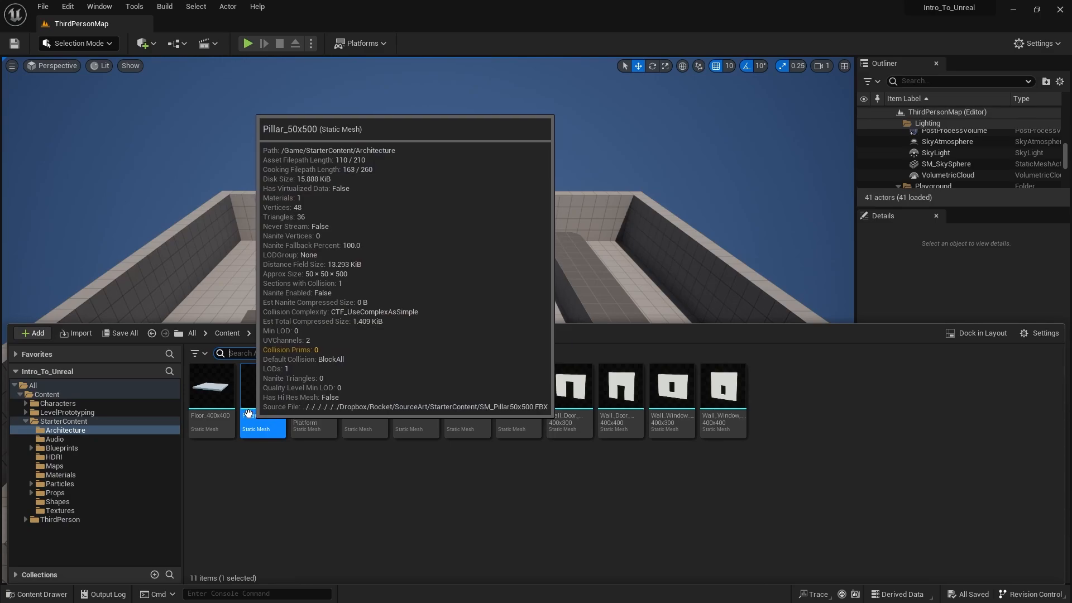
pyautogui.click(274, 487)
pyautogui.click(42, 6)
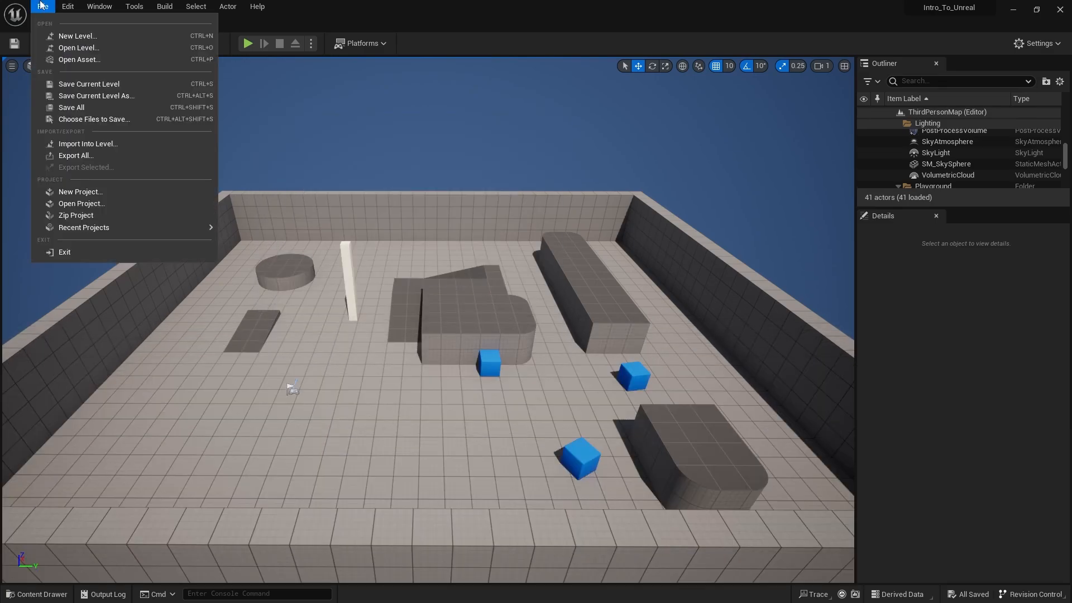
pyautogui.click(71, 108)
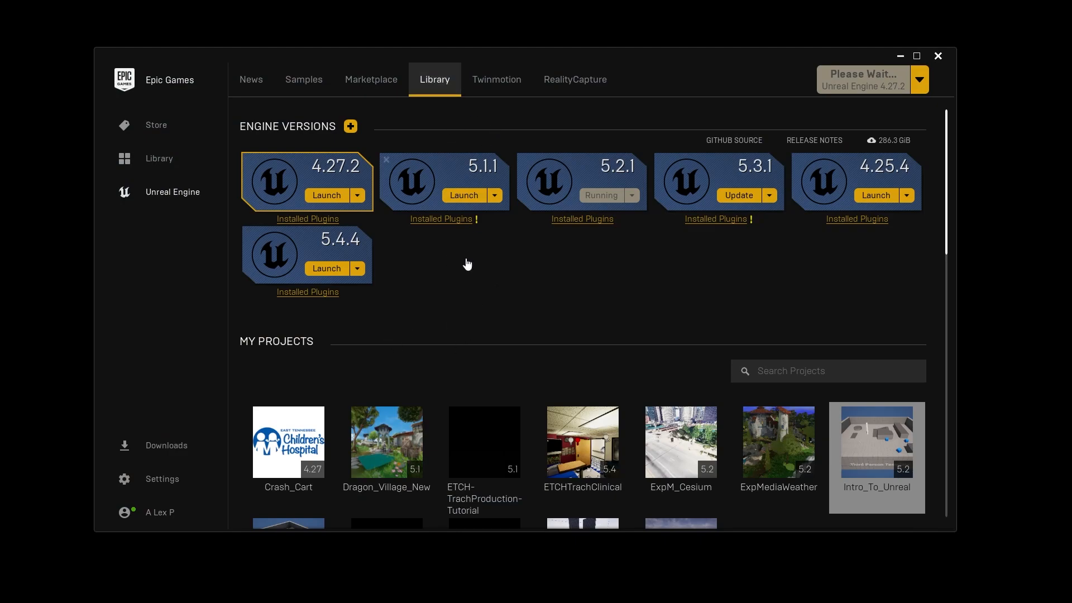
# Switch to the Epic Games Launcher and examine the installed engine versions and My Projects in the library.
pyautogui.moveTo(273, 353)
pyautogui.scroll(-1, 565, 302)
pyautogui.scroll(1, 852, 475)
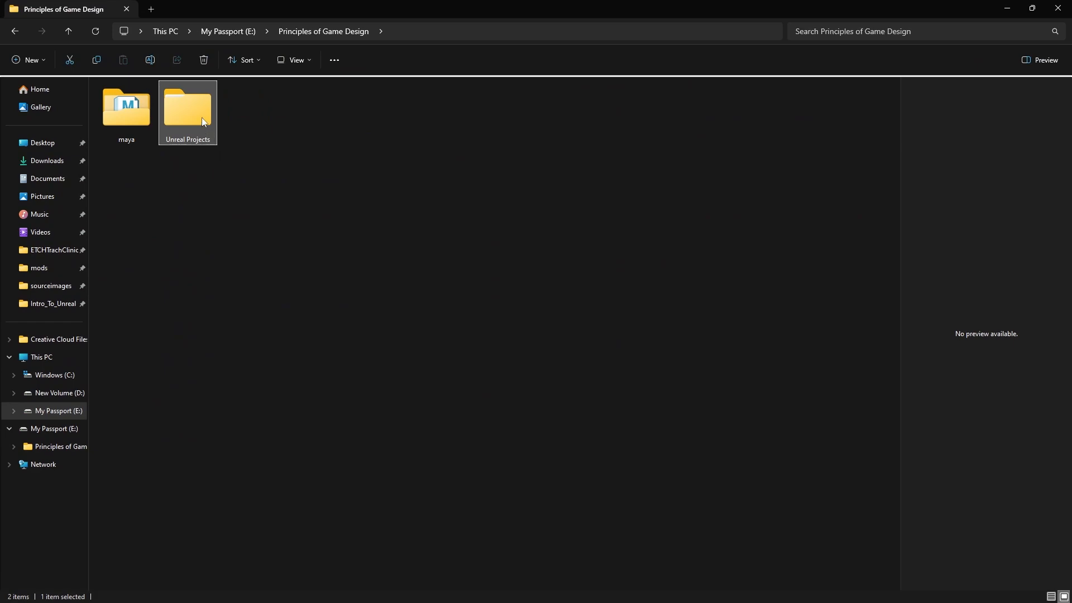
# Switch to File Explorer and launch the Intro_To_Unreal project file from its folder inside Unreal Projects.
pyautogui.doubleClick(204, 123)
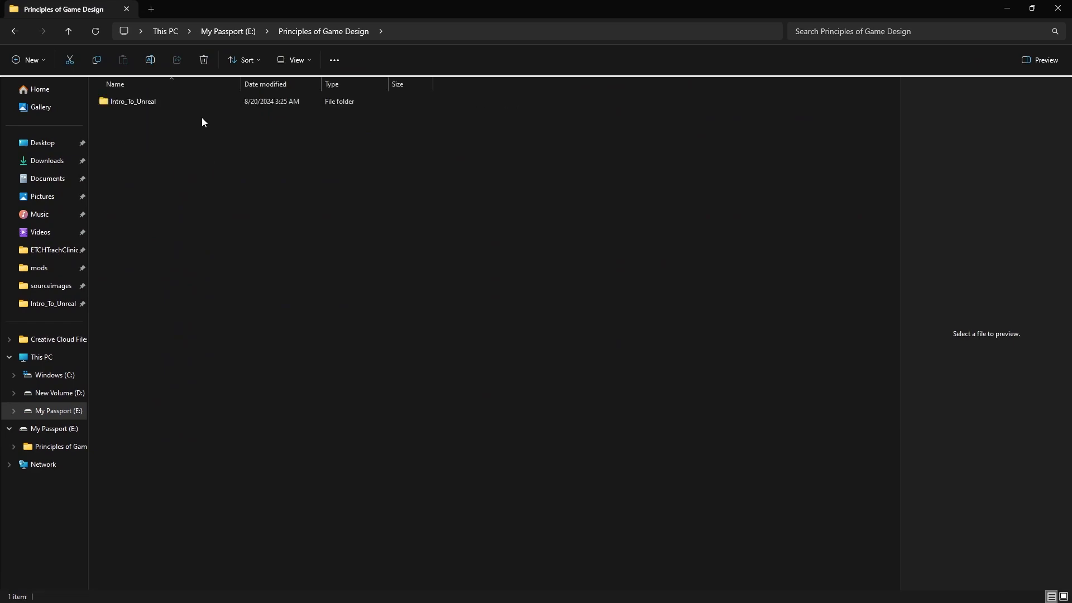
pyautogui.doubleClick(139, 102)
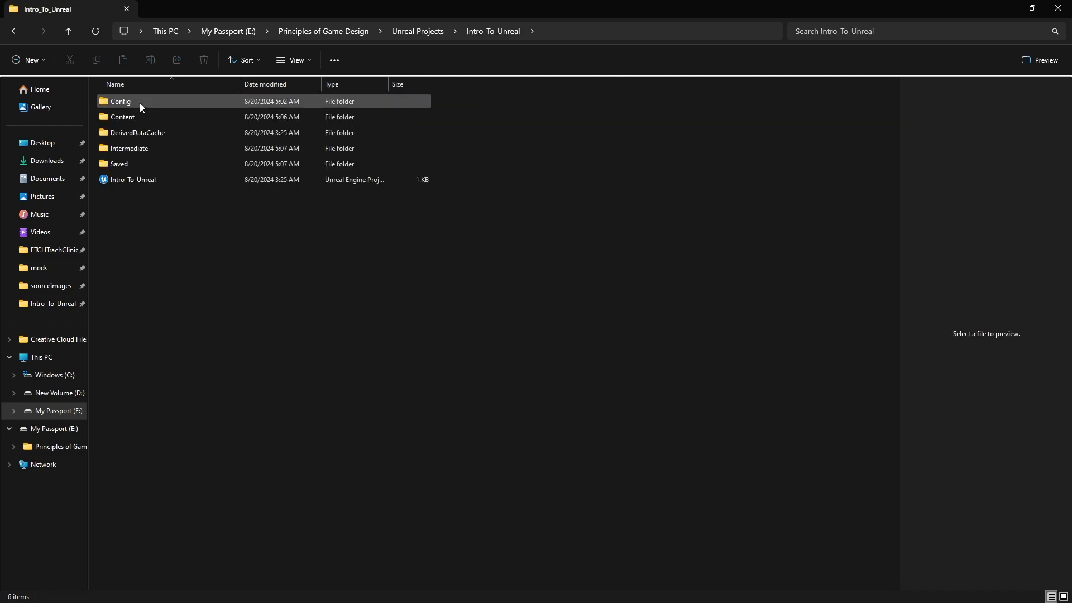
pyautogui.doubleClick(125, 182)
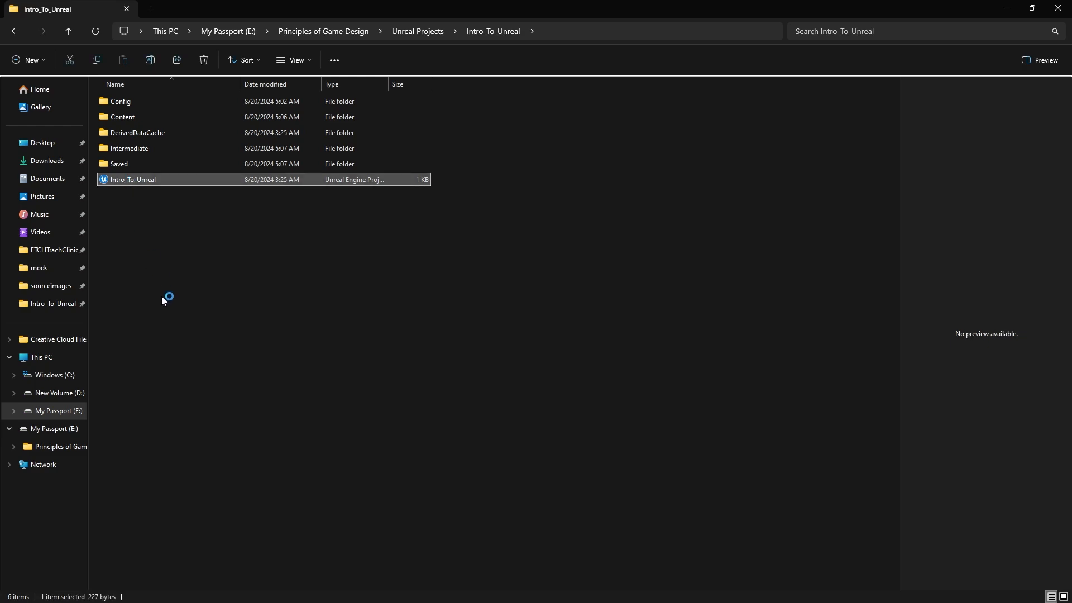